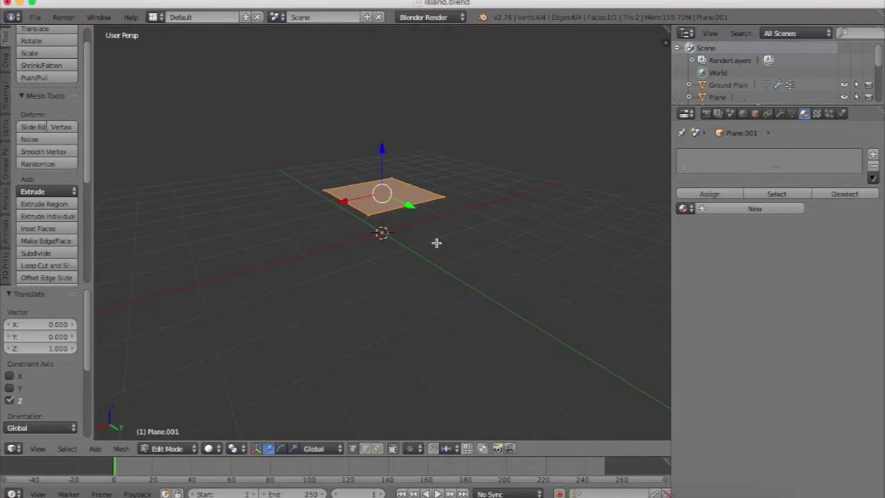
Rotate the plane's mesh 90° about the X axis so it stands upright, and return to Object Mode
{"action": "scroll", "coordinate": [436, 243], "scroll_direction": "up", "scroll_amount": 3}
{"action": "scroll", "coordinate": [436, 243], "scroll_direction": "down", "scroll_amount": 5}
{"action": "scroll", "coordinate": [436, 243], "scroll_direction": "right", "scroll_amount": 5}
{"action": "scroll", "coordinate": [436, 242], "scroll_direction": "up", "scroll_amount": 5}
{"action": "scroll", "coordinate": [436, 243], "scroll_direction": "down", "scroll_amount": 5}
{"action": "scroll", "coordinate": [436, 243], "scroll_direction": "up", "scroll_amount": 4}
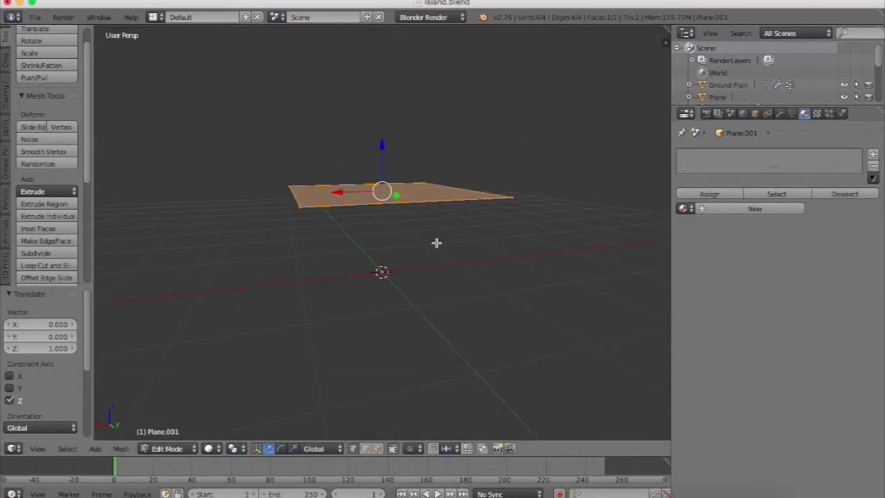
{"action": "type", "text": "rx"}
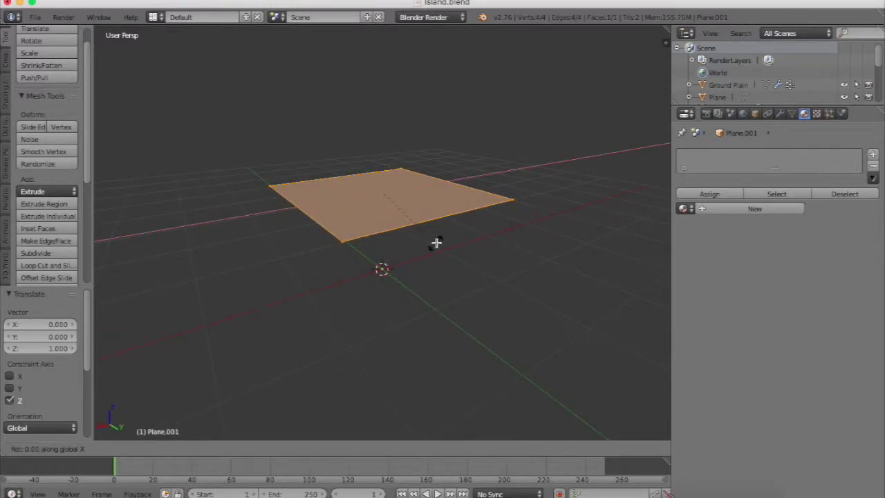
{"action": "type", "text": "90"}
{"action": "key", "text": "Return"}
{"action": "key", "text": "Tab"}
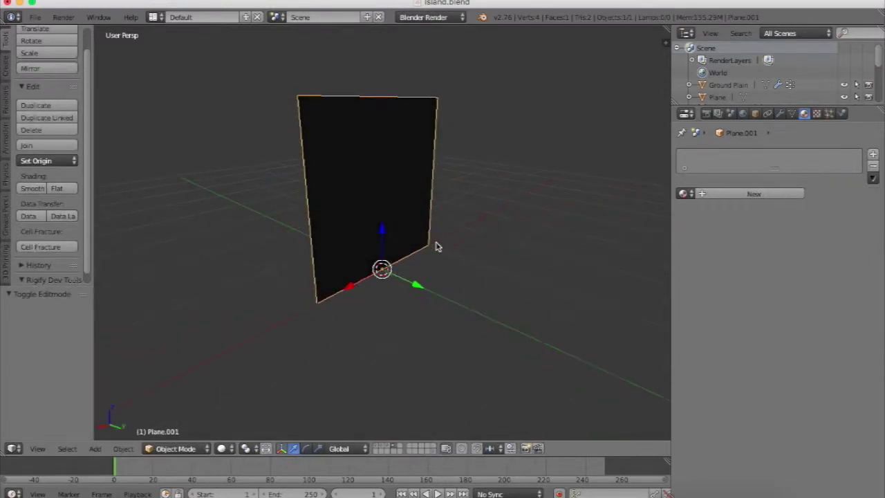
Scale the upright plane by 0.2 along X to make a narrow strip
{"action": "scroll", "coordinate": [436, 245], "scroll_direction": "right", "scroll_amount": 5}
{"action": "scroll", "coordinate": [436, 246], "scroll_direction": "right", "scroll_amount": 10}
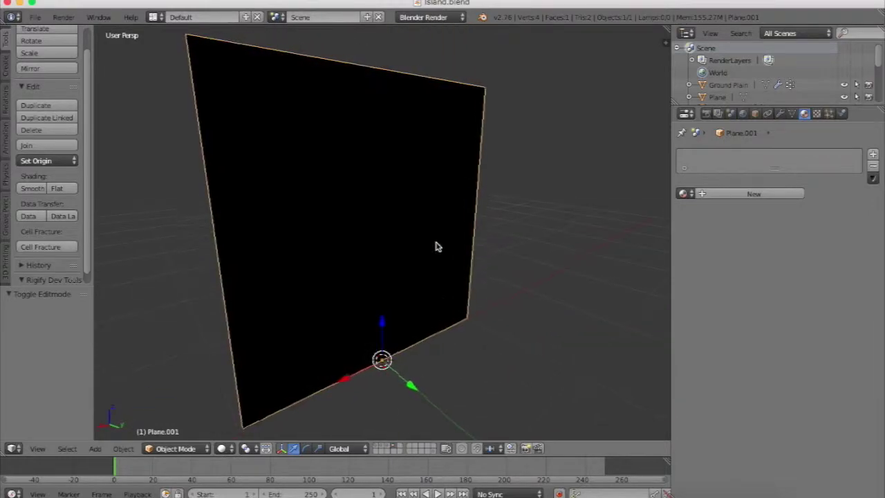
{"action": "scroll", "coordinate": [435, 254], "scroll_direction": "right", "scroll_amount": 3}
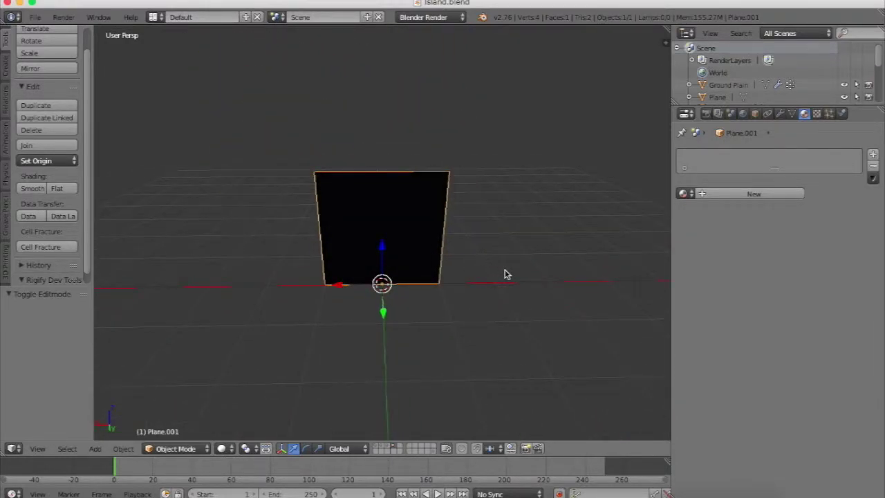
{"action": "key", "text": "s"}
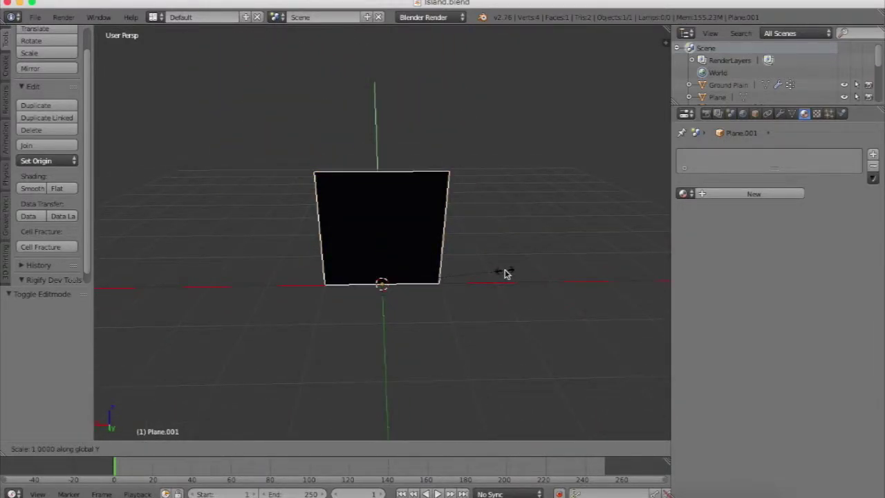
{"action": "key", "text": "Return"}
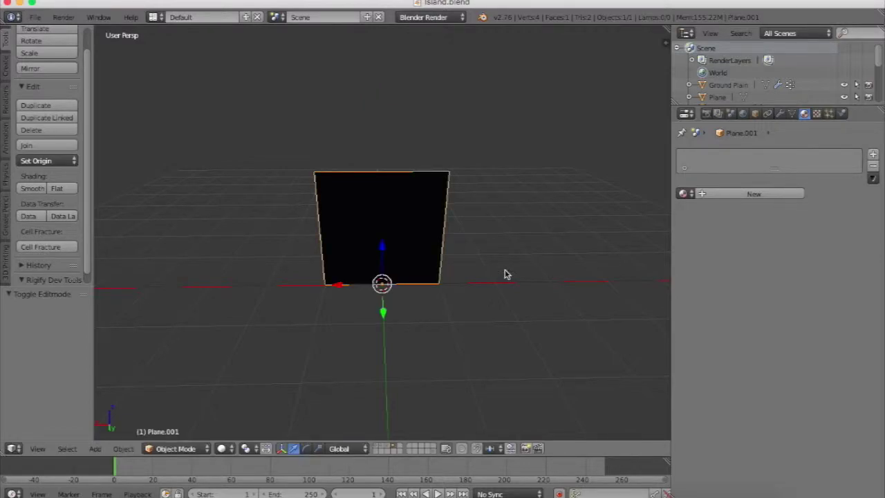
{"action": "type", "text": "sx.2"}
{"action": "key", "text": "Return"}
Extrude the strip's upper edge four times in the right view to form an arch bending towards positive Y, and leave Edit Mode
{"action": "scroll", "coordinate": [506, 274], "scroll_direction": "right", "scroll_amount": 10}
{"action": "scroll", "coordinate": [507, 274], "scroll_direction": "left", "scroll_amount": 5}
{"action": "scroll", "coordinate": [507, 275], "scroll_direction": "down", "scroll_amount": 2}
{"action": "scroll", "coordinate": [506, 274], "scroll_direction": "up", "scroll_amount": 2}
{"action": "scroll", "coordinate": [506, 274], "scroll_direction": "down", "scroll_amount": 2}
{"action": "key", "text": "Tab"}
{"action": "right_click", "coordinate": [391, 192]}
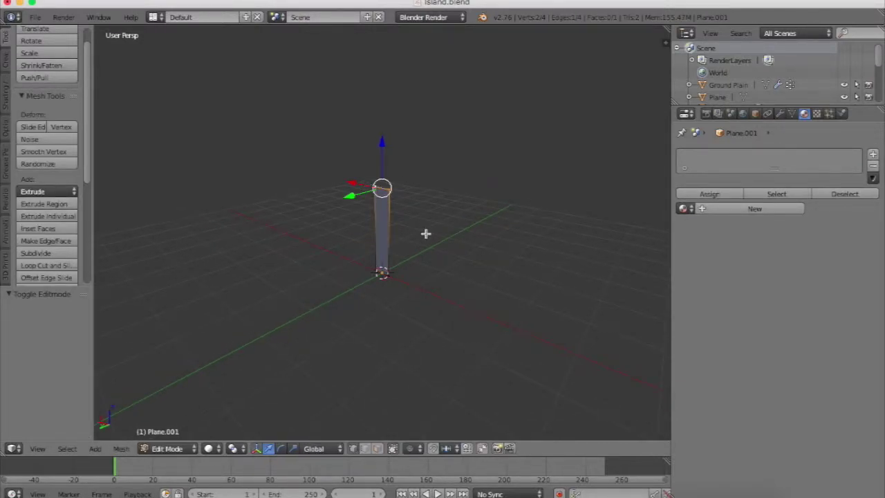
{"action": "key", "text": "KP_3"}
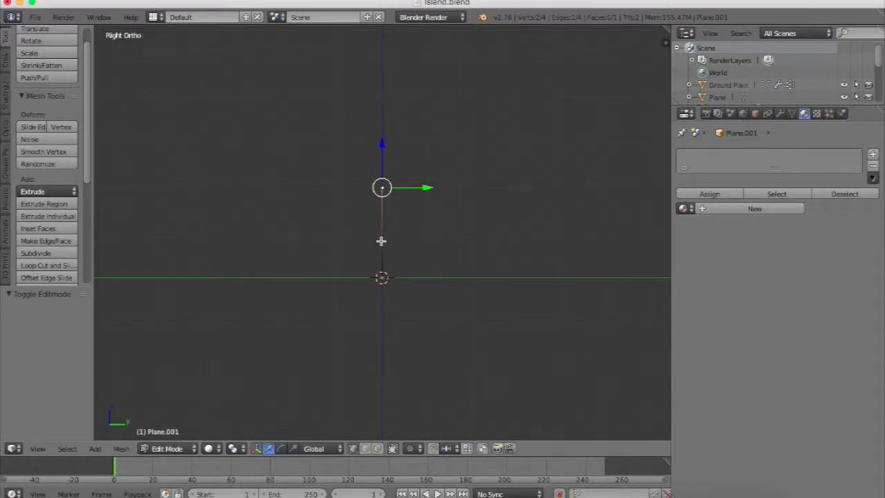
{"action": "key", "text": "e"}
{"action": "left_click", "coordinate": [400, 192]}
{"action": "key", "text": "e"}
{"action": "left_click", "coordinate": [470, 155]}
{"action": "key", "text": "e"}
{"action": "left_click", "coordinate": [537, 189]}
{"action": "key", "text": "e"}
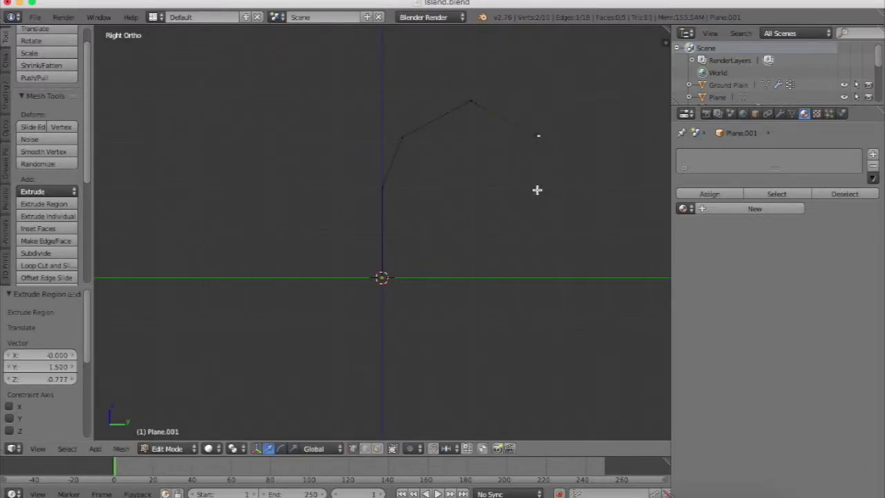
{"action": "left_click", "coordinate": [537, 224]}
{"action": "scroll", "coordinate": [539, 224], "scroll_direction": "right", "scroll_amount": 10}
{"action": "scroll", "coordinate": [539, 224], "scroll_direction": "right", "scroll_amount": 10}
{"action": "key", "text": "Tab"}
{"action": "key", "text": "r"}
{"action": "key", "text": "z"}
{"action": "left_click", "coordinate": [546, 199]}
{"action": "key", "text": "shift+f"}
{"action": "key", "text": "Escape"}
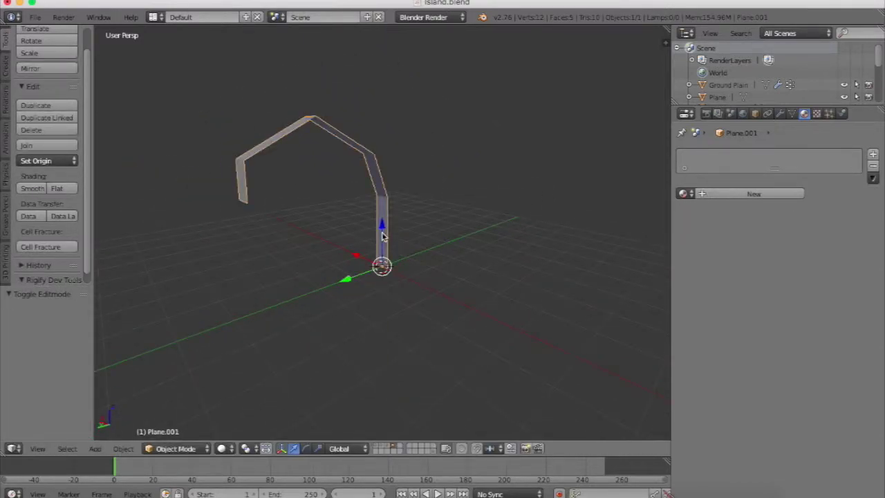
Duplicate the arched strip in place and rotate the copy about 107° around Z
{"action": "key", "text": "shift+d"}
{"action": "key", "text": "Escape"}
{"action": "key", "text": "r"}
{"action": "key", "text": "z"}
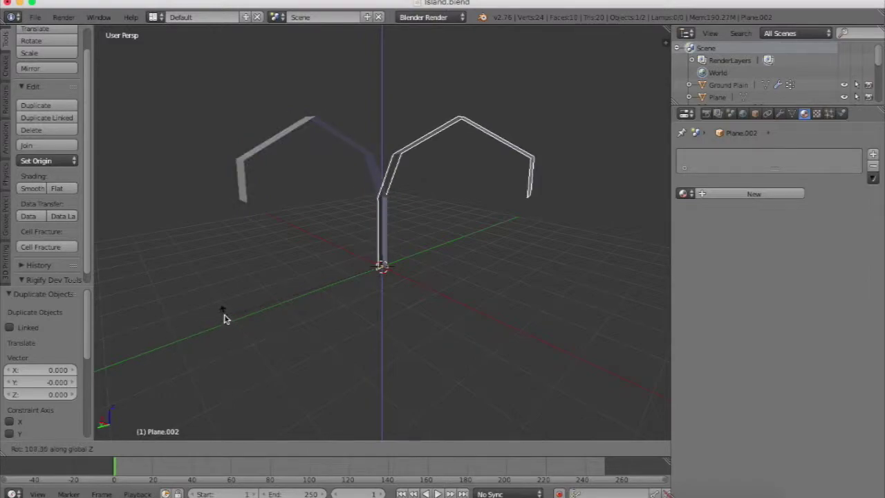
{"action": "left_click", "coordinate": [225, 318]}
Duplicate the rotated copy and turn the new one about 130° around Z
{"action": "key", "text": "shift+d"}
{"action": "key", "text": "r"}
{"action": "key", "text": "z"}
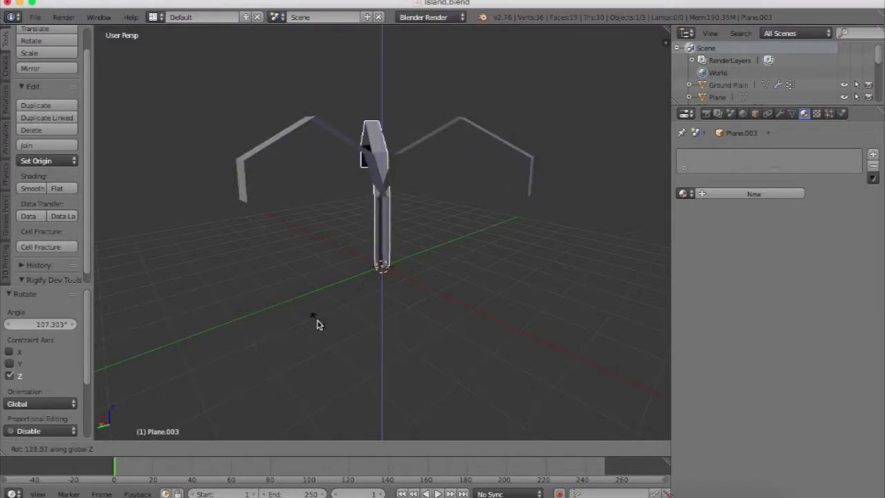
{"action": "left_click", "coordinate": [318, 324]}
Delete both rotated copies of the strip
{"action": "scroll", "coordinate": [458, 210], "scroll_direction": "up", "scroll_amount": 5}
{"action": "right_click", "coordinate": [427, 163], "text": "shift"}
{"action": "key", "text": "x"}
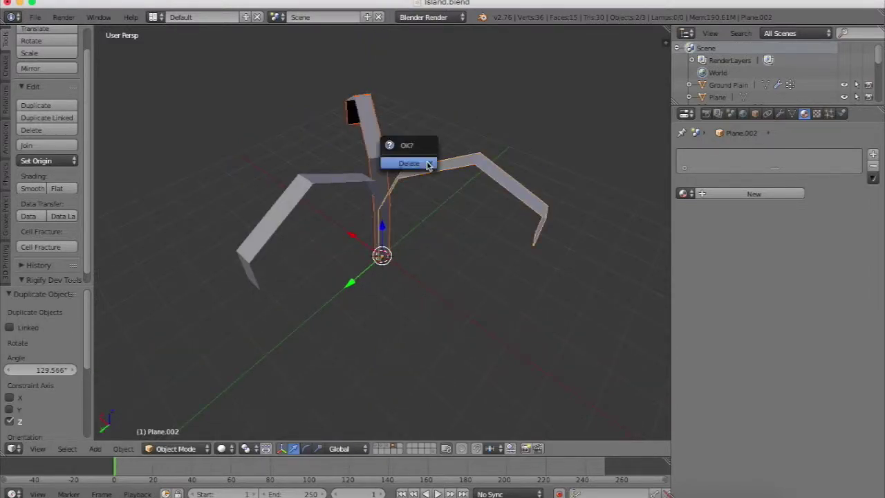
{"action": "left_click", "coordinate": [427, 163]}
Select the original strip and save over the existing island.blend file
{"action": "right_click", "coordinate": [376, 202]}
{"action": "key", "text": "ctrl+s"}
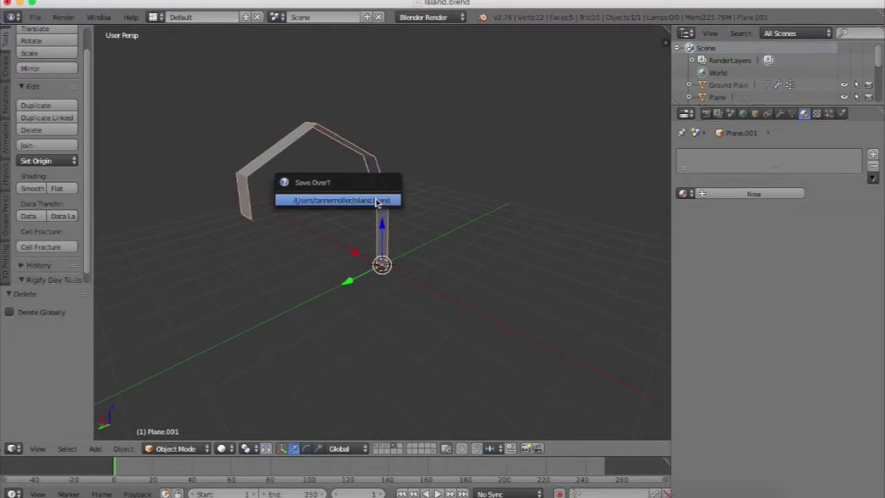
{"action": "left_click", "coordinate": [376, 203]}
In the right view, raise all vertices above the strip's straight base segment by about 0.435 along Z
{"action": "scroll", "coordinate": [376, 202], "scroll_direction": "right", "scroll_amount": 5}
{"action": "key", "text": "KP_3"}
{"action": "key", "text": "KP_5"}
{"action": "key", "text": "Tab"}
{"action": "scroll", "coordinate": [378, 199], "scroll_direction": "up", "scroll_amount": 3, "text": "ctrl"}
{"action": "scroll", "coordinate": [568, 154], "scroll_direction": "up", "scroll_amount": 4, "text": "shift"}
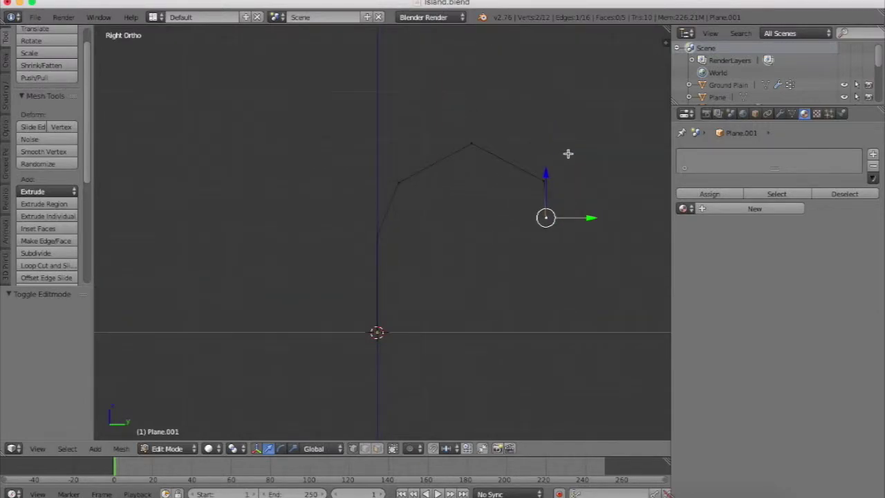
{"action": "key", "text": "c"}
{"action": "mouse_move", "coordinate": [546, 190]}
{"action": "left_mouse_down"}
{"action": "mouse_move", "coordinate": [466, 148]}
{"action": "mouse_move", "coordinate": [396, 182]}
{"action": "left_mouse_up"}
{"action": "key", "text": "g"}
{"action": "key", "text": "z"}
{"action": "left_click", "coordinate": [559, 235]}
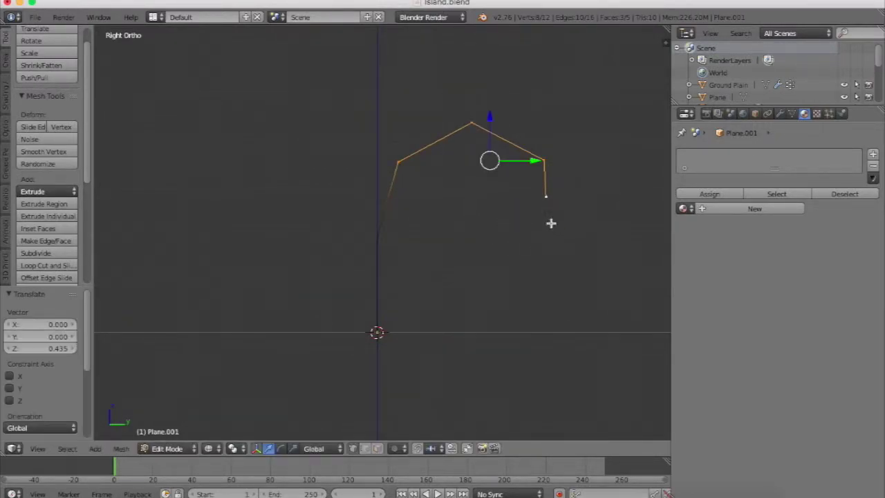
Move the outer three vertex pairs of the arch further up, leaving the first bend in place
{"action": "key", "text": "Escape"}
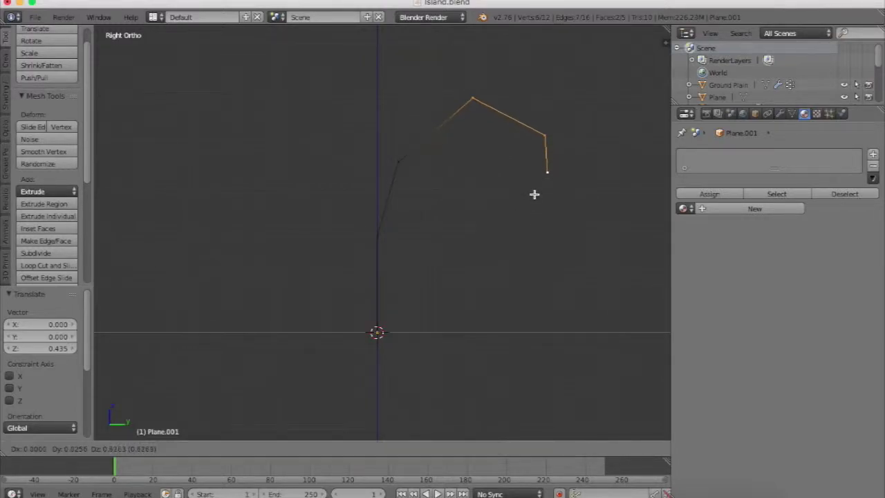
{"action": "key", "text": "a"}
{"action": "key", "text": "e"}
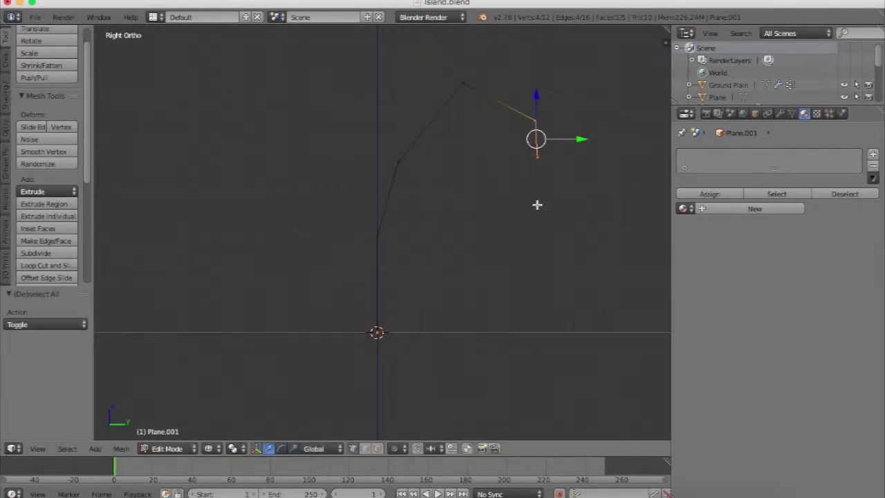
Rotate the end segment's vertices by about -58° and move them up to continue the curve
{"action": "key", "text": "r"}
{"action": "left_click", "coordinate": [580, 163]}
{"action": "key", "text": "g"}
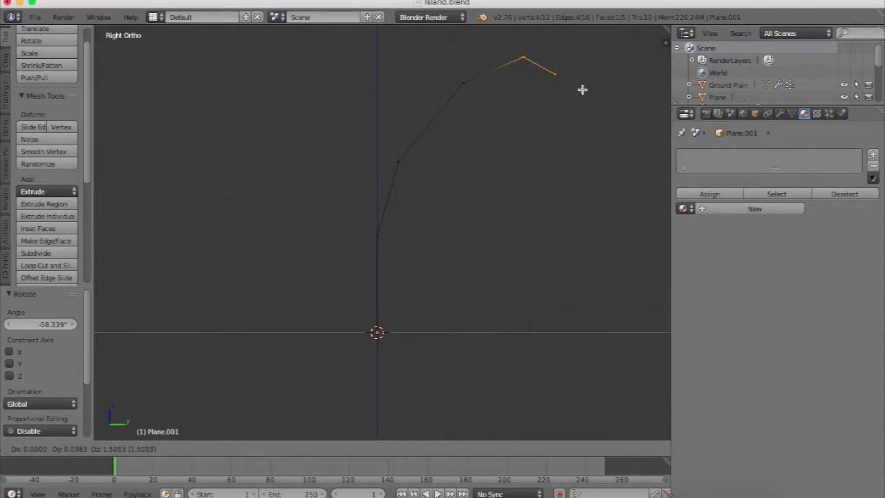
{"action": "left_click", "coordinate": [582, 89]}
Add one centred loop cut along the full length of the strip
{"action": "scroll", "coordinate": [546, 143], "scroll_direction": "right", "scroll_amount": 10}
{"action": "scroll", "coordinate": [545, 143], "scroll_direction": "down", "scroll_amount": 5}
{"action": "scroll", "coordinate": [545, 143], "scroll_direction": "right", "scroll_amount": 10}
{"action": "key", "text": "Tab"}
{"action": "key", "text": "Tab"}
{"action": "scroll", "coordinate": [380, 115], "scroll_direction": "right", "scroll_amount": 6}
{"action": "scroll", "coordinate": [339, 200], "scroll_direction": "right", "scroll_amount": 8}
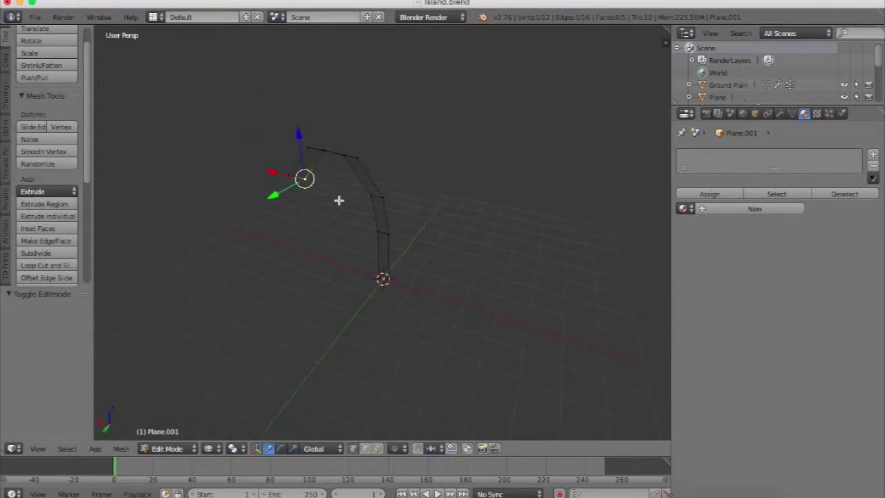
{"action": "scroll", "coordinate": [339, 200], "scroll_direction": "right", "scroll_amount": 2}
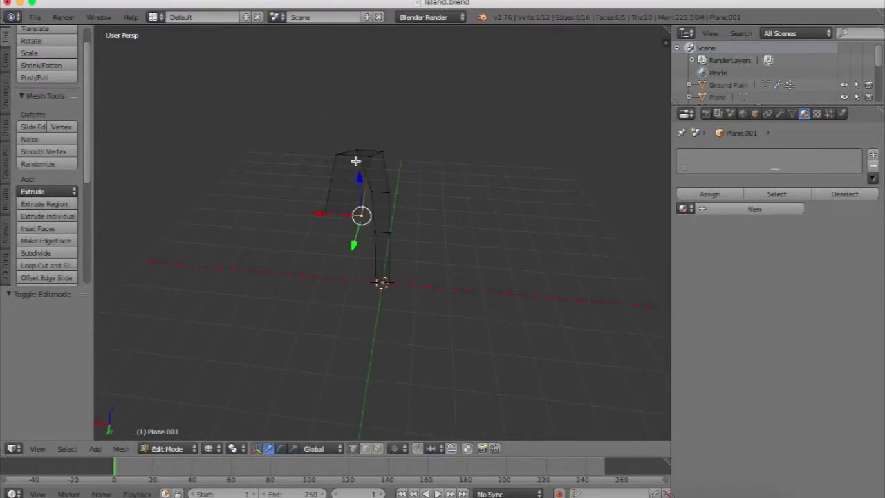
{"action": "key", "text": "ctrl+r"}
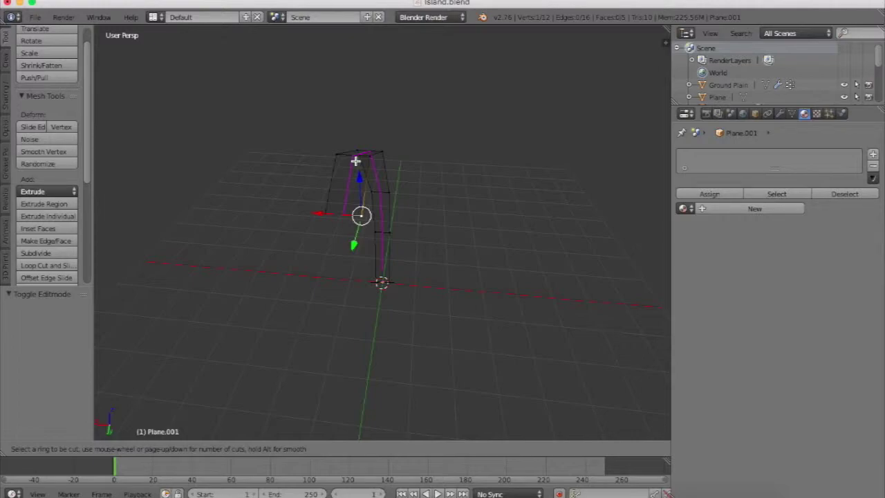
{"action": "left_click", "coordinate": [355, 161]}
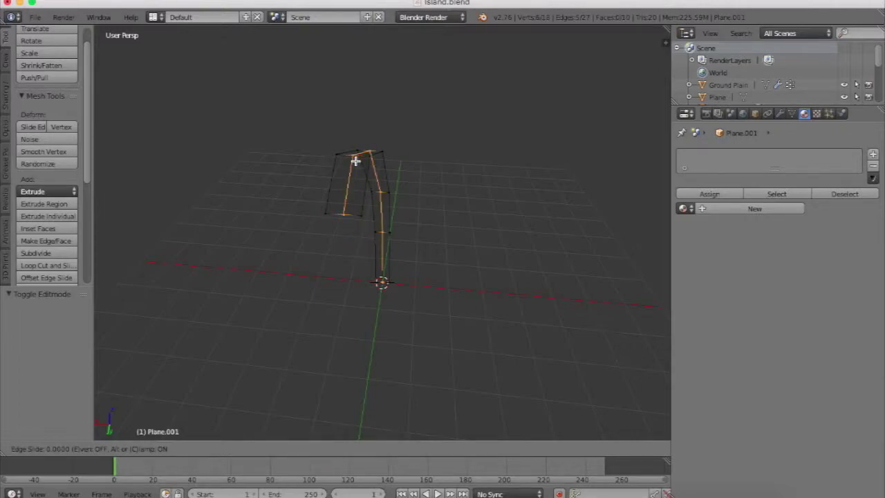
{"action": "right_click", "coordinate": [355, 161]}
Lower the centre edge loop by about 0.057 along Z and shift it slightly along Y to crease the strip
{"action": "scroll", "coordinate": [354, 161], "scroll_direction": "right", "scroll_amount": 4}
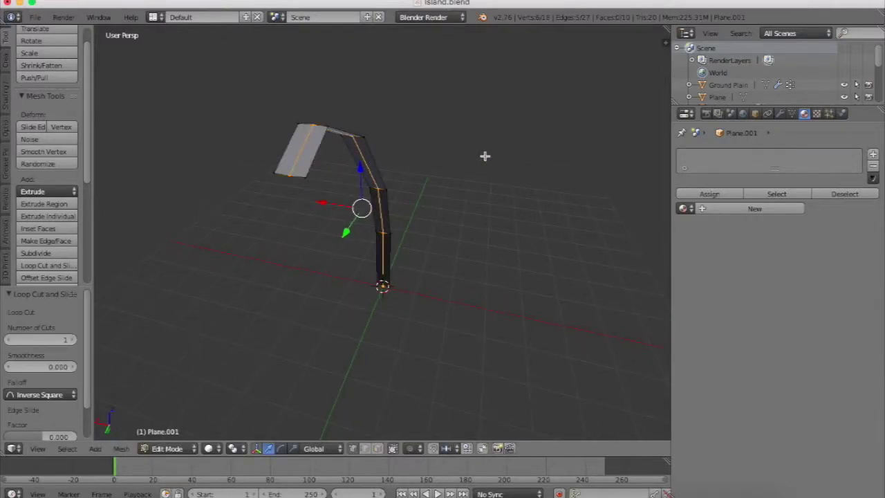
{"action": "key", "text": "g"}
{"action": "key", "text": "z"}
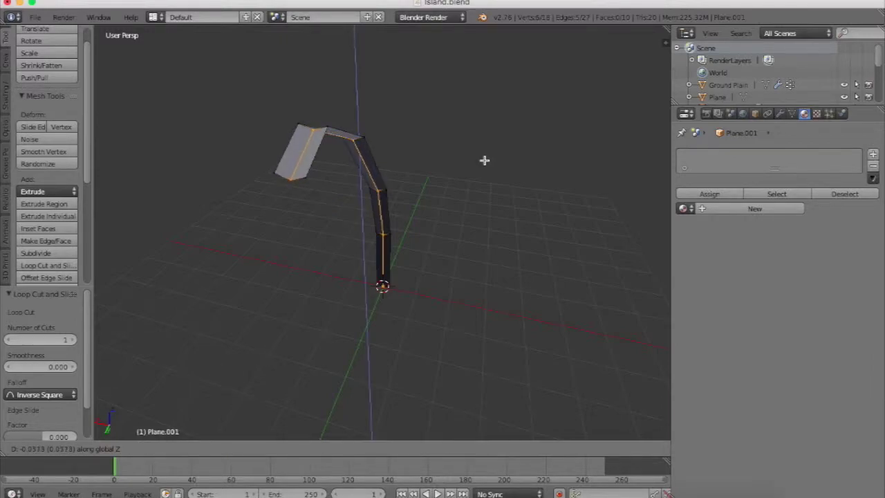
{"action": "left_click", "coordinate": [484, 160]}
{"action": "scroll", "coordinate": [483, 161], "scroll_direction": "right", "scroll_amount": 10}
{"action": "key", "text": "g"}
{"action": "key", "text": "y"}
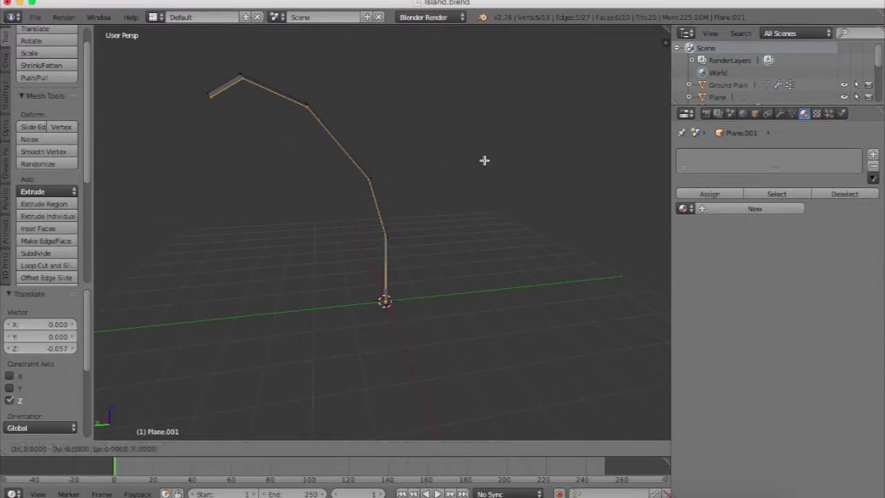
{"action": "left_click", "coordinate": [482, 161]}
Select the three vertices at the strip's free end and scale them together into a pointed tip
{"action": "scroll", "coordinate": [482, 162], "scroll_direction": "right", "scroll_amount": 10}
{"action": "key", "text": "a"}
{"action": "key", "text": "z"}
{"action": "key", "text": "c"}
{"action": "left_click_drag", "start_coordinate": [268, 277], "coordinate": [297, 284]}
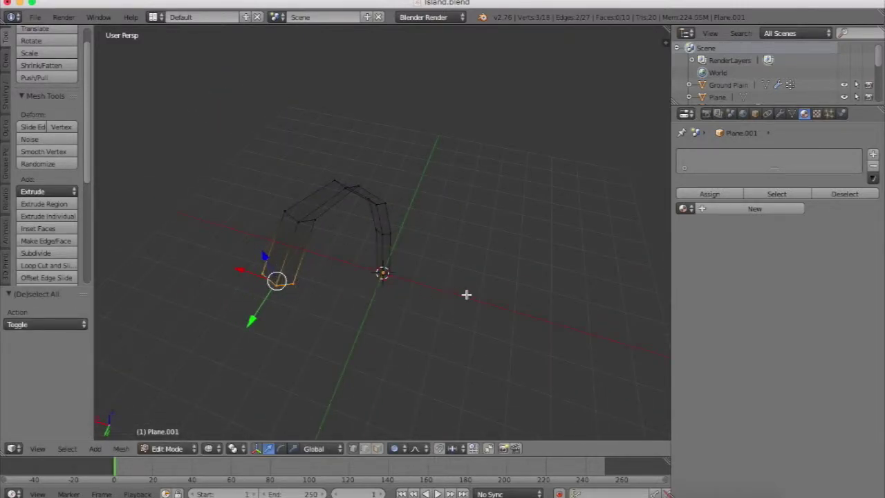
{"action": "key", "text": "s"}
{"action": "left_click", "coordinate": [297, 294]}
Raise the tip vertices slightly along Z to flatten the end of the curve, and return to Object Mode
{"action": "key", "text": "Tab"}
{"action": "key", "text": "z"}
{"action": "scroll", "coordinate": [298, 297], "scroll_direction": "up", "scroll_amount": 5}
{"action": "scroll", "coordinate": [297, 299], "scroll_direction": "right", "scroll_amount": 10}
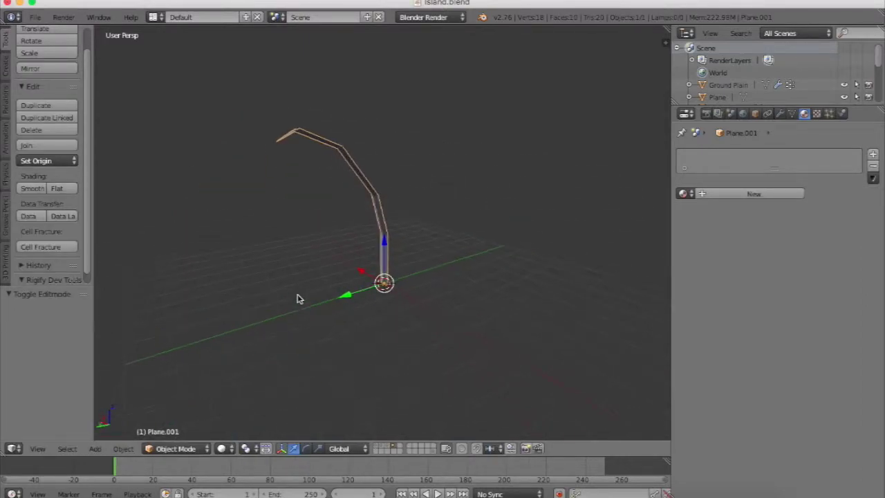
{"action": "key", "text": "Tab"}
{"action": "key", "text": "g"}
{"action": "key", "text": "z"}
{"action": "left_click", "coordinate": [302, 174]}
{"action": "key", "text": "Tab"}
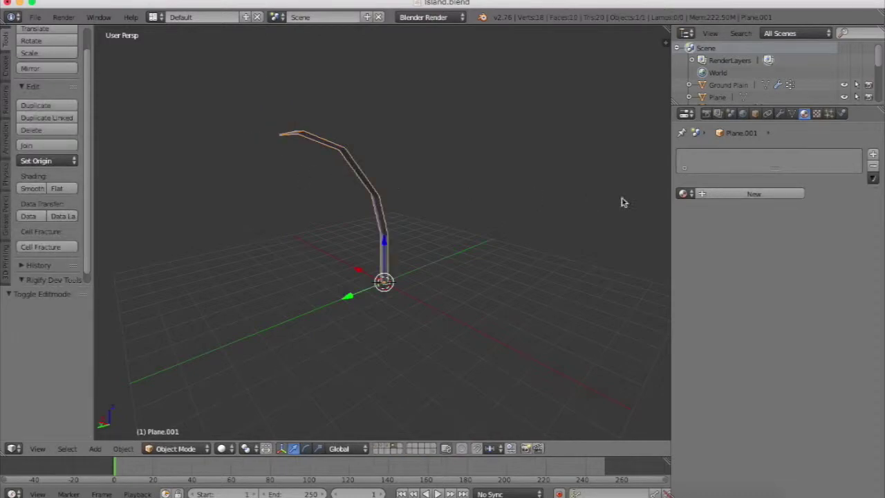
Add a Subdivision Surface modifier to the blade
{"action": "left_click", "coordinate": [779, 114]}
{"action": "left_click", "coordinate": [726, 154]}
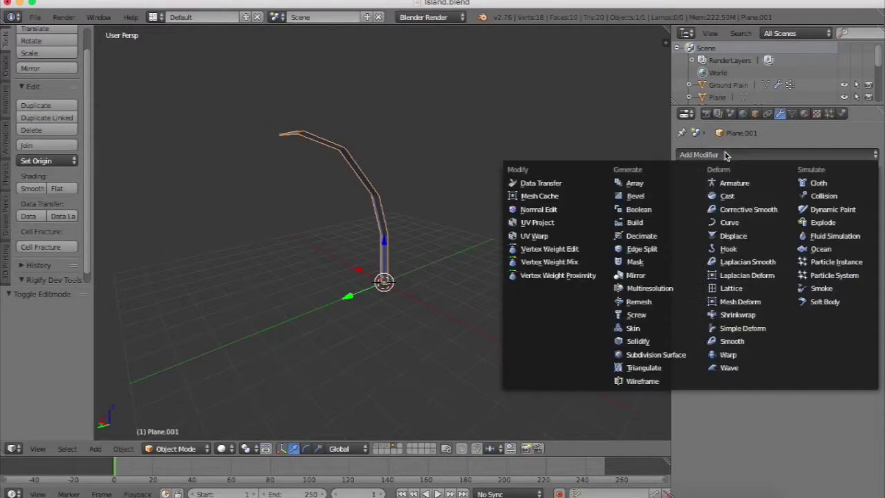
{"action": "left_click", "coordinate": [662, 355]}
{"action": "middle_click_drag", "start_coordinate": [352, 158], "coordinate": [362, 158]}
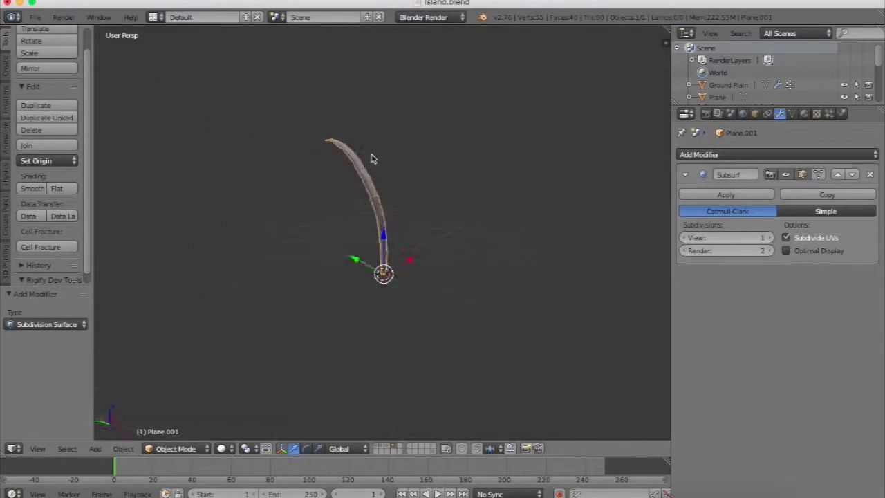
Widen the blade by a factor of about 1.12 along X and apply the Subsurf modifier
{"action": "key", "text": "s"}
{"action": "key", "text": "x"}
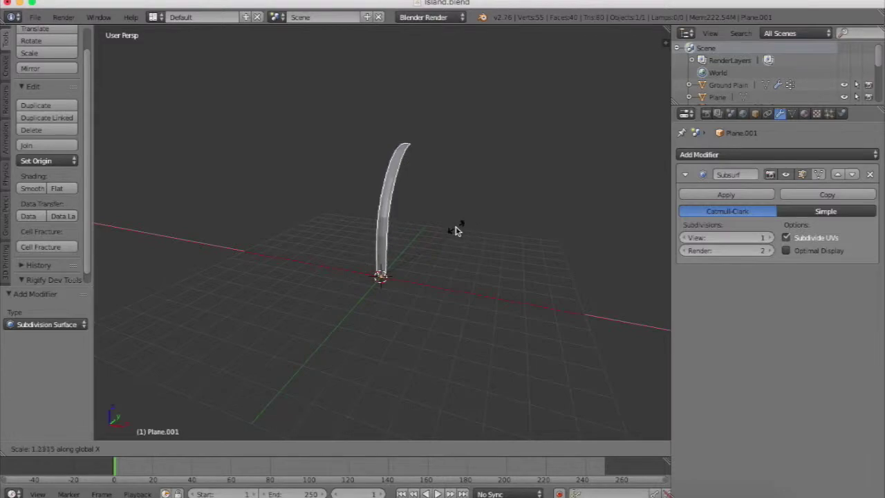
{"action": "left_click", "coordinate": [457, 230]}
{"action": "key", "text": "s"}
{"action": "left_click", "coordinate": [424, 221]}
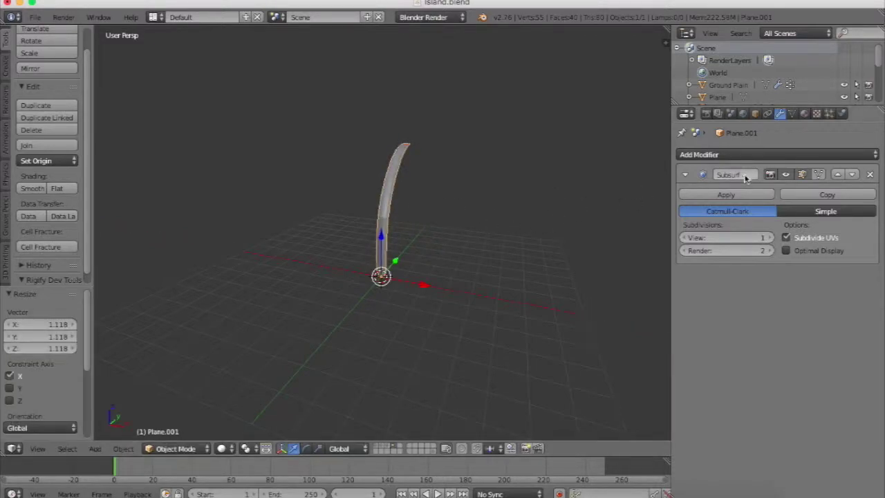
{"action": "left_click", "coordinate": [726, 195]}
{"action": "scroll", "coordinate": [484, 178], "scroll_direction": "right", "scroll_amount": 5}
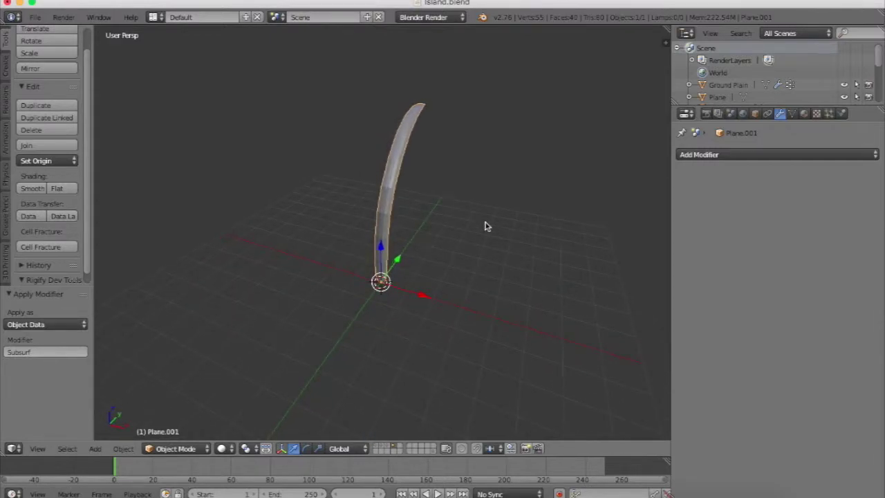
Duplicate the blade in place and rotate the copy around the Z axis about the shared base point
{"action": "key", "text": "shift+d"}
{"action": "right_click", "coordinate": [506, 224]}
{"action": "key", "text": "r"}
{"action": "key", "text": "z"}
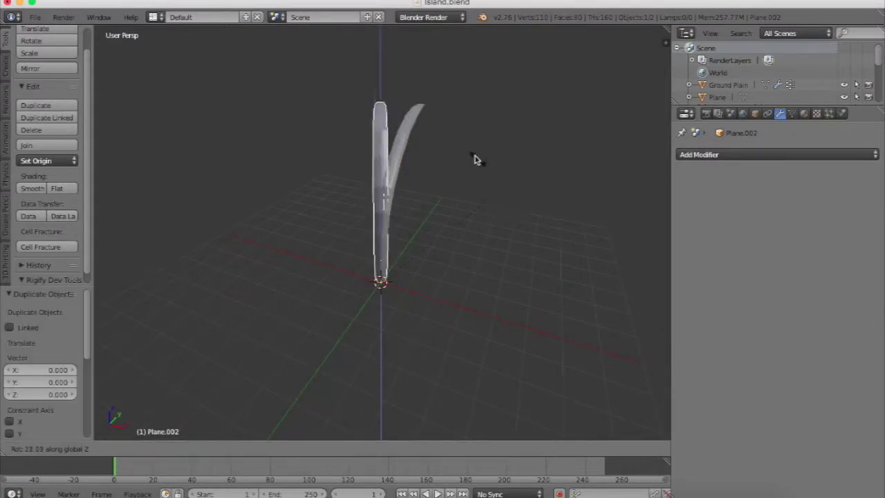
{"action": "left_click", "coordinate": [443, 141]}
From the top view, duplicate the second blade in place and rotate the new copy about Z away from the other two
{"action": "key", "text": "KP_7"}
{"action": "key", "text": "shift+d"}
{"action": "right_click", "coordinate": [440, 141]}
{"action": "key", "text": "r"}
{"action": "key", "text": "z"}
{"action": "left_click", "coordinate": [273, 197]}
Select all three blades, duplicate them in place and rotate the copies about Z into empty gaps around the centre
{"action": "key", "text": "a"}
{"action": "key", "text": "a"}
{"action": "key", "text": "shift+d"}
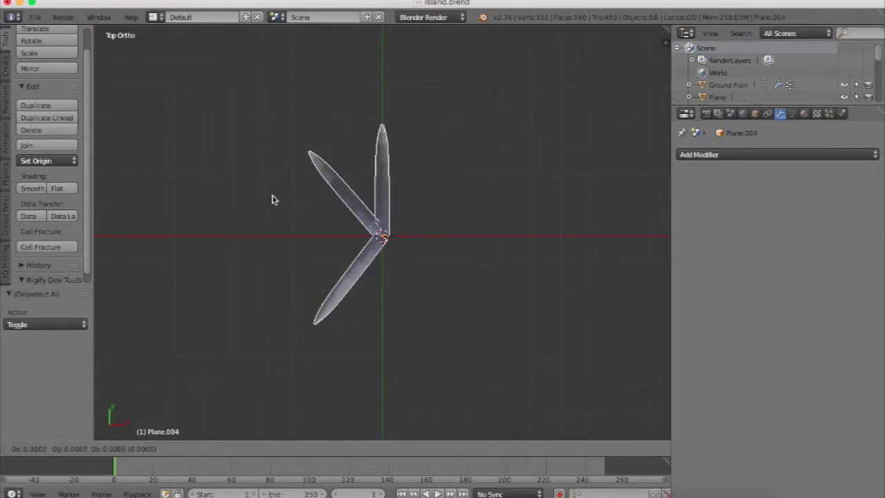
{"action": "right_click", "coordinate": [273, 198]}
{"action": "key", "text": "r"}
{"action": "key", "text": "z"}
{"action": "left_click", "coordinate": [356, 133]}
Select all six blades, duplicate them in place and rotate the copies about Z to fill out the circle
{"action": "key", "text": "a"}
{"action": "key", "text": "a"}
{"action": "key", "text": "shift+d"}
{"action": "right_click", "coordinate": [357, 132]}
{"action": "key", "text": "r"}
{"action": "key", "text": "z"}
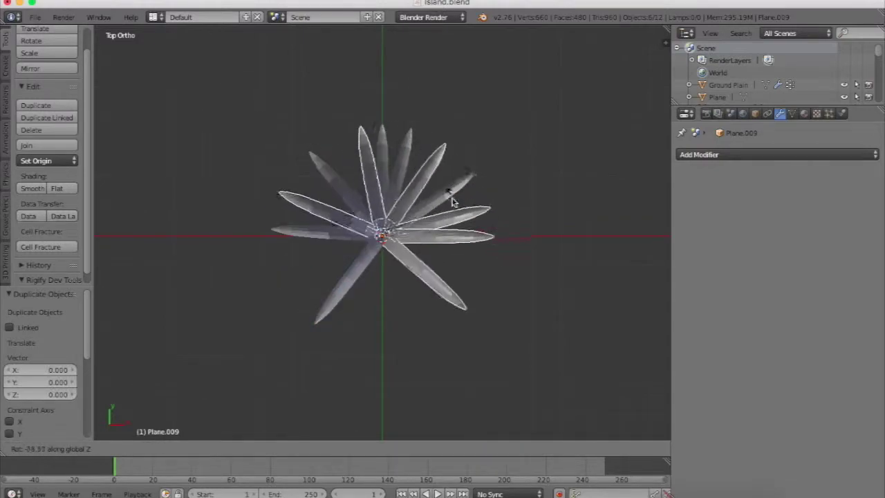
{"action": "left_click", "coordinate": [423, 283]}
Duplicate all twelve blades in place and rotate the copies about Z to make a dense ring of blades
{"action": "key", "text": "a"}
{"action": "key", "text": "a"}
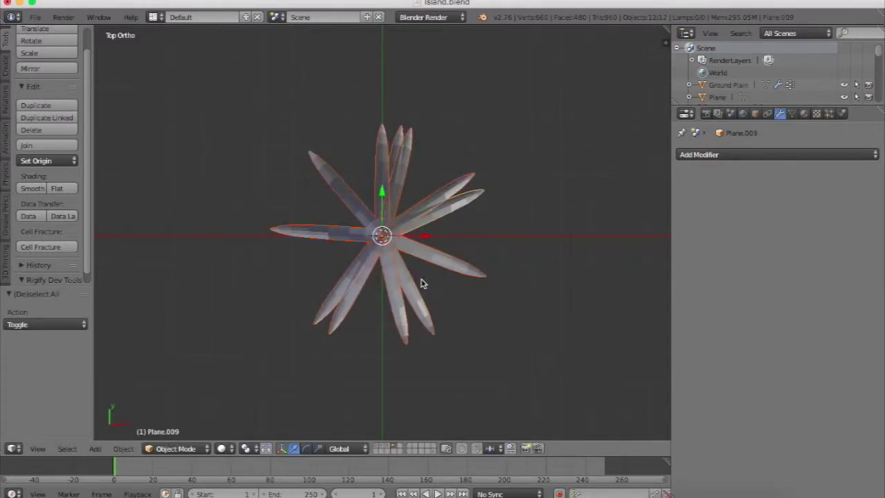
{"action": "key", "text": "shift+d"}
{"action": "right_click", "coordinate": [420, 226]}
{"action": "key", "text": "r"}
{"action": "key", "text": "z"}
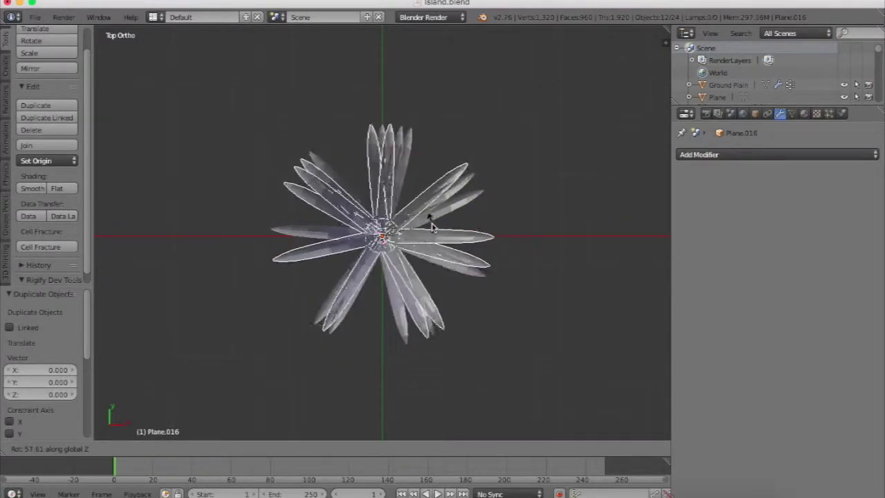
{"action": "left_click", "coordinate": [430, 219]}
Deselect everything, randomly select 50% of the blades and stretch them taller along Z
{"action": "scroll", "coordinate": [430, 228], "scroll_direction": "up", "scroll_amount": 10}
{"action": "key", "text": "a"}
{"action": "scroll", "coordinate": [430, 228], "scroll_direction": "up", "scroll_amount": 5}
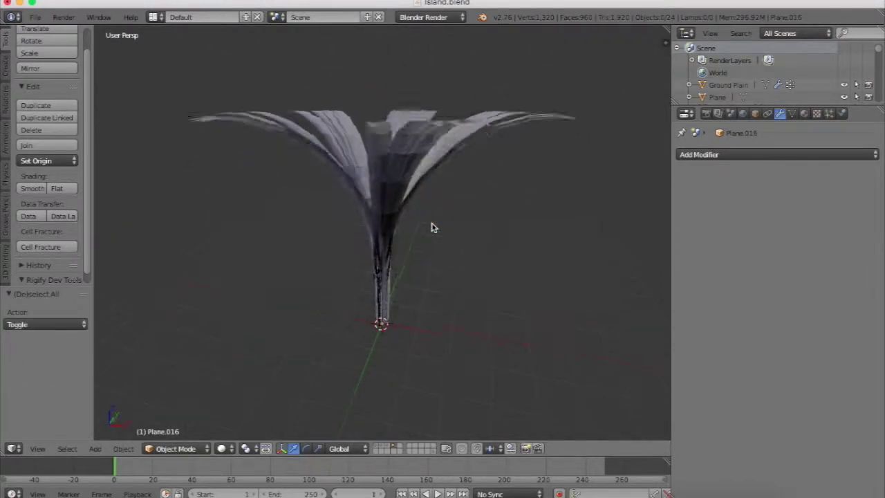
{"action": "scroll", "coordinate": [430, 228], "scroll_direction": "down", "scroll_amount": 5}
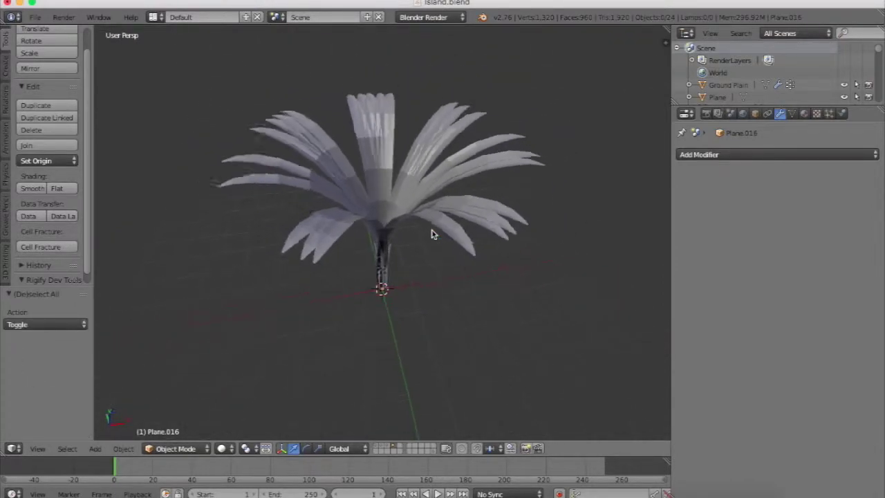
{"action": "scroll", "coordinate": [430, 233], "scroll_direction": "up", "scroll_amount": 1}
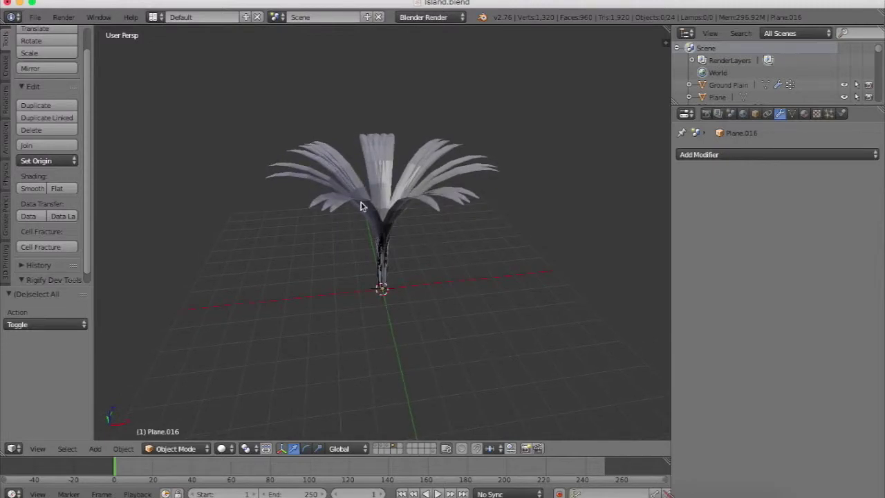
{"action": "key", "text": "g"}
{"action": "right_click", "coordinate": [387, 189]}
{"action": "left_click", "coordinate": [69, 449]}
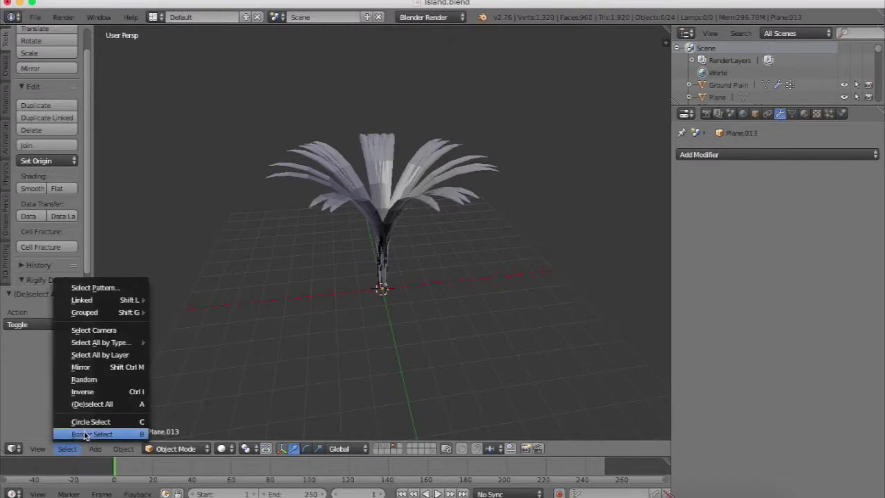
{"action": "left_click", "coordinate": [98, 385]}
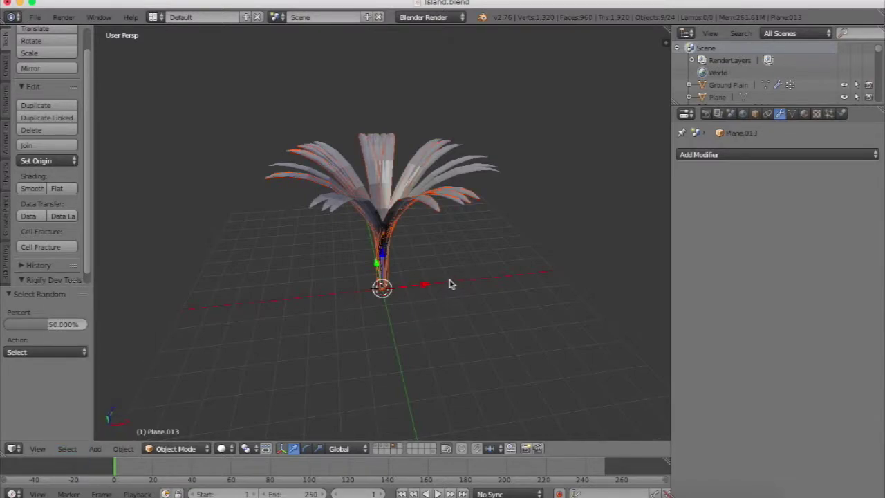
{"action": "key", "text": "a"}
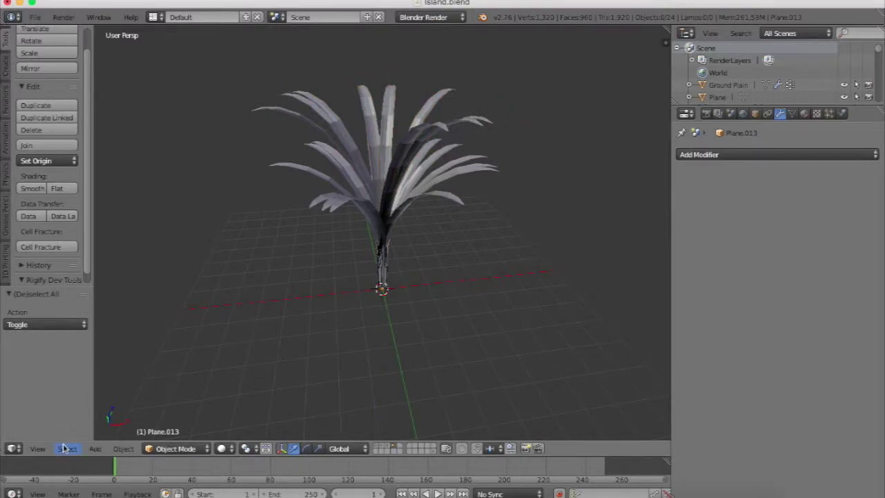
Randomly select 50% of the blades again and shorten them along Z by a factor of about 0.86
{"action": "left_click", "coordinate": [67, 448]}
{"action": "left_click", "coordinate": [104, 378]}
{"action": "key", "text": "s"}
{"action": "key", "text": "z"}
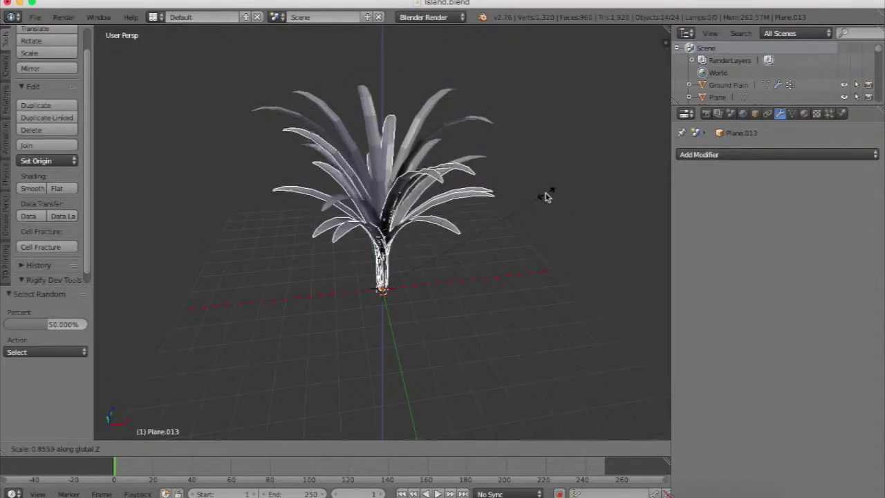
{"action": "left_click", "coordinate": [546, 197]}
{"action": "key", "text": "a"}
Make another random selection of the blades and stretch those blades taller along Z
{"action": "left_click", "coordinate": [67, 448]}
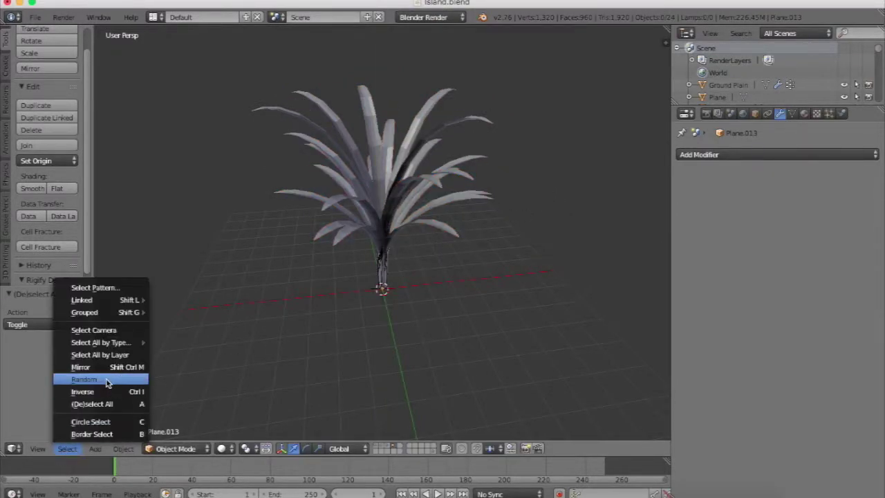
{"action": "left_click", "coordinate": [105, 379]}
{"action": "key", "text": "s"}
{"action": "key", "text": "z"}
{"action": "left_click", "coordinate": [449, 267]}
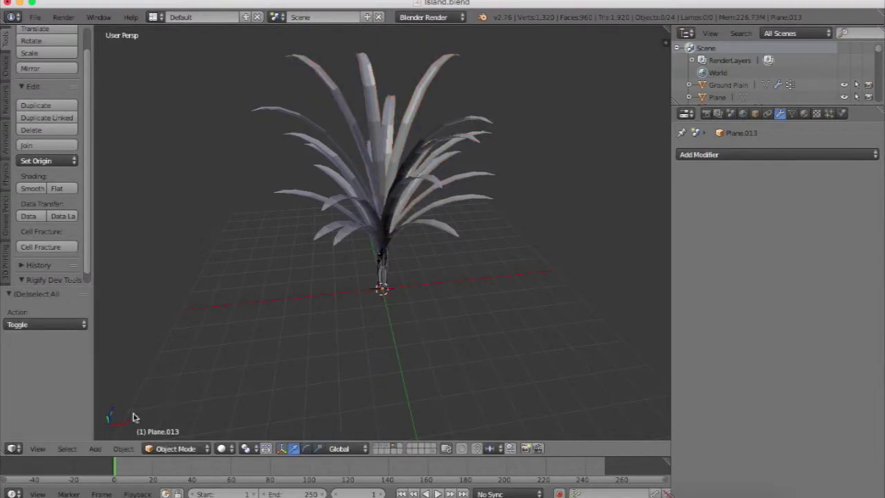
Randomly select 50% of the blades once more, scale them along Z to about 0.98 and deselect all
{"action": "left_click", "coordinate": [67, 448]}
{"action": "left_click", "coordinate": [105, 380]}
{"action": "key", "text": "s"}
{"action": "key", "text": "z"}
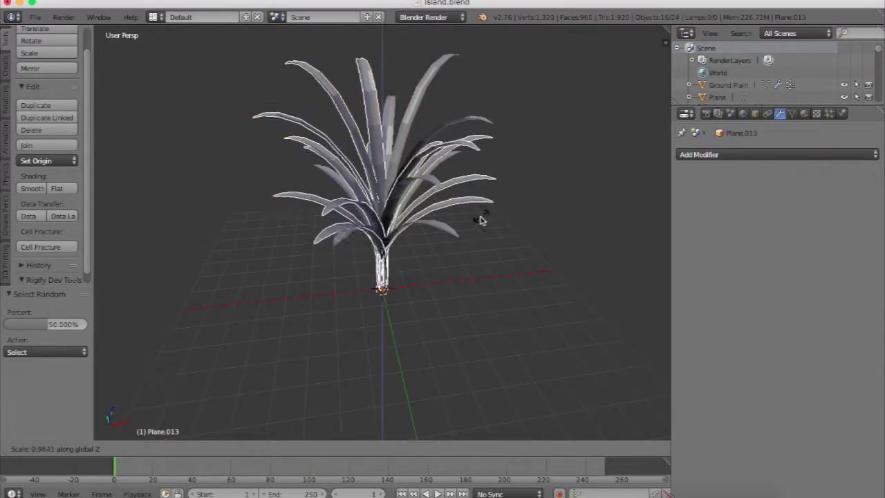
{"action": "left_click", "coordinate": [481, 220]}
{"action": "key", "text": "a"}
Examine the plant from several angles to check how the blade heights vary
{"action": "scroll", "coordinate": [482, 219], "scroll_direction": "left", "scroll_amount": 5}
{"action": "scroll", "coordinate": [480, 214], "scroll_direction": "up", "scroll_amount": 5}
{"action": "scroll", "coordinate": [480, 214], "scroll_direction": "up", "scroll_amount": 5, "text": "ctrl"}
{"action": "scroll", "coordinate": [480, 215], "scroll_direction": "down", "scroll_amount": 3}
{"action": "scroll", "coordinate": [479, 214], "scroll_direction": "left", "scroll_amount": 5}
{"action": "scroll", "coordinate": [479, 214], "scroll_direction": "up", "scroll_amount": 2}
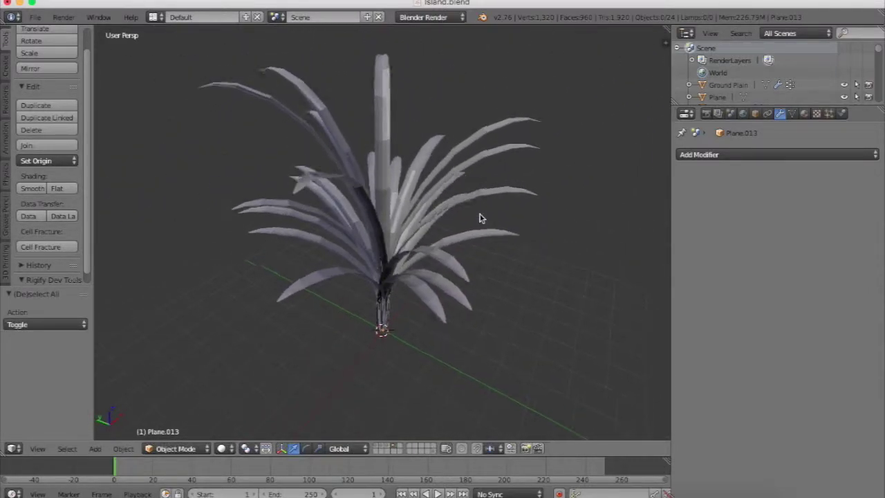
{"action": "scroll", "coordinate": [480, 218], "scroll_direction": "up", "scroll_amount": 1}
Make one of the tall blades active, select all the blades and join them into a single object
{"action": "right_click", "coordinate": [389, 200]}
{"action": "scroll", "coordinate": [389, 201], "scroll_direction": "left", "scroll_amount": 5}
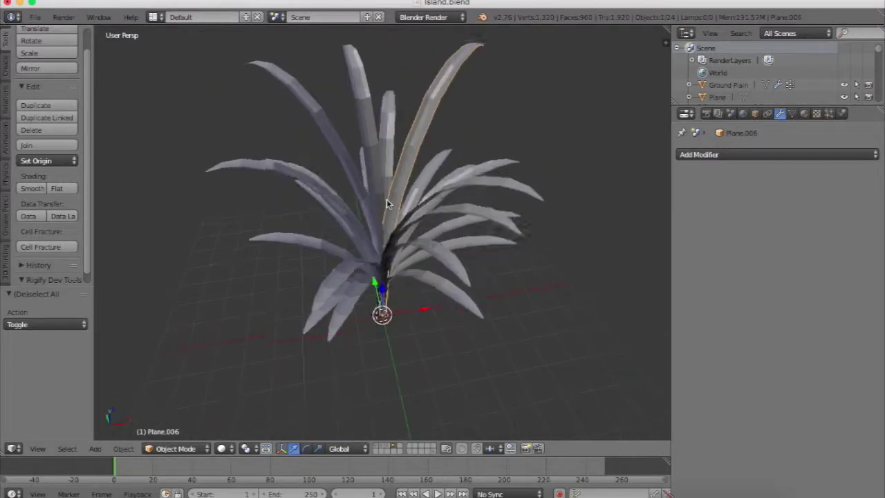
{"action": "key", "text": "a"}
{"action": "key", "text": "a"}
{"action": "scroll", "coordinate": [389, 204], "scroll_direction": "up", "scroll_amount": 1}
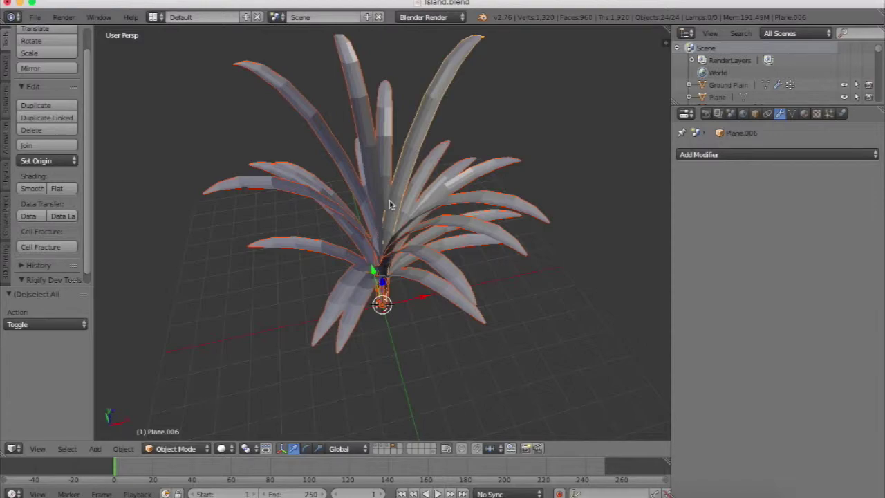
{"action": "scroll", "coordinate": [389, 205], "scroll_direction": "down", "scroll_amount": 2}
{"action": "key", "text": "ctrl+j"}
{"action": "scroll", "coordinate": [389, 204], "scroll_direction": "down", "scroll_amount": 5}
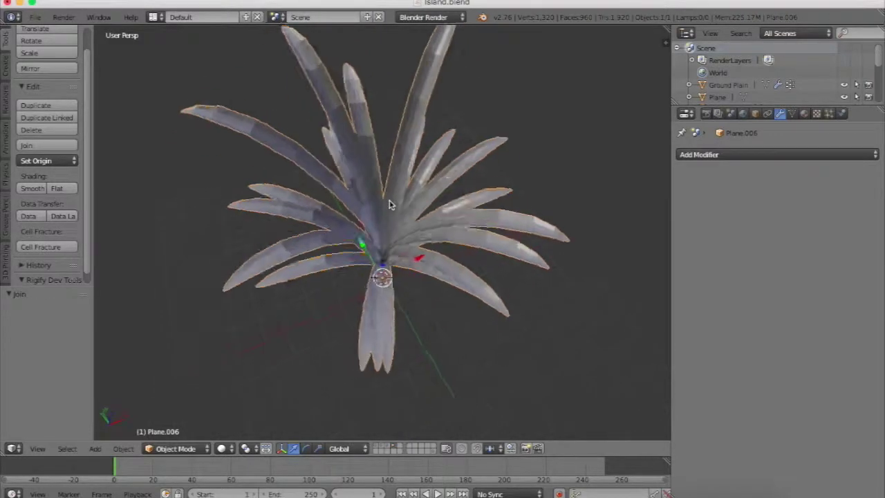
Rename the joined plant object as Bush
{"action": "left_click", "coordinate": [755, 113]}
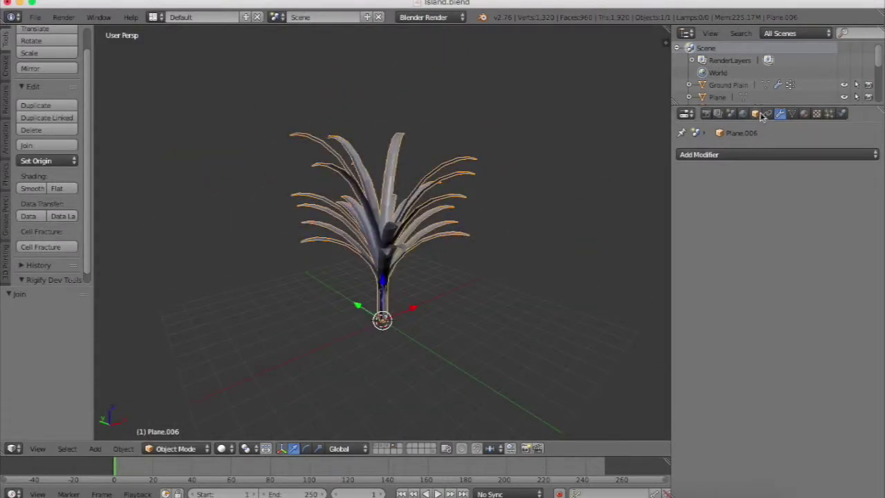
{"action": "left_click", "coordinate": [708, 155]}
{"action": "type", "text": "Bush"}
{"action": "key", "text": "Return"}
{"action": "key", "text": "x"}
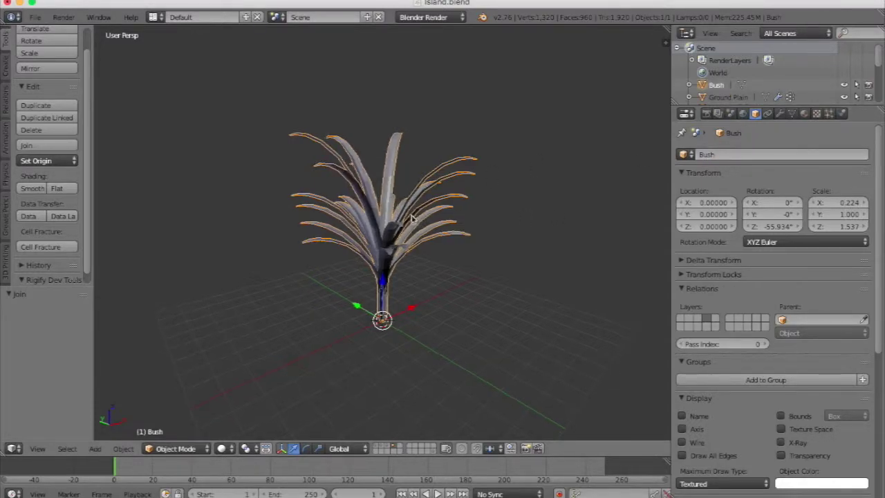
{"action": "middle_click_drag", "start_coordinate": [417, 220], "coordinate": [408, 211]}
{"action": "key", "text": "x"}
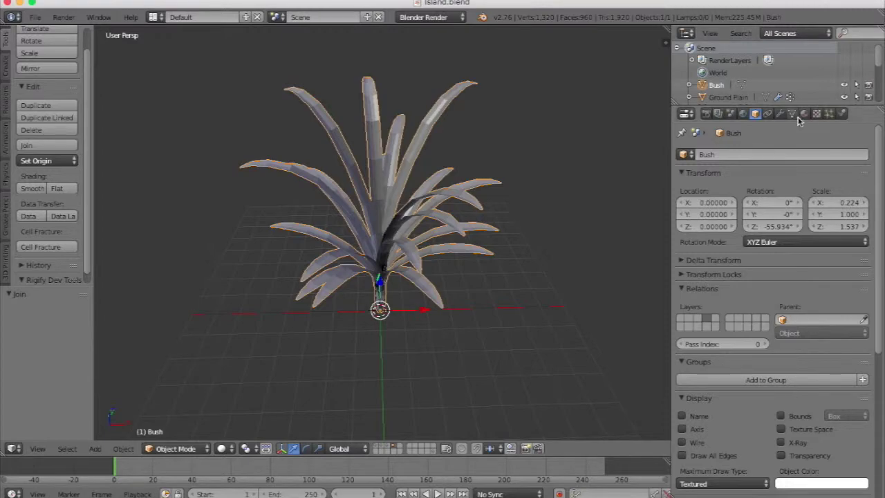
Add a material named Bush with a green diffuse colour of R 0.370, G 0.569, B 0.046 and a specular intensity of 0
{"action": "left_click", "coordinate": [805, 113]}
{"action": "double_click", "coordinate": [719, 193]}
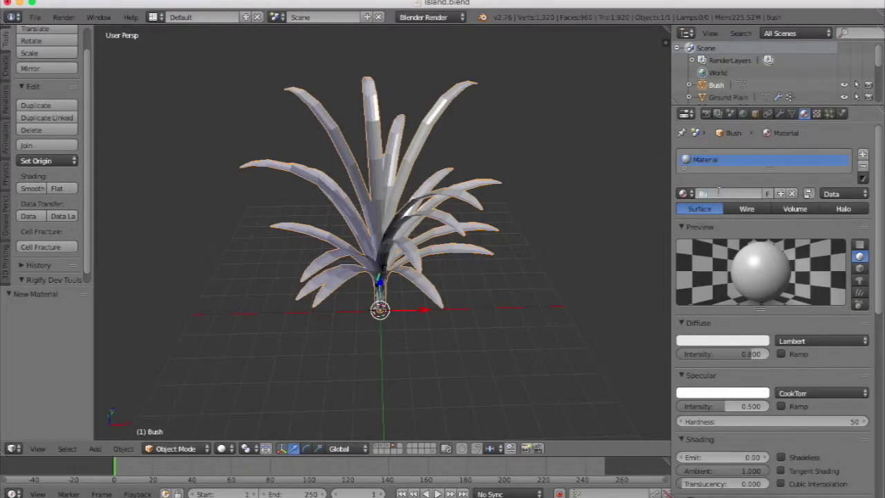
{"action": "left_click", "coordinate": [696, 341]}
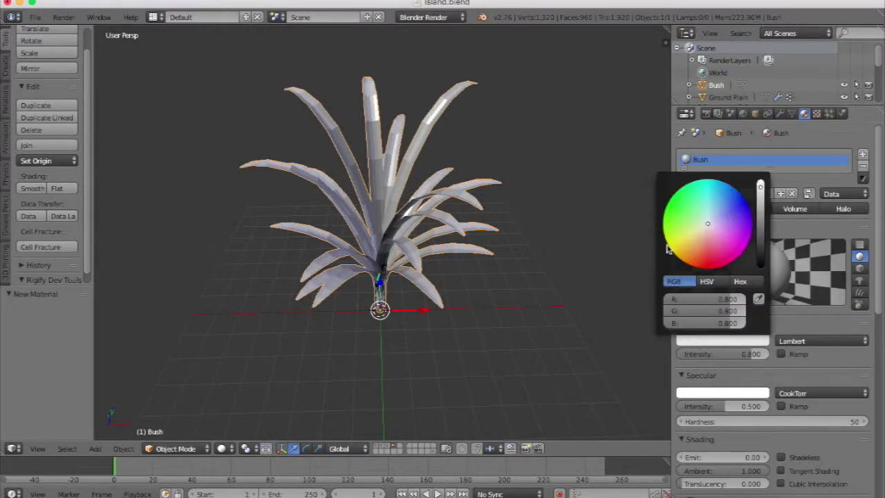
{"action": "left_click", "coordinate": [678, 234]}
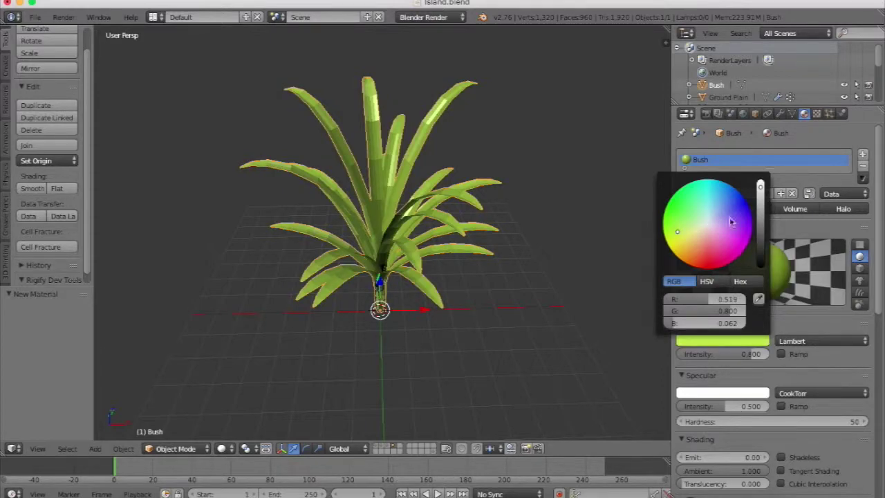
{"action": "left_click", "coordinate": [759, 207]}
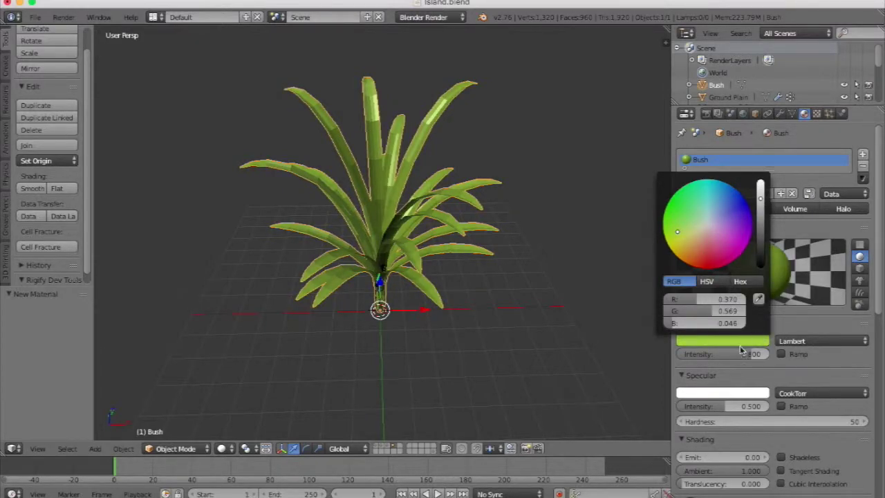
{"action": "left_click_drag", "start_coordinate": [722, 406], "coordinate": [494, 265]}
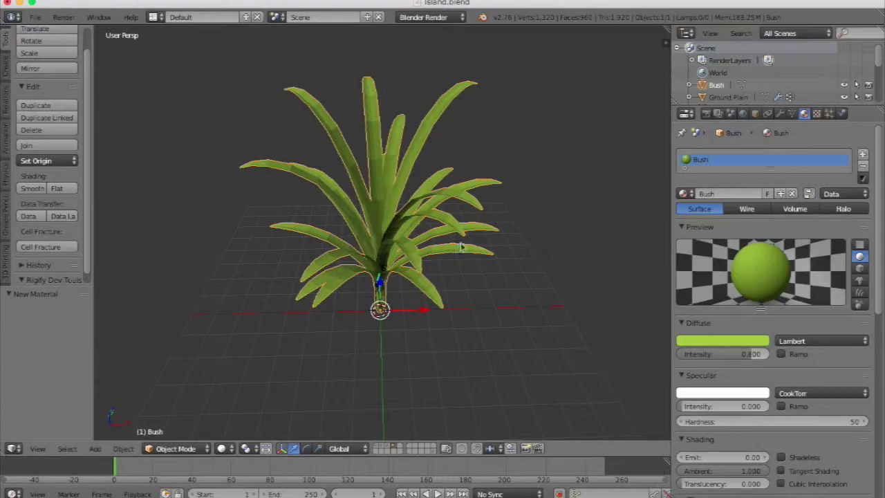
Deselect the bush and examine its green material and shape from different angles
{"action": "scroll", "coordinate": [398, 221], "scroll_direction": "down", "scroll_amount": 2}
{"action": "key", "text": "a"}
{"action": "scroll", "coordinate": [399, 220], "scroll_direction": "down", "scroll_amount": 5}
{"action": "scroll", "coordinate": [398, 221], "scroll_direction": "up", "scroll_amount": 6}
{"action": "scroll", "coordinate": [399, 220], "scroll_direction": "left", "scroll_amount": 5}
{"action": "scroll", "coordinate": [399, 220], "scroll_direction": "left", "scroll_amount": 8}
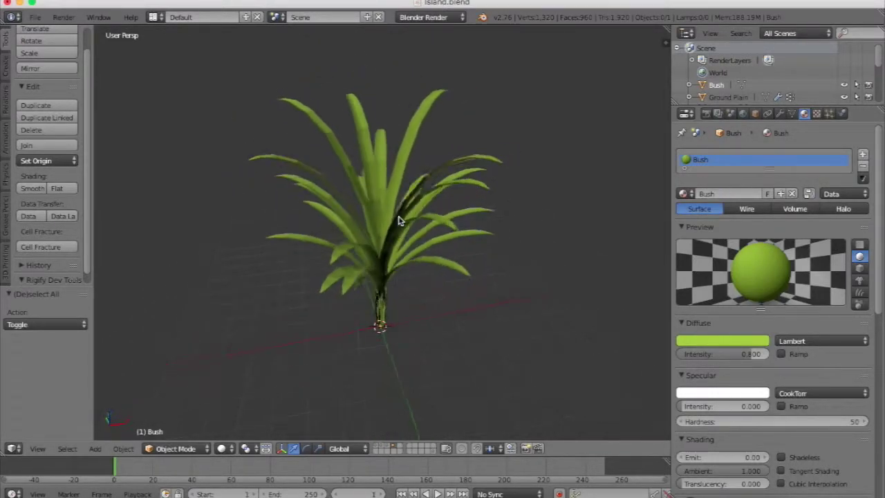
{"action": "scroll", "coordinate": [399, 221], "scroll_direction": "up", "scroll_amount": 5}
{"action": "scroll", "coordinate": [399, 220], "scroll_direction": "down", "scroll_amount": 5}
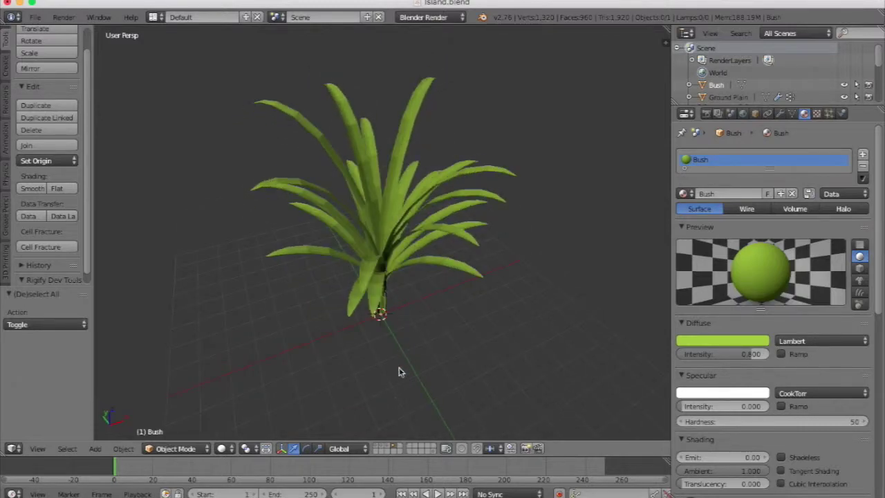
Show the island's layer, select the Ground Plain and hide its Rocks particle system in the viewport
{"action": "left_click", "coordinate": [377, 448]}
{"action": "scroll", "coordinate": [388, 319], "scroll_direction": "left", "scroll_amount": 6}
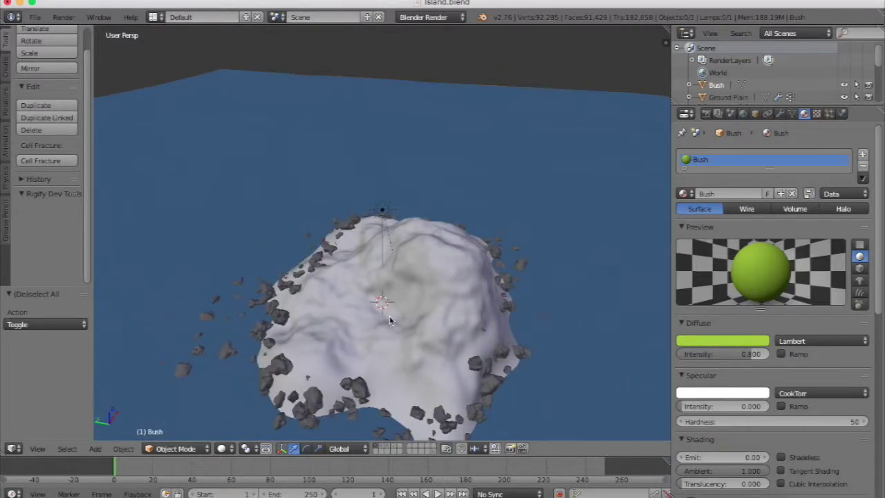
{"action": "right_click", "coordinate": [389, 320]}
{"action": "scroll", "coordinate": [389, 319], "scroll_direction": "left", "scroll_amount": 6}
{"action": "scroll", "coordinate": [389, 319], "scroll_direction": "down", "scroll_amount": 5}
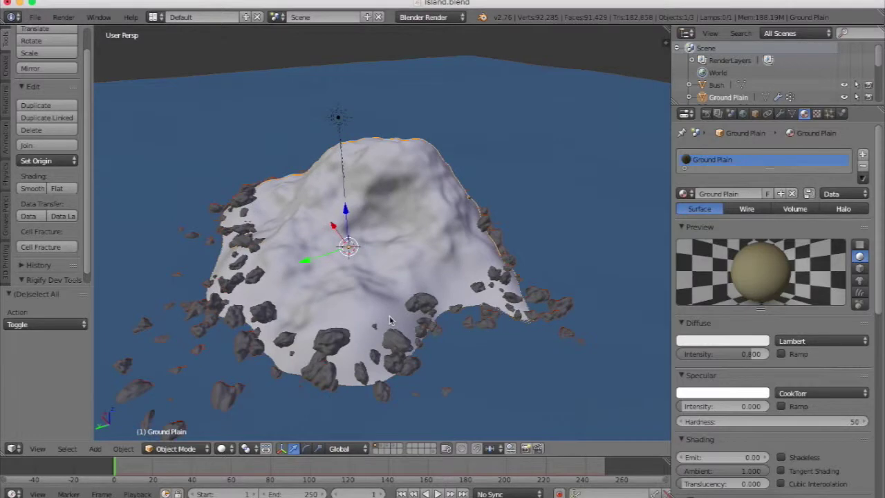
{"action": "left_click", "coordinate": [828, 114]}
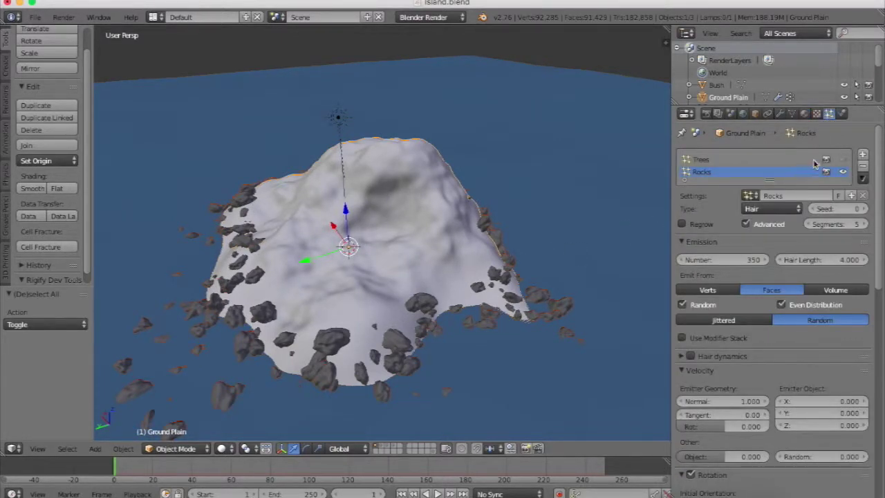
{"action": "left_click", "coordinate": [844, 171]}
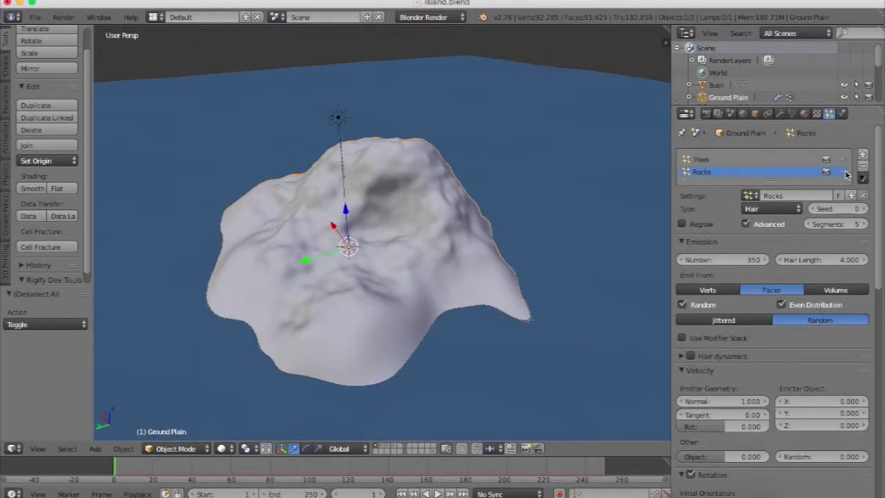
Add a Hair particle system named Bushes to the Ground Plain, with advanced settings enabled and Random face distribution
{"action": "left_click", "coordinate": [863, 156]}
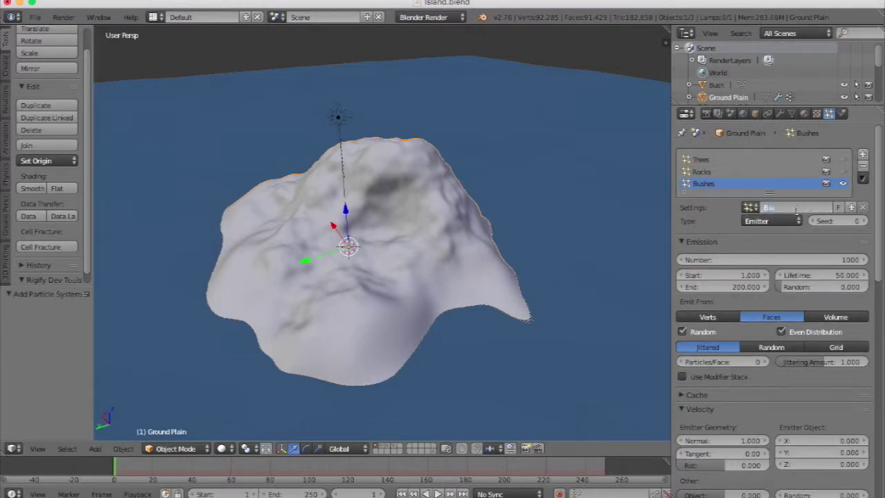
{"action": "key", "text": "Return"}
{"action": "left_click", "coordinate": [763, 222]}
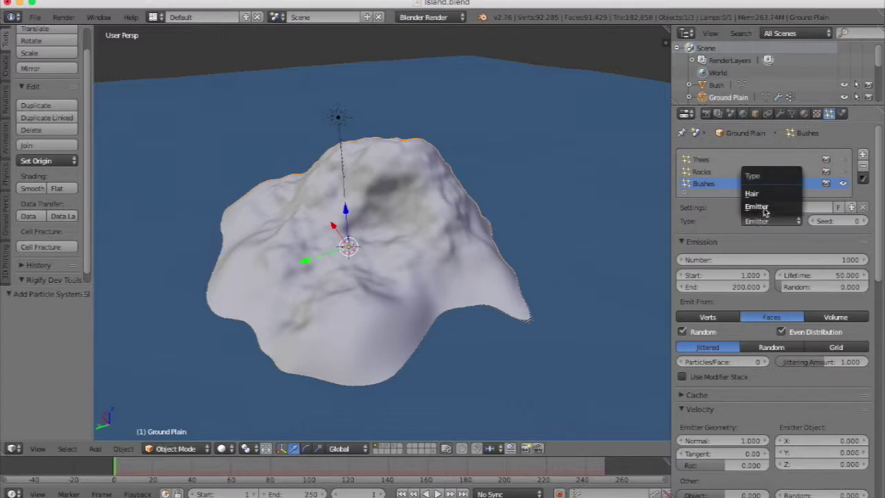
{"action": "left_click", "coordinate": [760, 195]}
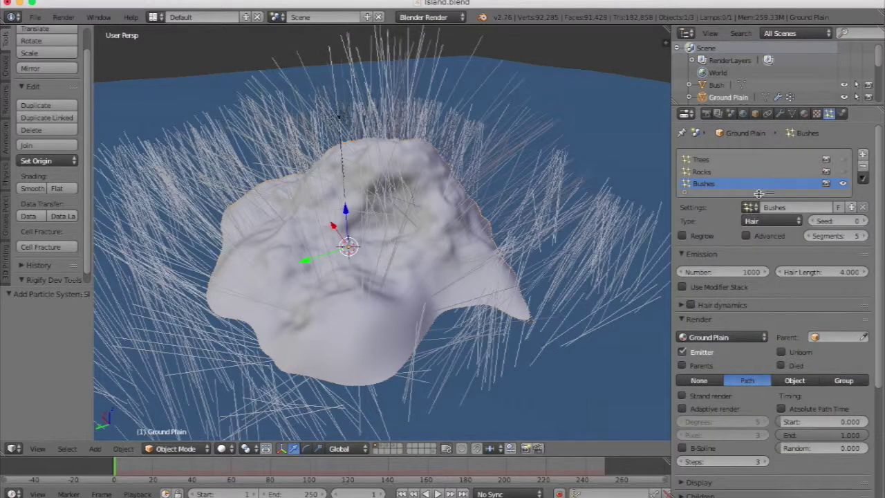
{"action": "left_click", "coordinate": [747, 236]}
{"action": "left_click", "coordinate": [798, 334]}
Render the Bushes particles as an object, using Bush as the dupli object
{"action": "scroll", "coordinate": [795, 335], "scroll_direction": "down", "scroll_amount": 5}
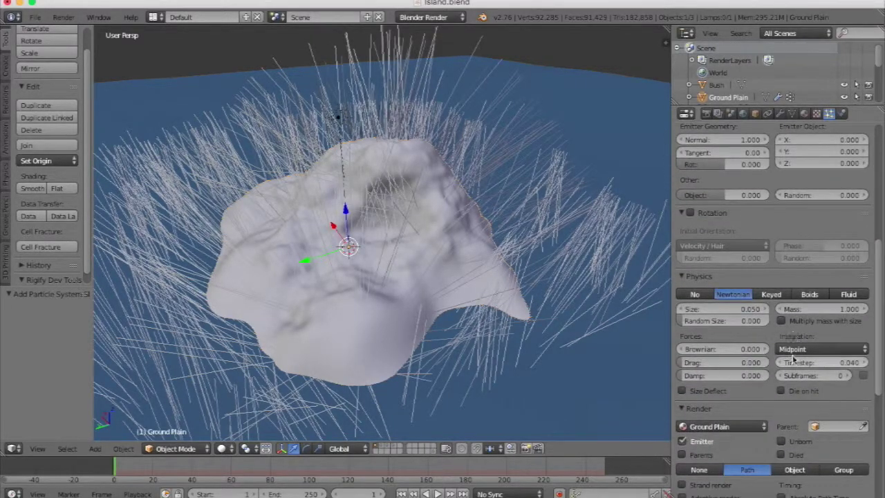
{"action": "scroll", "coordinate": [793, 356], "scroll_direction": "down", "scroll_amount": 3}
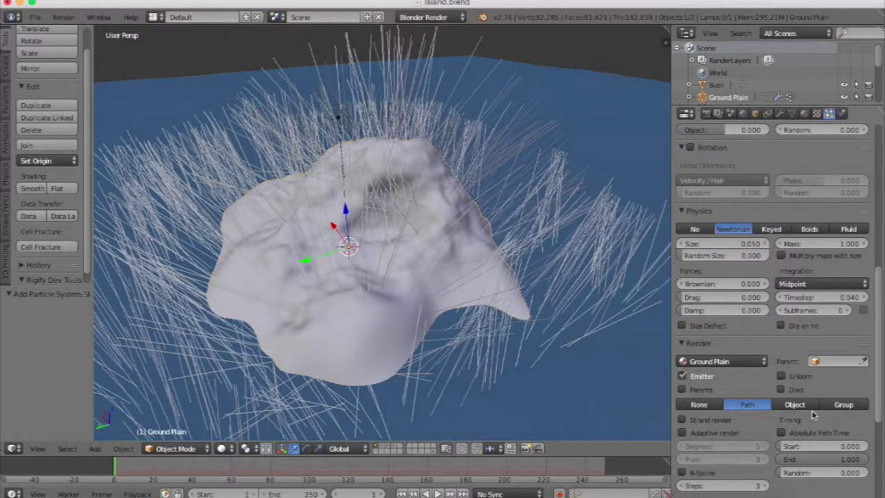
{"action": "left_click", "coordinate": [802, 405]}
{"action": "left_click", "coordinate": [781, 418]}
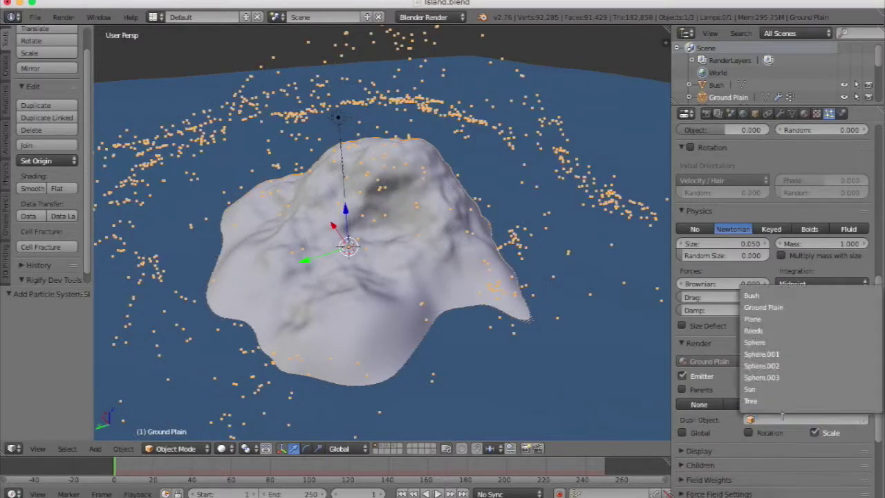
{"action": "left_click", "coordinate": [765, 296]}
{"action": "scroll", "coordinate": [523, 239], "scroll_direction": "up", "scroll_amount": 5}
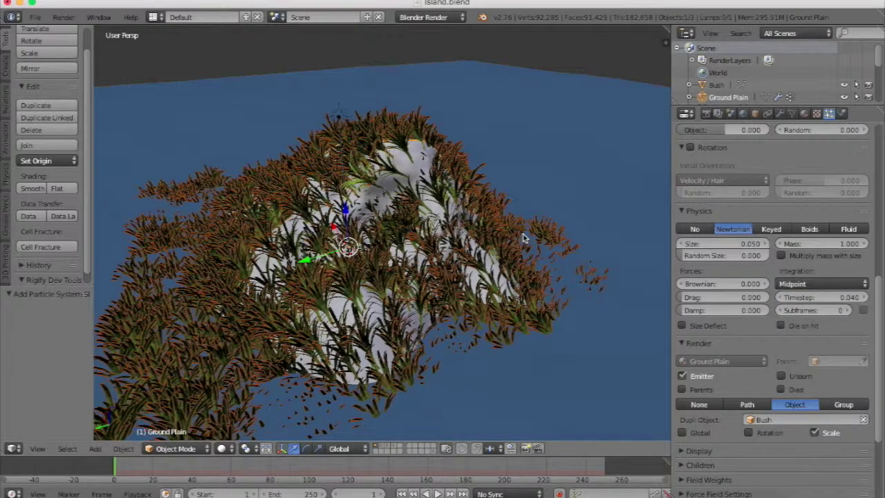
{"action": "scroll", "coordinate": [523, 239], "scroll_direction": "right", "scroll_amount": 10}
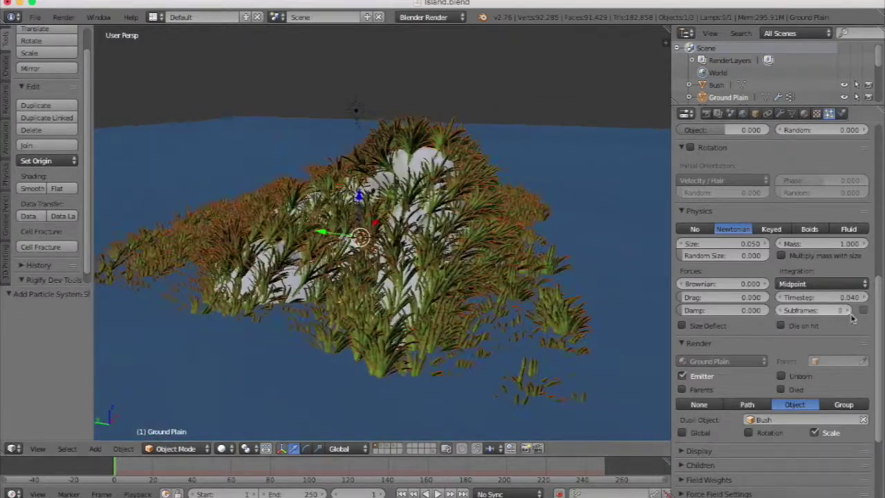
Limit the density of the Bushes particles to the Cactus/Bush vertex group
{"action": "scroll", "coordinate": [850, 314], "scroll_direction": "down", "scroll_amount": 6}
{"action": "left_click", "coordinate": [759, 397]}
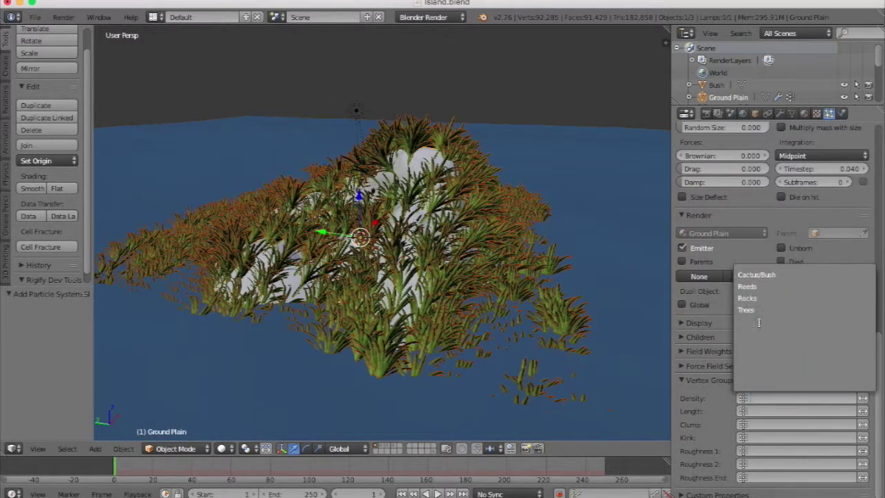
{"action": "left_click", "coordinate": [758, 275]}
Enable particle rotation for the bushes and set their initial orientation to Global Y
{"action": "scroll", "coordinate": [686, 317], "scroll_direction": "up", "scroll_amount": 10}
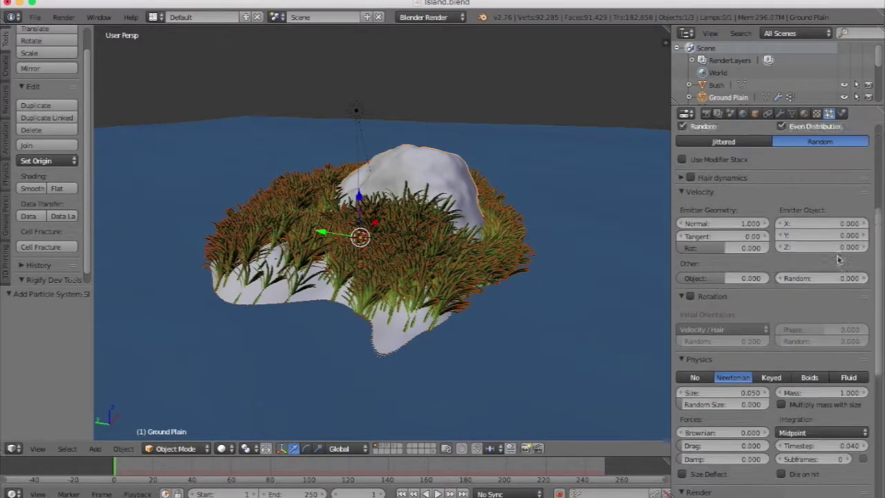
{"action": "left_click", "coordinate": [691, 299]}
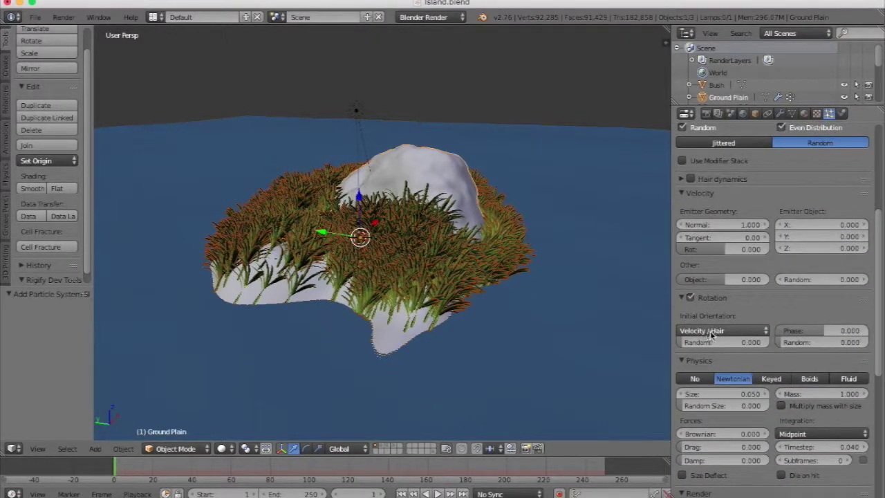
{"action": "left_click", "coordinate": [710, 332]}
{"action": "left_click", "coordinate": [705, 250]}
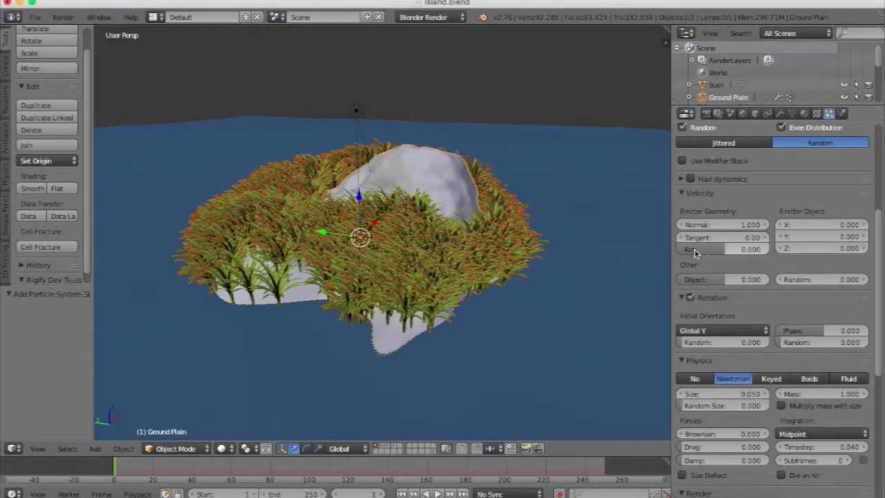
Examine the orientation, size and spread of the bushes on the island from different angles and distances
{"action": "middle_click_drag", "start_coordinate": [442, 228], "coordinate": [477, 223]}
{"action": "scroll", "coordinate": [478, 222], "scroll_direction": "down", "scroll_amount": 5}
{"action": "scroll", "coordinate": [479, 222], "scroll_direction": "left", "scroll_amount": 4}
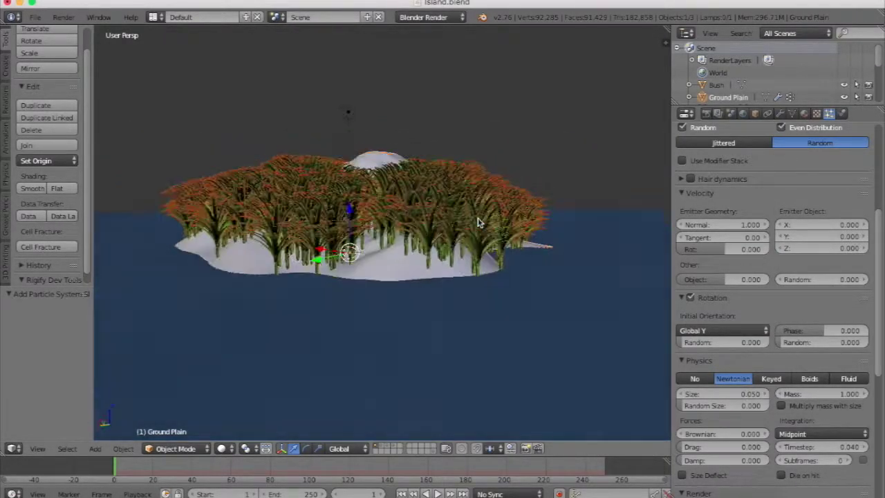
{"action": "scroll", "coordinate": [478, 222], "scroll_direction": "up", "scroll_amount": 8}
{"action": "scroll", "coordinate": [479, 221], "scroll_direction": "up", "scroll_amount": 5, "text": "ctrl"}
{"action": "scroll", "coordinate": [478, 221], "scroll_direction": "down", "scroll_amount": 3, "text": "ctrl"}
{"action": "scroll", "coordinate": [478, 222], "scroll_direction": "down", "scroll_amount": 5}
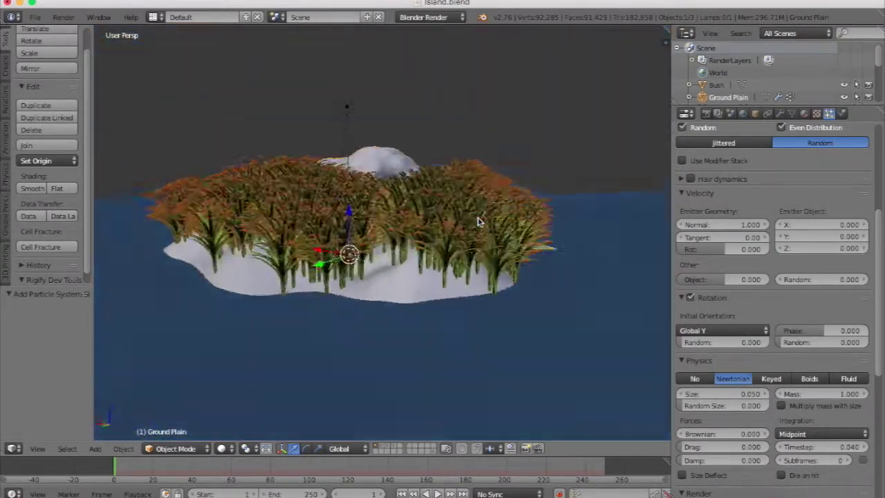
{"action": "scroll", "coordinate": [479, 222], "scroll_direction": "up", "scroll_amount": 3}
{"action": "scroll", "coordinate": [478, 222], "scroll_direction": "up", "scroll_amount": 2}
{"action": "scroll", "coordinate": [478, 222], "scroll_direction": "right", "scroll_amount": 4}
{"action": "scroll", "coordinate": [478, 221], "scroll_direction": "down", "scroll_amount": 4}
{"action": "scroll", "coordinate": [478, 222], "scroll_direction": "left", "scroll_amount": 4}
{"action": "scroll", "coordinate": [478, 221], "scroll_direction": "down", "scroll_amount": 3}
{"action": "scroll", "coordinate": [478, 222], "scroll_direction": "up", "scroll_amount": 5, "text": "ctrl"}
{"action": "scroll", "coordinate": [479, 222], "scroll_direction": "down", "scroll_amount": 5, "text": "ctrl"}
{"action": "scroll", "coordinate": [478, 222], "scroll_direction": "left", "scroll_amount": 2}
{"action": "scroll", "coordinate": [479, 222], "scroll_direction": "up", "scroll_amount": 3}
{"action": "scroll", "coordinate": [478, 222], "scroll_direction": "up", "scroll_amount": 3}
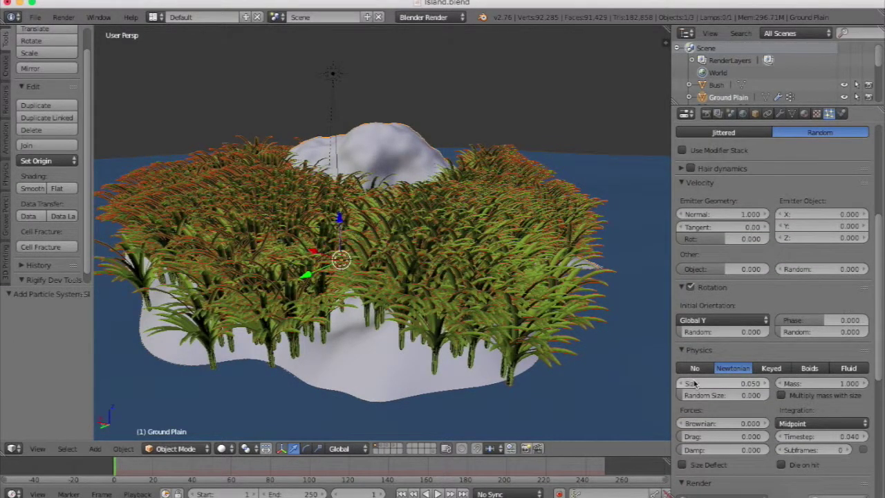
Set the number of Bushes particles to 250
{"action": "scroll", "coordinate": [738, 283], "scroll_direction": "up", "scroll_amount": 5}
{"action": "left_click", "coordinate": [715, 188]}
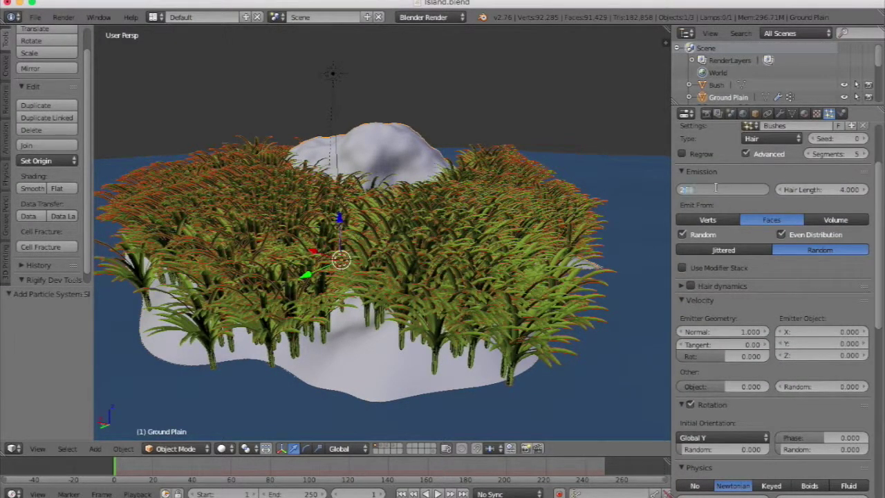
{"action": "type", "text": "250"}
{"action": "key", "text": "Return"}
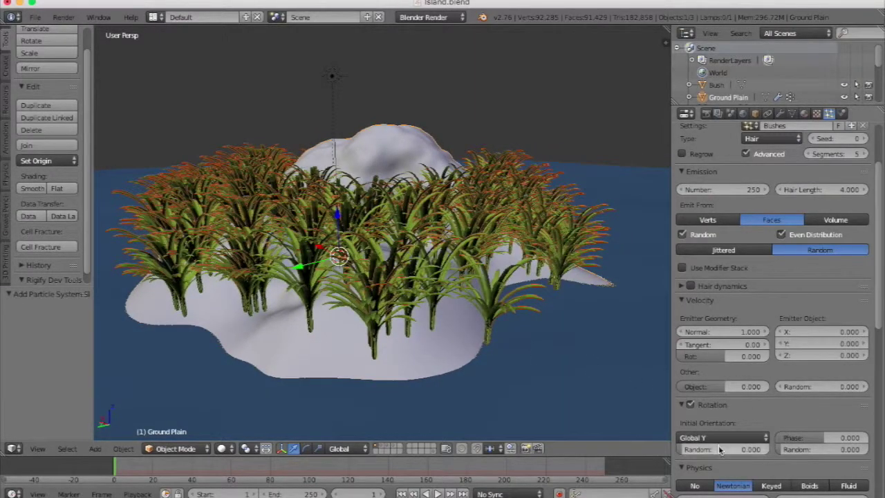
Try particle sizes of 0.02 and 0.01 for the bushes
{"action": "scroll", "coordinate": [718, 449], "scroll_direction": "down", "scroll_amount": 4}
{"action": "left_click", "coordinate": [723, 416]}
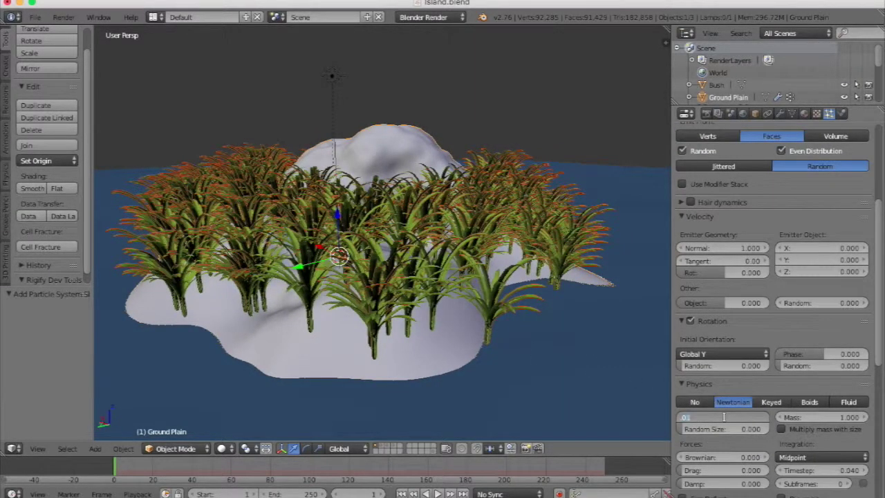
{"action": "type", "text": "0.02"}
{"action": "key", "text": "Return"}
{"action": "left_click", "coordinate": [725, 419]}
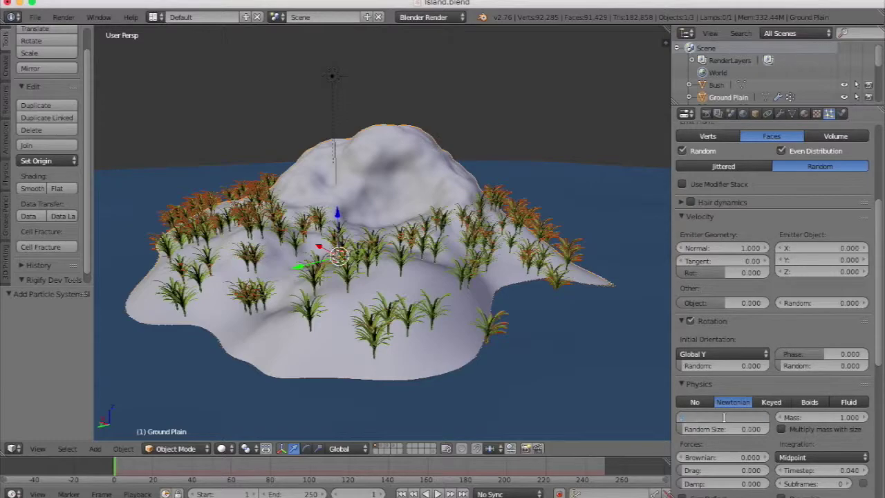
{"action": "type", "text": ".01"}
{"action": "key", "text": "Return"}
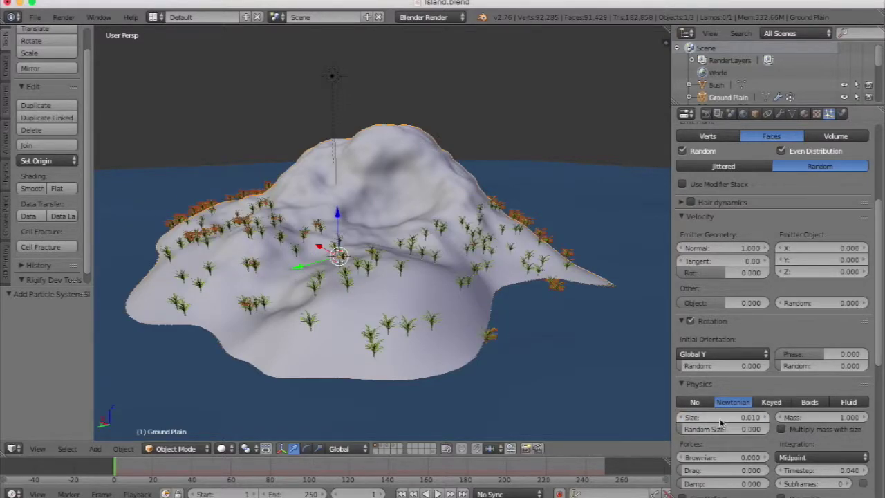
Set the bushes' particle size to 0.02 and their random size to 0.9
{"action": "left_click", "coordinate": [723, 419]}
{"action": "left_click_drag", "start_coordinate": [724, 419], "coordinate": [776, 429]}
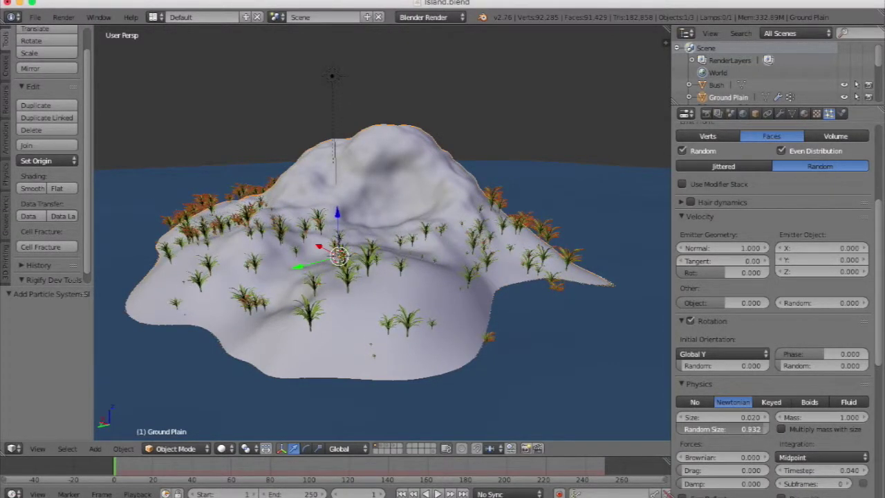
{"action": "left_click", "coordinate": [705, 432]}
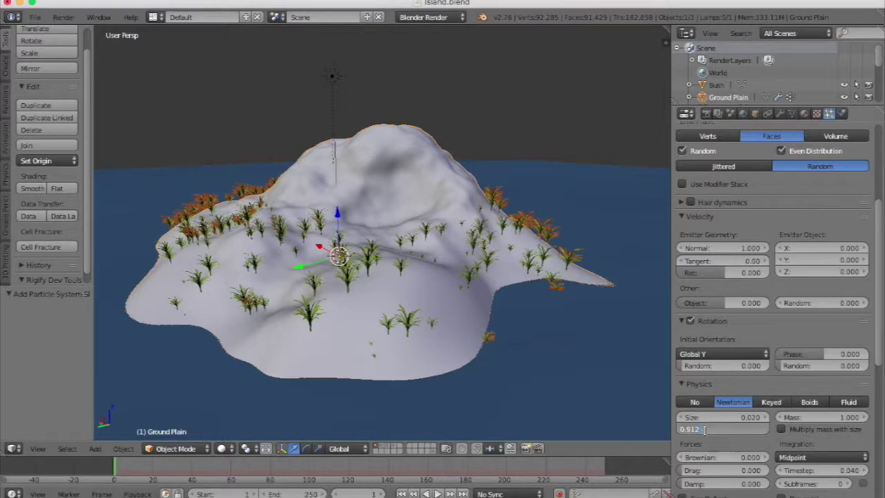
{"action": "type", "text": ".9"}
{"action": "key", "text": "Return"}
Set the bushes' particle size to 0.015 and check the result around the island
{"action": "middle_click_drag", "start_coordinate": [442, 299], "coordinate": [381, 271]}
{"action": "left_click", "coordinate": [738, 417]}
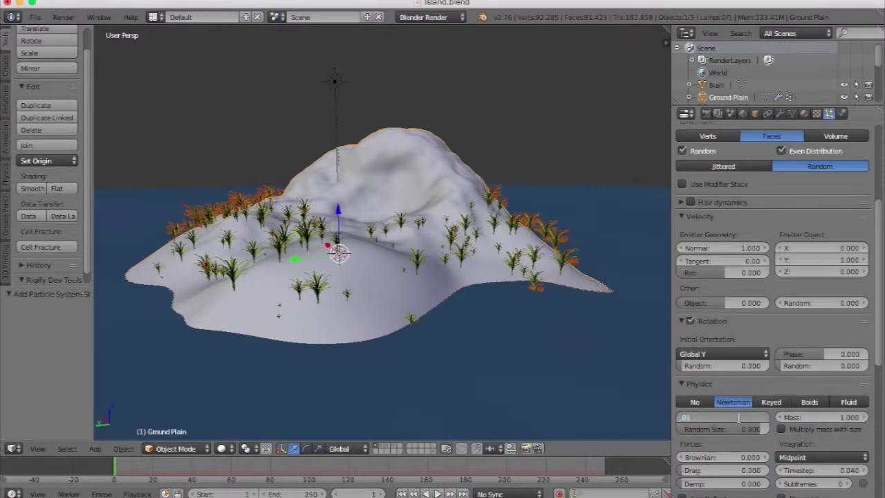
{"action": "key", "text": "Return"}
{"action": "scroll", "coordinate": [738, 387], "scroll_direction": "up", "scroll_amount": 6}
{"action": "middle_click_drag", "start_coordinate": [539, 254], "coordinate": [539, 253]}
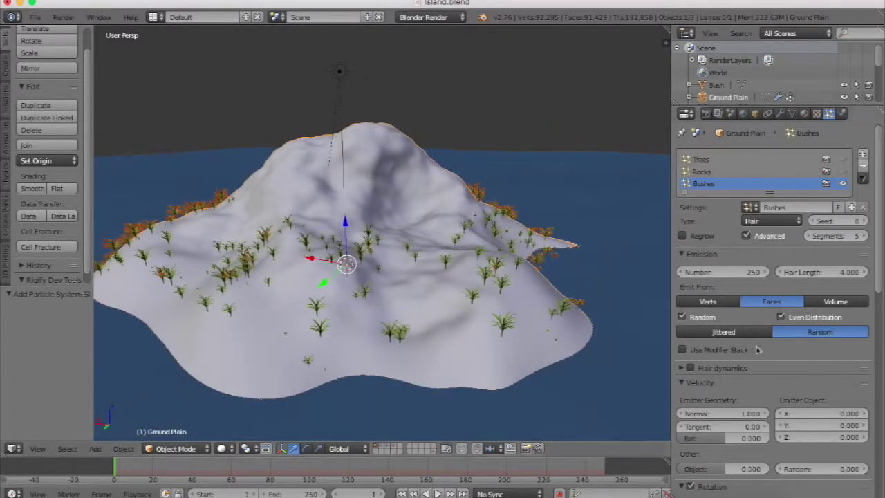
Try randomising the bushes' rotation phase, undo it, and add a slight random amount to their initial orientation instead
{"action": "scroll", "coordinate": [746, 343], "scroll_direction": "down", "scroll_amount": 3}
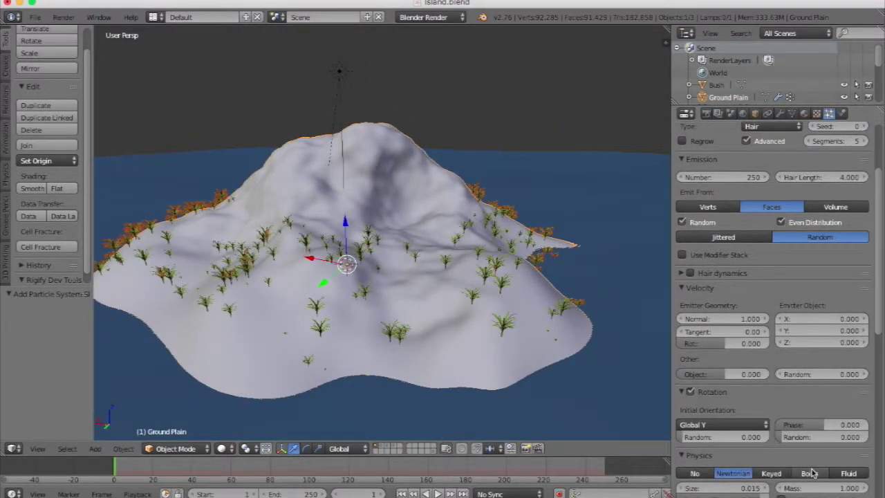
{"action": "left_click_drag", "start_coordinate": [802, 439], "coordinate": [819, 440]}
{"action": "key", "text": "ctrl+z"}
{"action": "left_click_drag", "start_coordinate": [712, 439], "coordinate": [718, 439]}
{"action": "scroll", "coordinate": [882, 174], "scroll_direction": "up", "scroll_amount": 3}
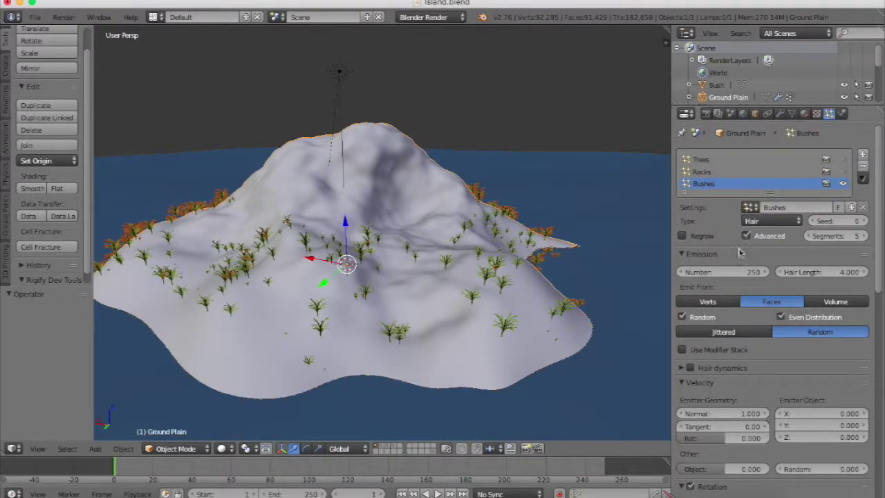
Set the number of Bushes particles to 550, deselect everything and check the coverage on the island
{"action": "left_click", "coordinate": [710, 272]}
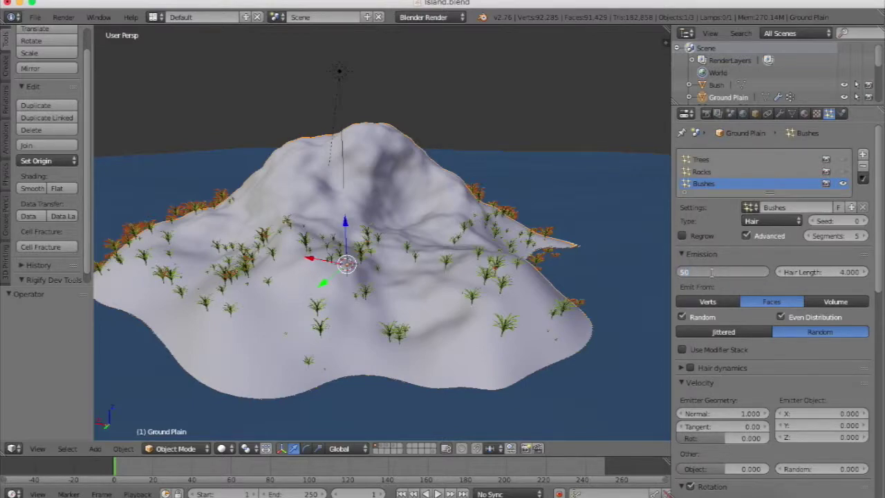
{"action": "type", "text": "550"}
{"action": "key", "text": "Return"}
{"action": "key", "text": "a"}
{"action": "middle_click_drag", "start_coordinate": [414, 241], "coordinate": [442, 304]}
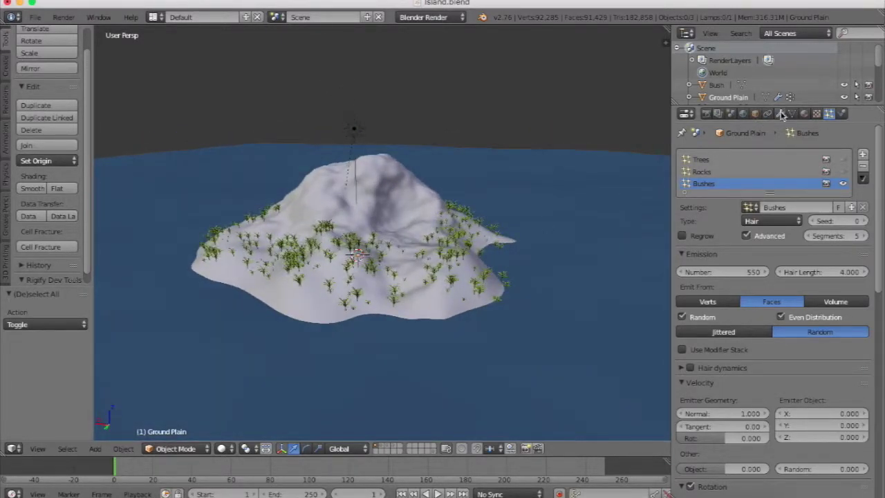
Hide the Ground Plain's ParticleSystem 3 modifier in the viewport and save the file over Island.blend
{"action": "left_click", "coordinate": [780, 114]}
{"action": "left_click", "coordinate": [820, 302]}
{"action": "key", "text": "ctrl+s"}
{"action": "left_click", "coordinate": [519, 217]}
Add a camera to the scene and make it the active camera
{"action": "scroll", "coordinate": [472, 256], "scroll_direction": "down", "scroll_amount": 3}
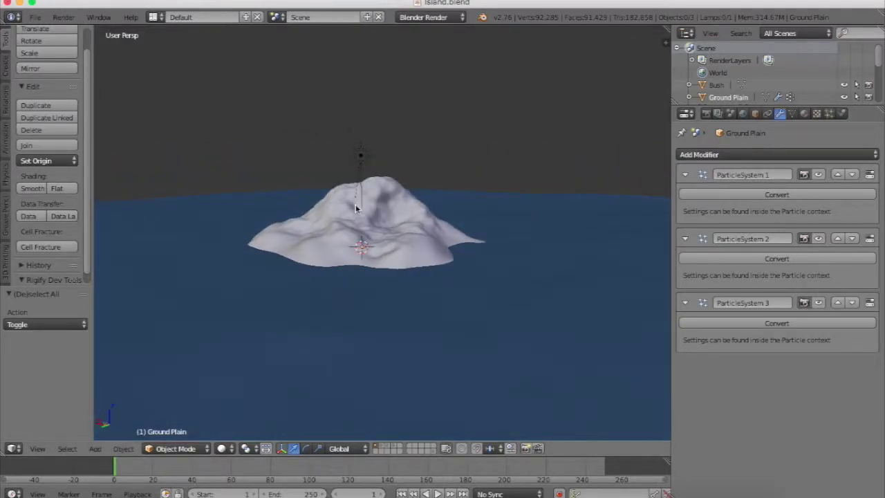
{"action": "key", "text": "shift+a"}
{"action": "left_click", "coordinate": [319, 330]}
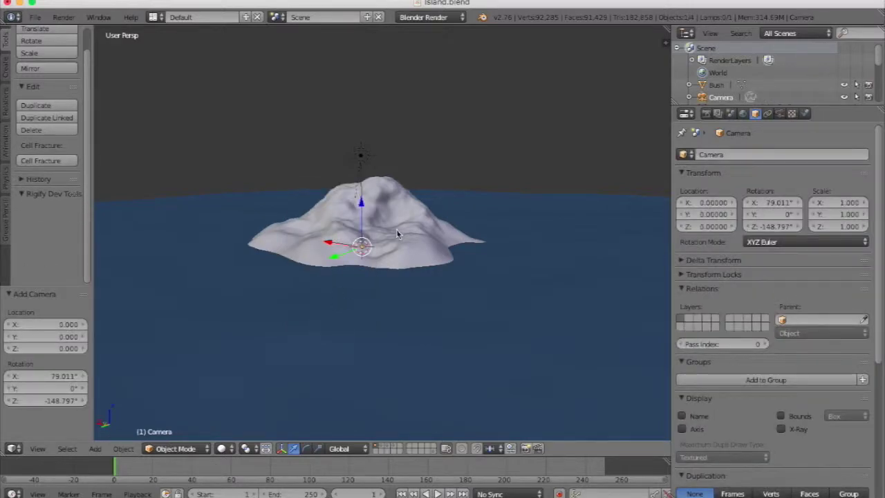
{"action": "key", "text": "ctrl+KP_0"}
{"action": "key", "text": "KP_0"}
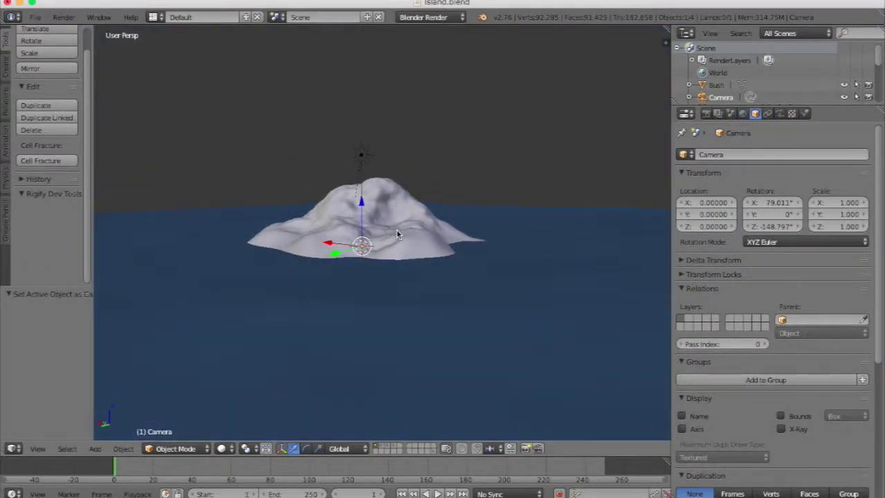
Align the camera to a low view of the island and reframe it with a trackball rotation of about 2.9° and 2.3°
{"action": "scroll", "coordinate": [397, 235], "scroll_direction": "up", "scroll_amount": 3}
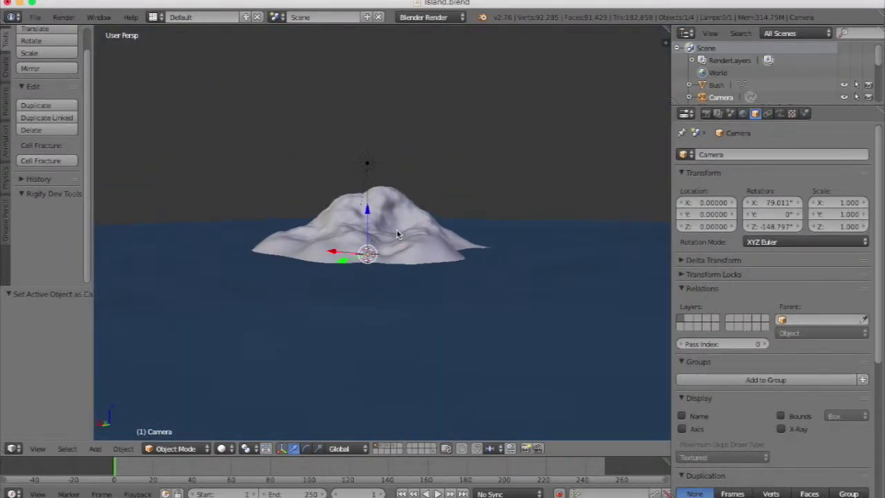
{"action": "key", "text": "ctrl+alt+KP_0"}
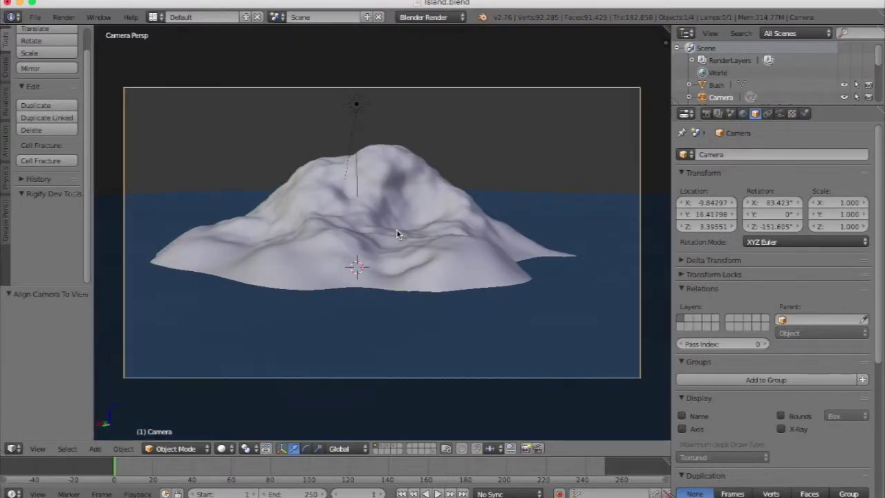
{"action": "key", "text": "r"}
{"action": "key", "text": "r"}
{"action": "left_click", "coordinate": [427, 280]}
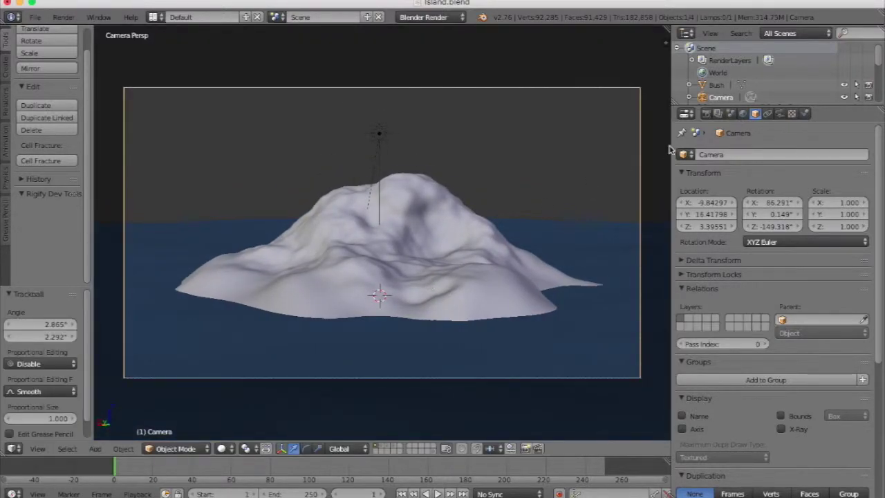
Set the camera's clipping end distance to 250 so the water plane extends farther, and deselect everything
{"action": "left_click", "coordinate": [779, 116]}
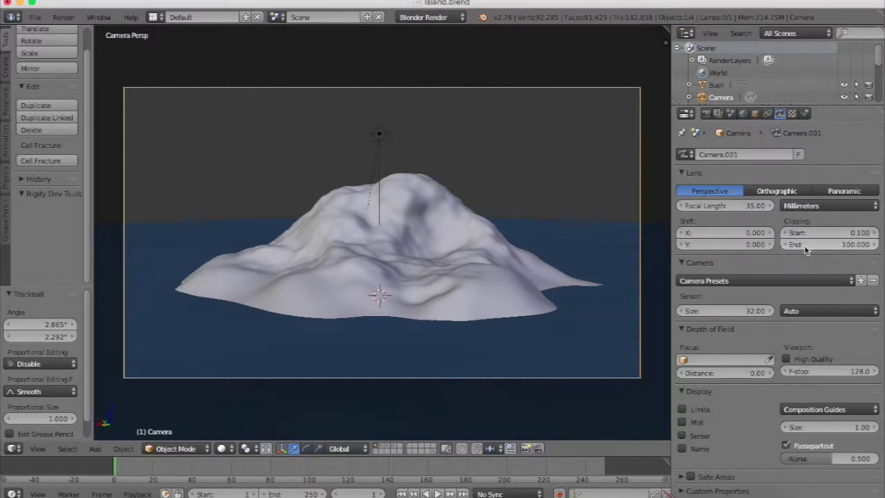
{"action": "right_click", "coordinate": [614, 257]}
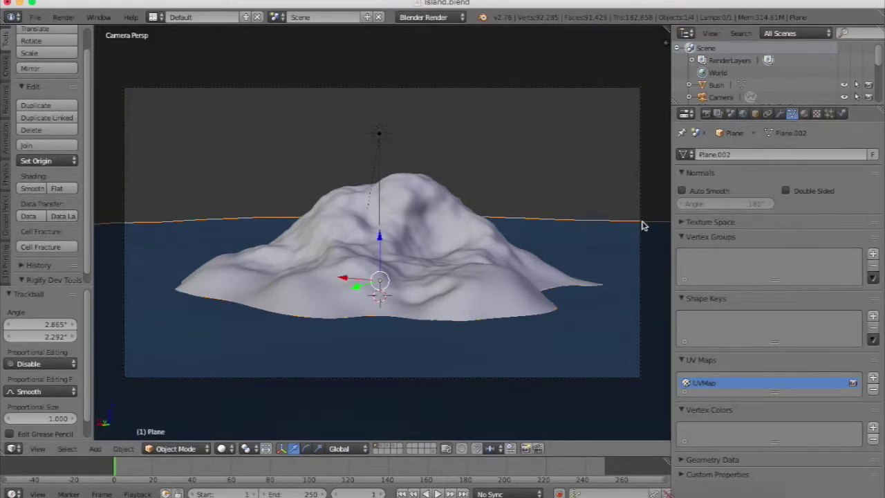
{"action": "right_click", "coordinate": [641, 225]}
{"action": "left_click", "coordinate": [810, 246]}
{"action": "type", "text": "250"}
{"action": "key", "text": "Return"}
{"action": "key", "text": "a"}
Save the file over Island.blend and render a still image from the camera view
{"action": "key", "text": "KP_0"}
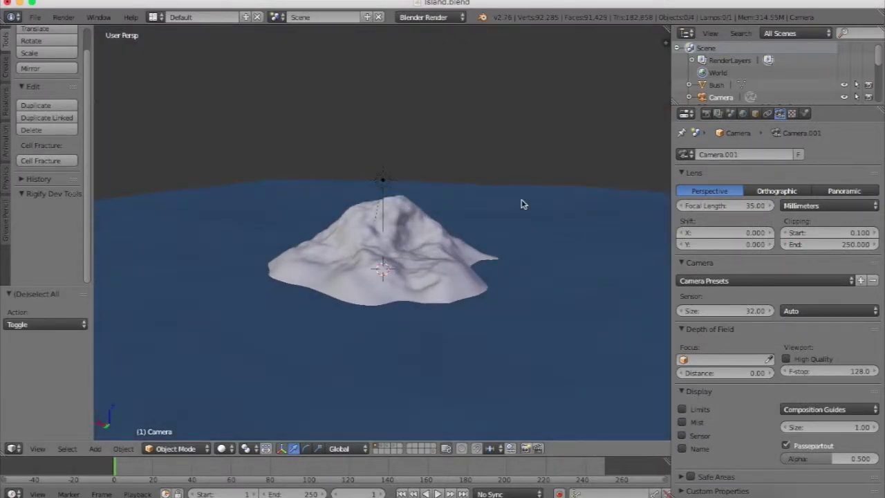
{"action": "middle_click_drag", "start_coordinate": [400, 236], "coordinate": [496, 259]}
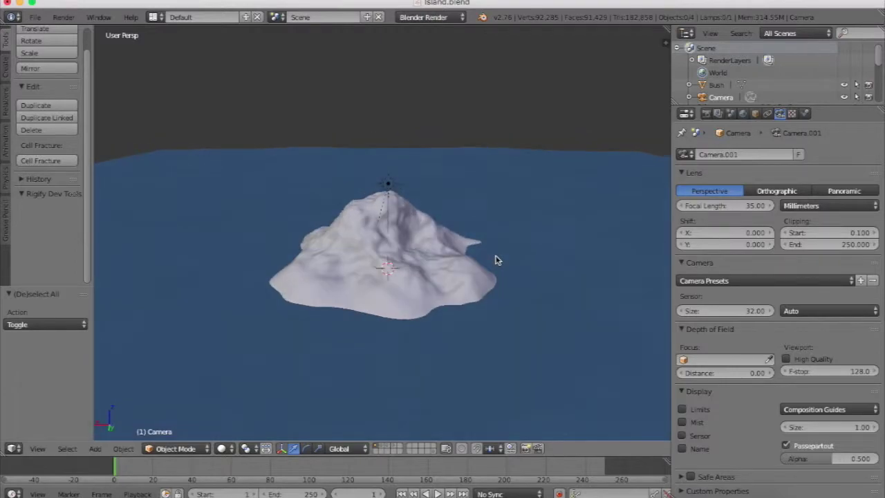
{"action": "key", "text": "KP_0"}
{"action": "key", "text": "ctrl+s"}
{"action": "left_click", "coordinate": [495, 259]}
{"action": "left_click", "coordinate": [63, 17]}
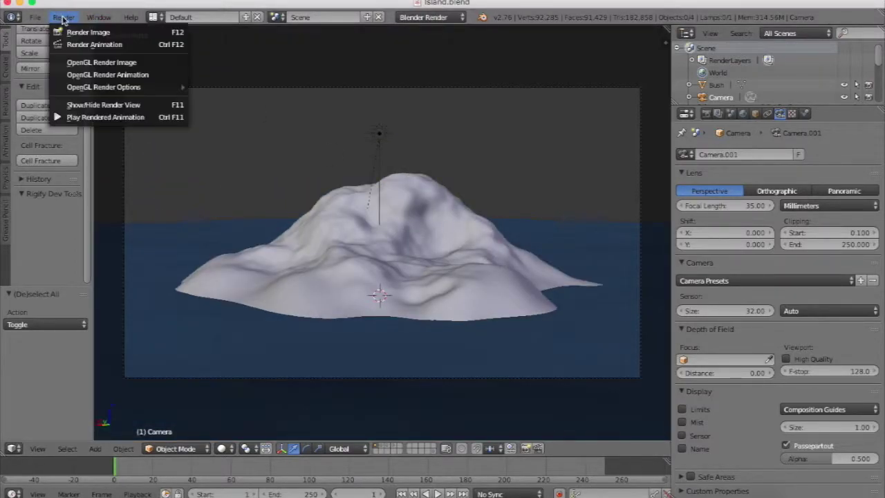
{"action": "left_click", "coordinate": [76, 32]}
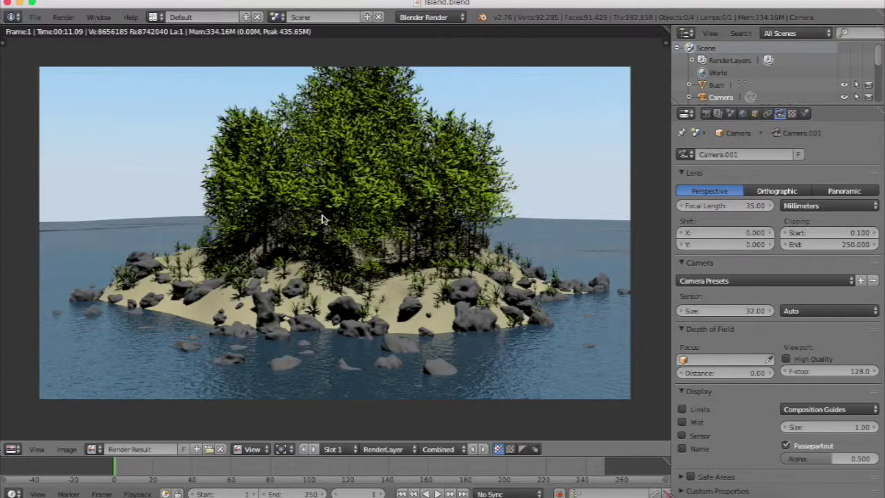
Enable ambient occlusion in the world settings with a factor of 0.30
{"action": "left_click", "coordinate": [742, 113]}
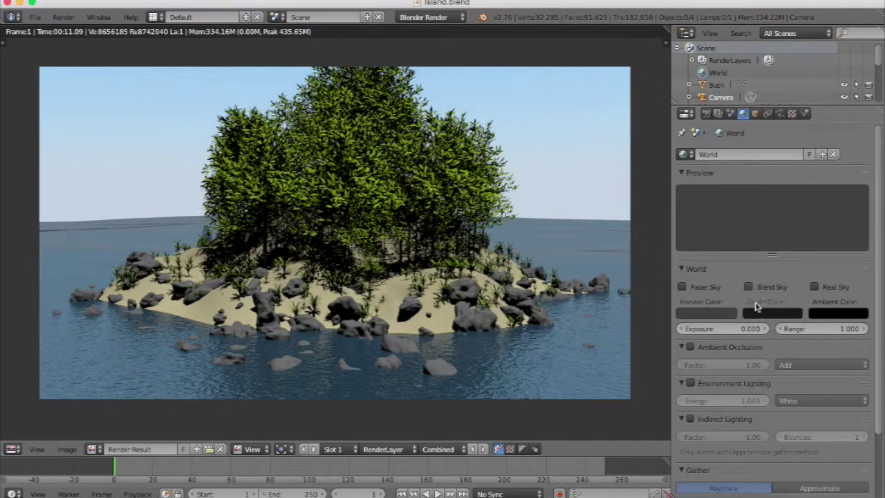
{"action": "left_click", "coordinate": [690, 347]}
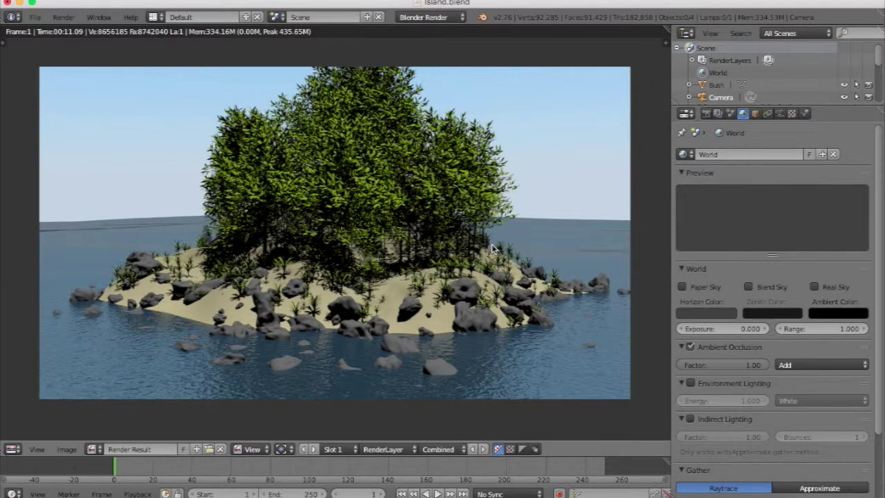
{"action": "left_click", "coordinate": [692, 367]}
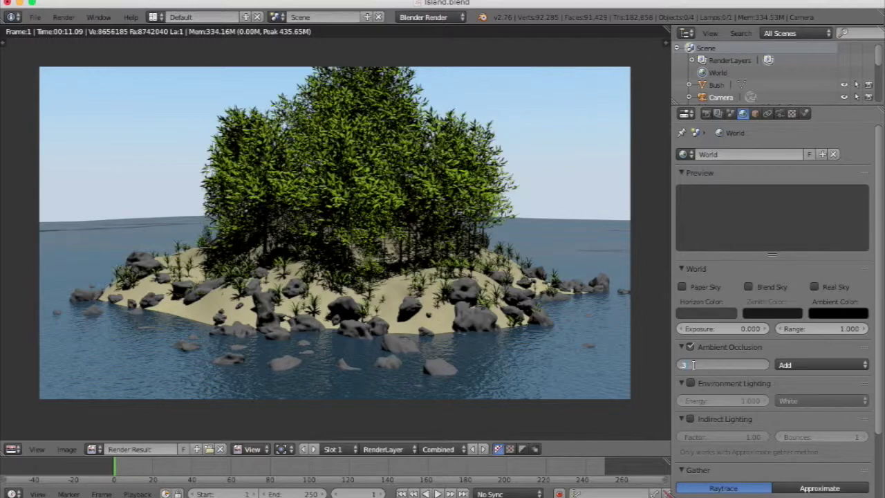
{"action": "type", "text": ".3"}
{"action": "key", "text": "Return"}
Enable world mist with a depth of 80 and a start distance of 8
{"action": "scroll", "coordinate": [693, 365], "scroll_direction": "down", "scroll_amount": 3}
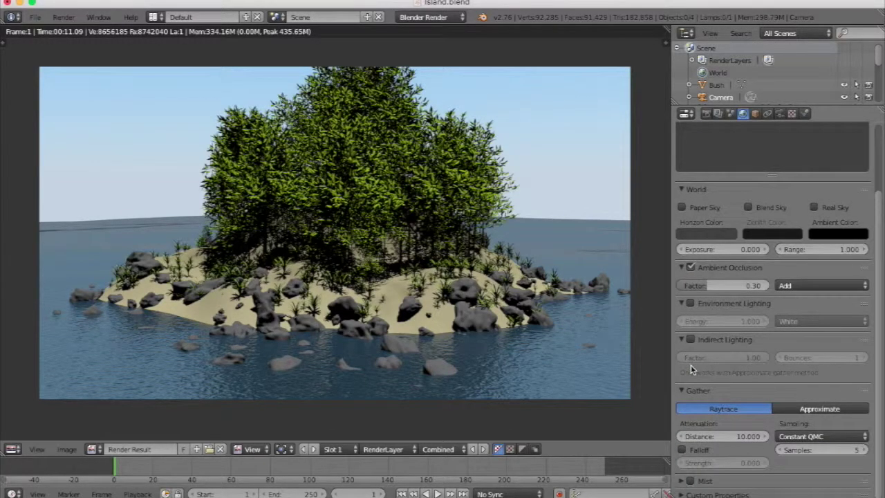
{"action": "left_click", "coordinate": [690, 481]}
{"action": "scroll", "coordinate": [691, 484], "scroll_direction": "down", "scroll_amount": 2}
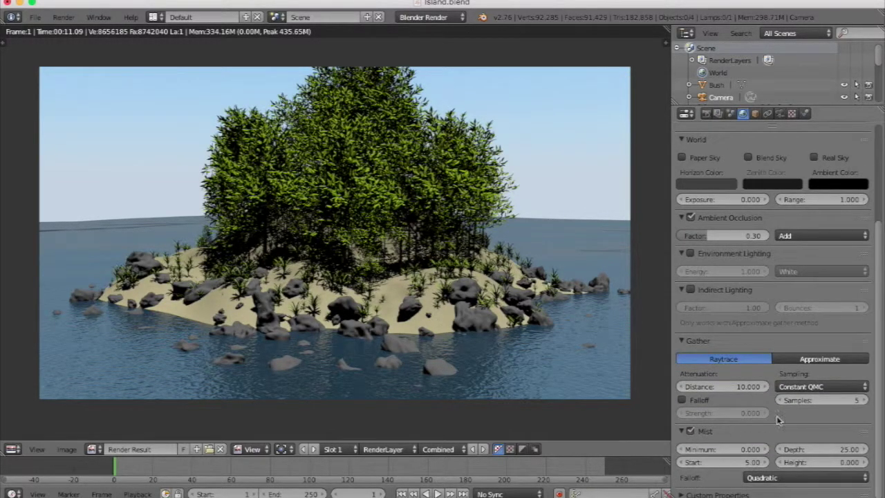
{"action": "left_click", "coordinate": [838, 443]}
{"action": "type", "text": "80"}
{"action": "key", "text": "Return"}
{"action": "left_click", "coordinate": [731, 461]}
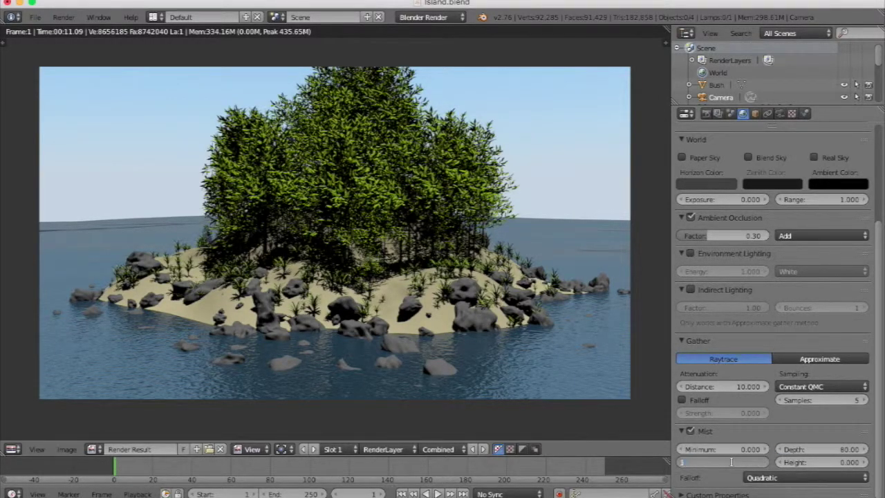
{"action": "type", "text": "8"}
{"action": "key", "text": "Return"}
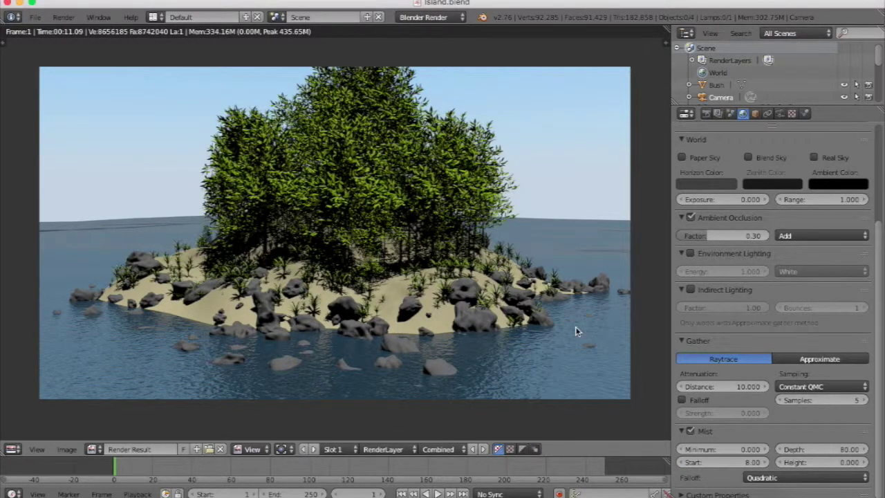
{"action": "scroll", "coordinate": [744, 219], "scroll_direction": "up", "scroll_amount": 5}
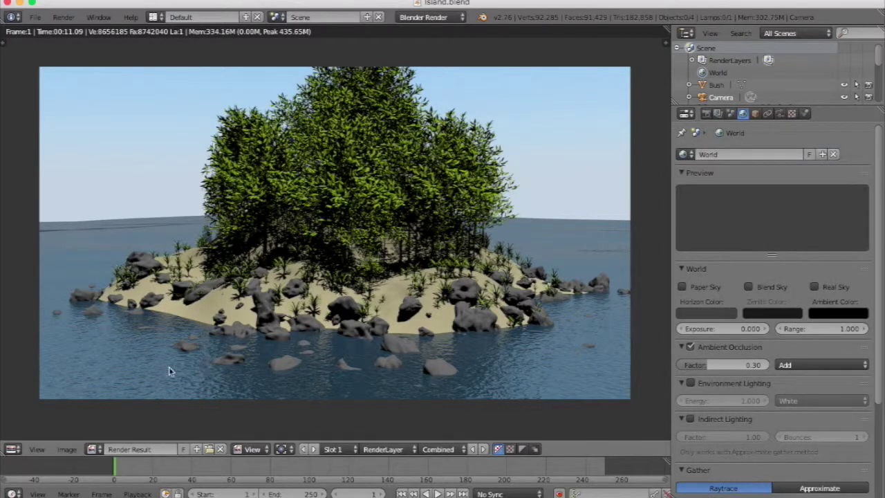
Return to the 3D view and rotate the Sun lamp about -12.3°, followed by a trackball rotation of about 8.0° and 14.3°
{"action": "left_click", "coordinate": [11, 449]}
{"action": "left_click", "coordinate": [21, 438]}
{"action": "left_click", "coordinate": [386, 134]}
{"action": "key", "text": "r"}
{"action": "left_click", "coordinate": [449, 135]}
{"action": "key", "text": "r"}
{"action": "key", "text": "r"}
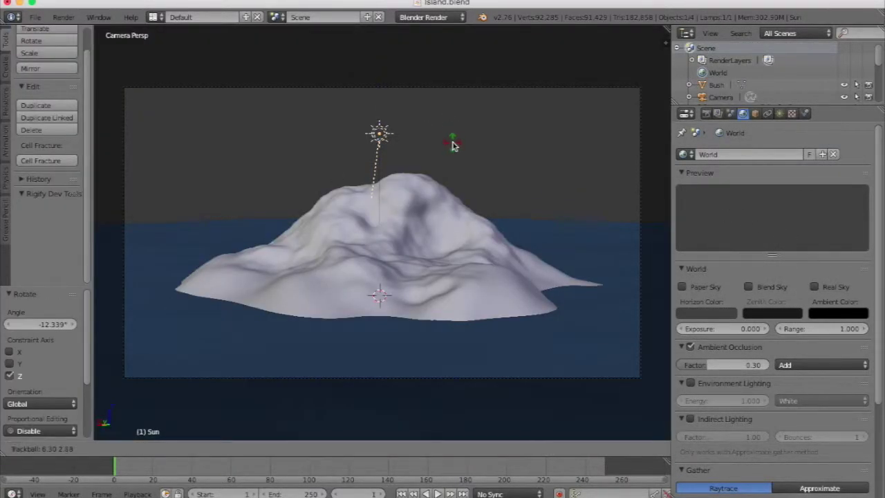
{"action": "left_click", "coordinate": [461, 146]}
Preview the new sunlight in rendered shading, deselect everything and render the image again
{"action": "key", "text": "shift+z"}
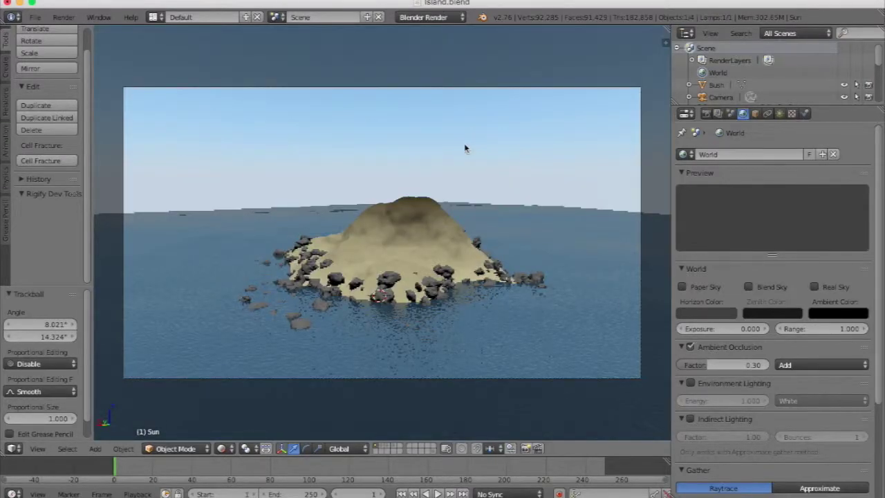
{"action": "key", "text": "shift+z"}
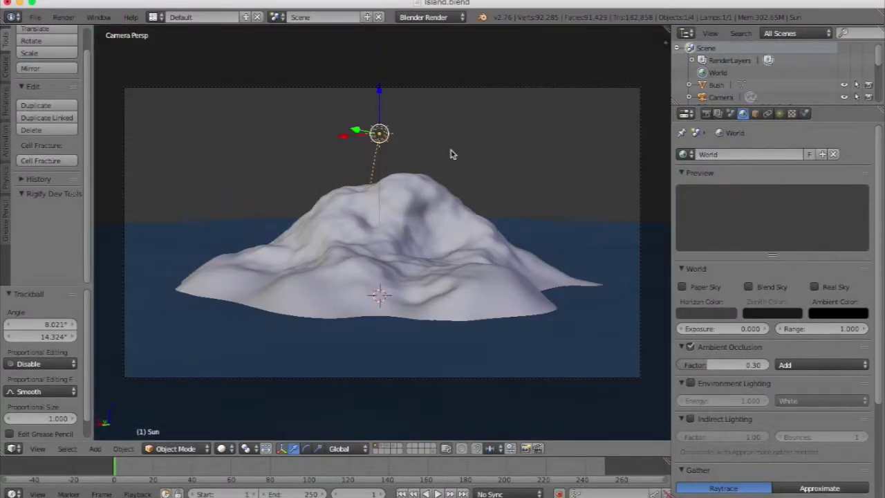
{"action": "key", "text": "a"}
{"action": "left_click", "coordinate": [63, 17]}
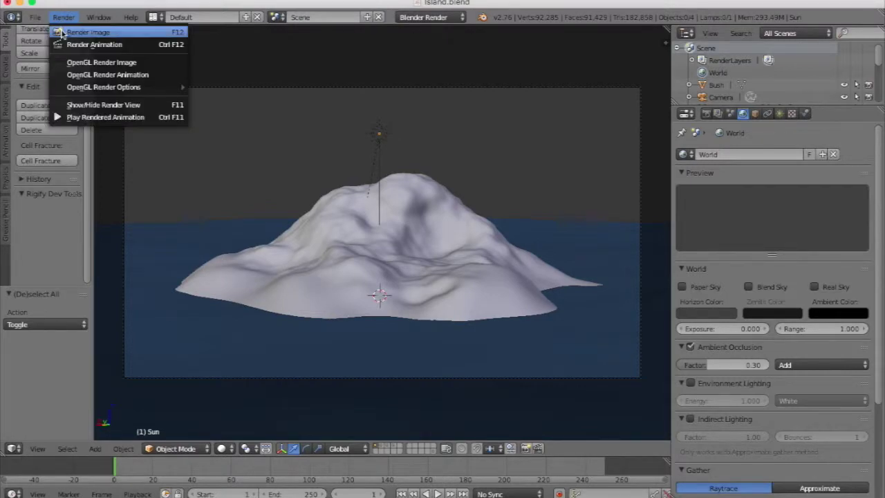
{"action": "left_click", "coordinate": [62, 32]}
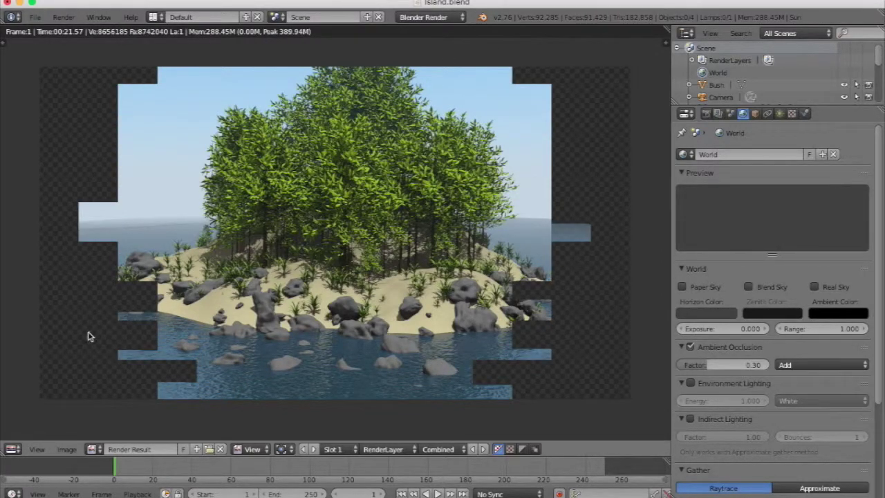
Return to the 3D view and show the Ground Plain's ParticleSystem 1 trees in the viewport
{"action": "left_click", "coordinate": [12, 449]}
{"action": "left_click", "coordinate": [32, 436]}
{"action": "mouse_move", "coordinate": [324, 249]}
{"action": "middle_mouse_down"}
{"action": "mouse_move", "coordinate": [309, 237]}
{"action": "mouse_move", "coordinate": [318, 238]}
{"action": "middle_mouse_up"}
{"action": "left_click", "coordinate": [779, 113]}
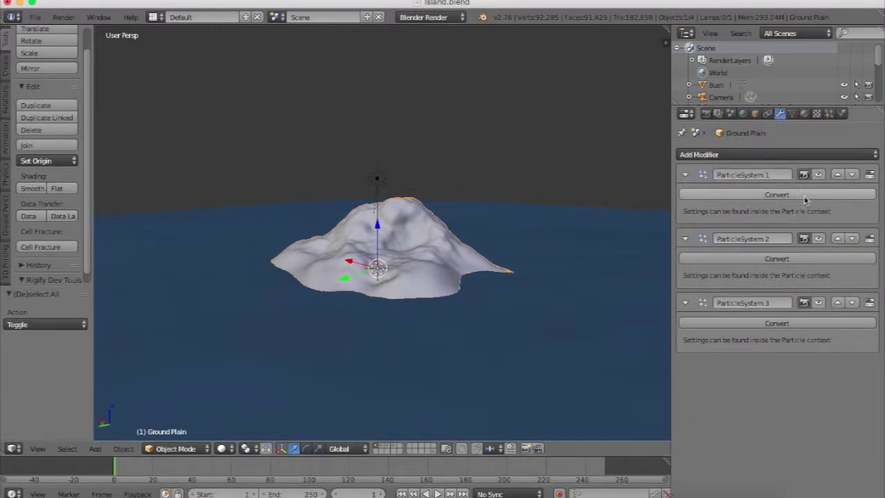
{"action": "left_click", "coordinate": [818, 238]}
{"action": "left_click", "coordinate": [818, 239]}
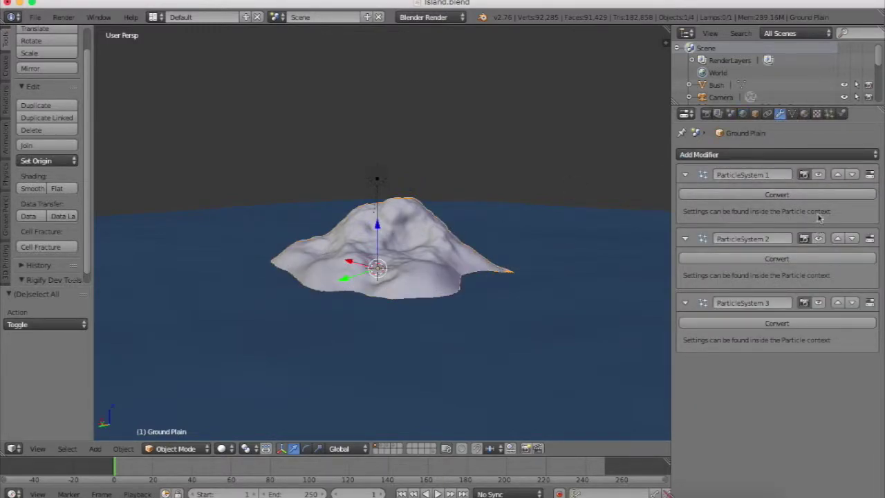
{"action": "left_click", "coordinate": [818, 174]}
{"action": "scroll", "coordinate": [493, 184], "scroll_direction": "down", "scroll_amount": 5}
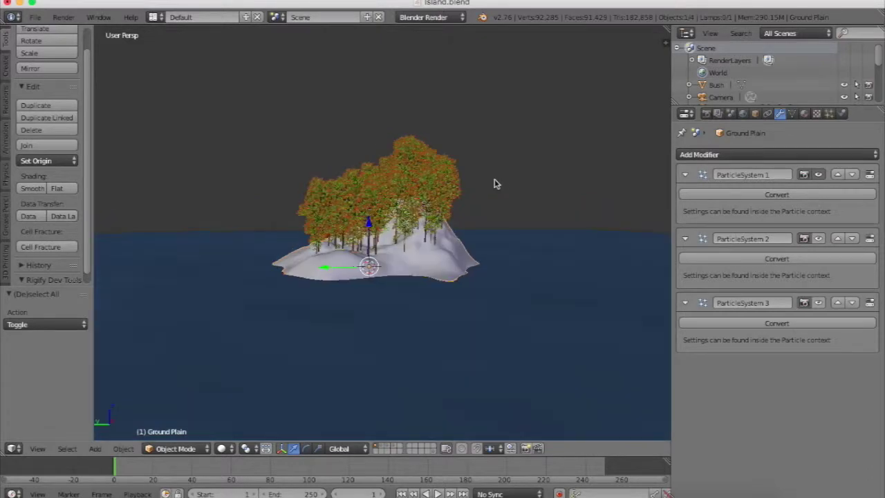
{"action": "scroll", "coordinate": [546, 192], "scroll_direction": "up", "scroll_amount": 2}
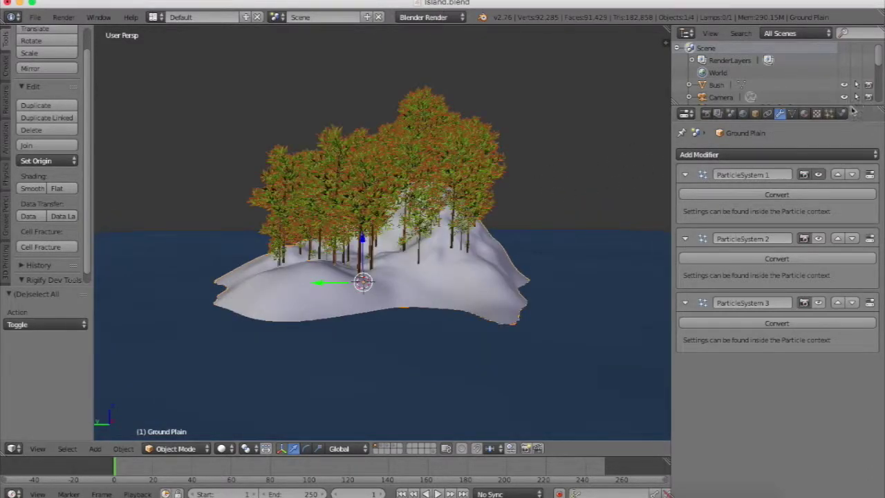
Reduce the Trees particle size to 0.025, deselect everything and inspect the trees around the island
{"action": "left_click", "coordinate": [828, 114]}
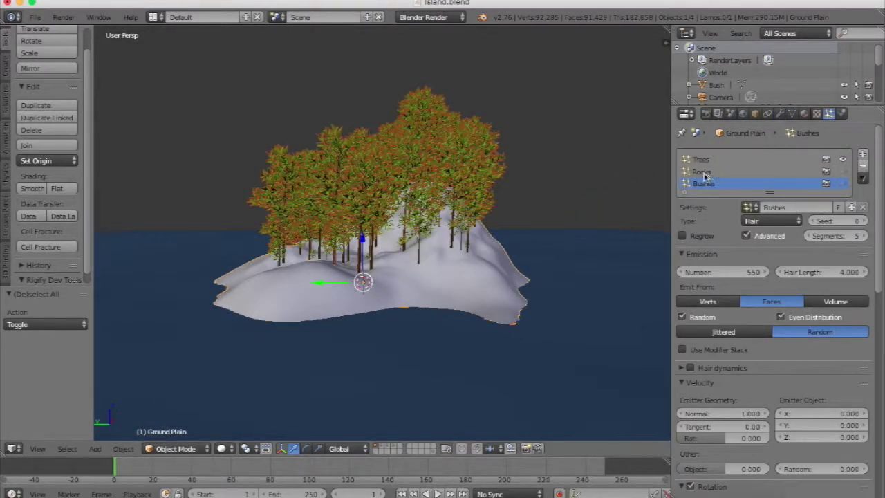
{"action": "scroll", "coordinate": [805, 320], "scroll_direction": "down", "scroll_amount": 5}
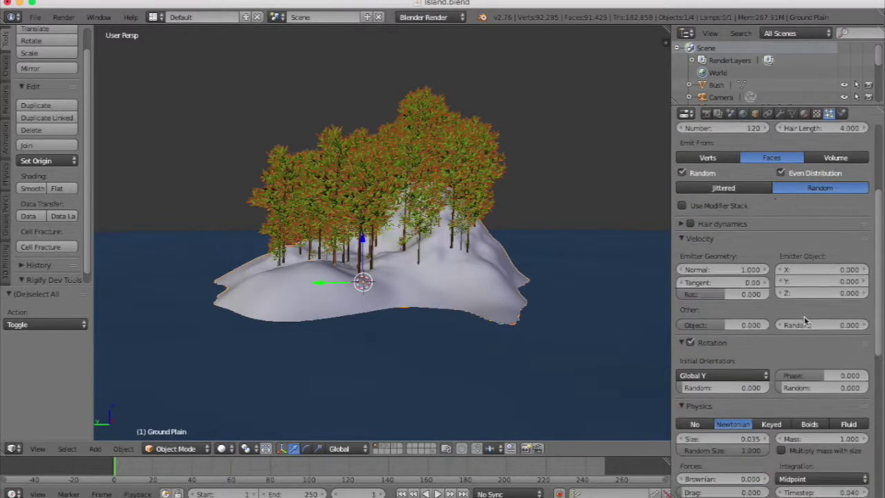
{"action": "left_click", "coordinate": [734, 441]}
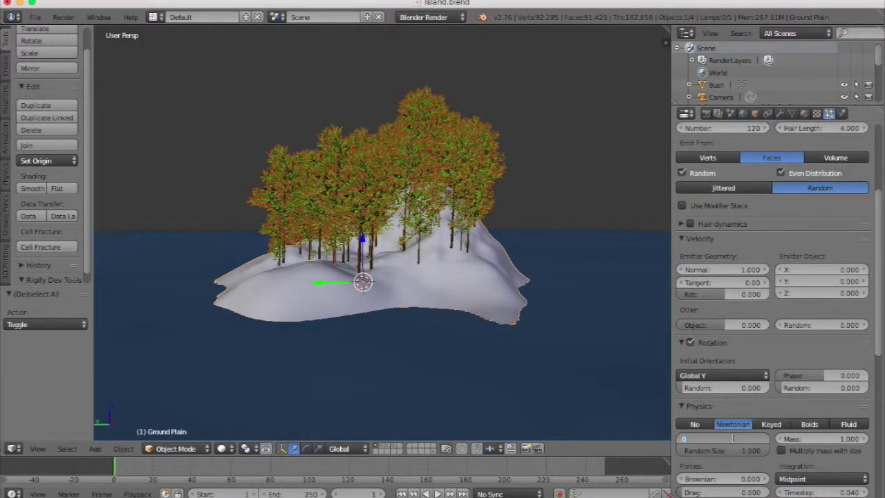
{"action": "type", "text": ".025"}
{"action": "key", "text": "Return"}
{"action": "key", "text": "a"}
{"action": "scroll", "coordinate": [339, 310], "scroll_direction": "left", "scroll_amount": 10}
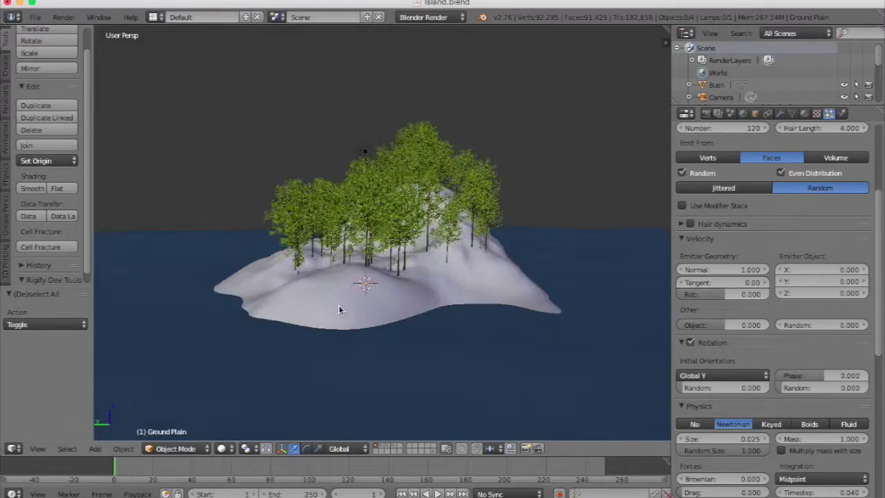
{"action": "scroll", "coordinate": [339, 310], "scroll_direction": "left", "scroll_amount": 10}
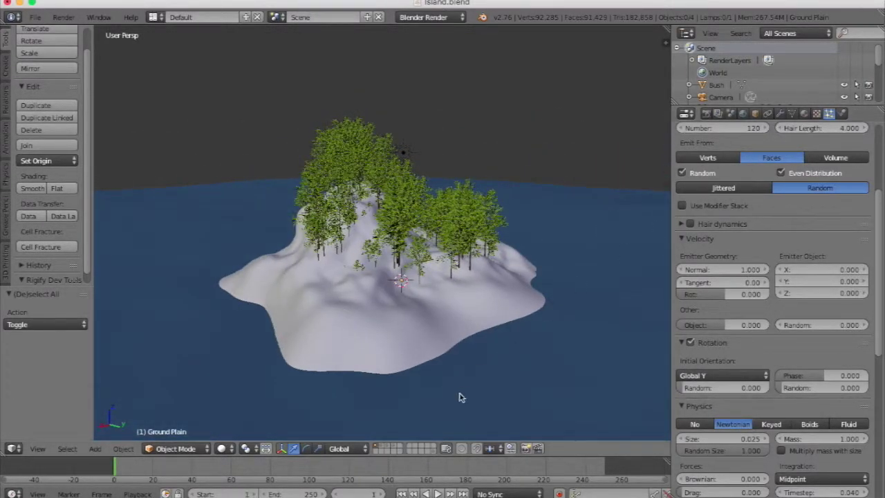
Darken the diffuse color of the source tree's Leaves material to about R 0.150, G 0.395, B 0.010
{"action": "left_click", "coordinate": [386, 448]}
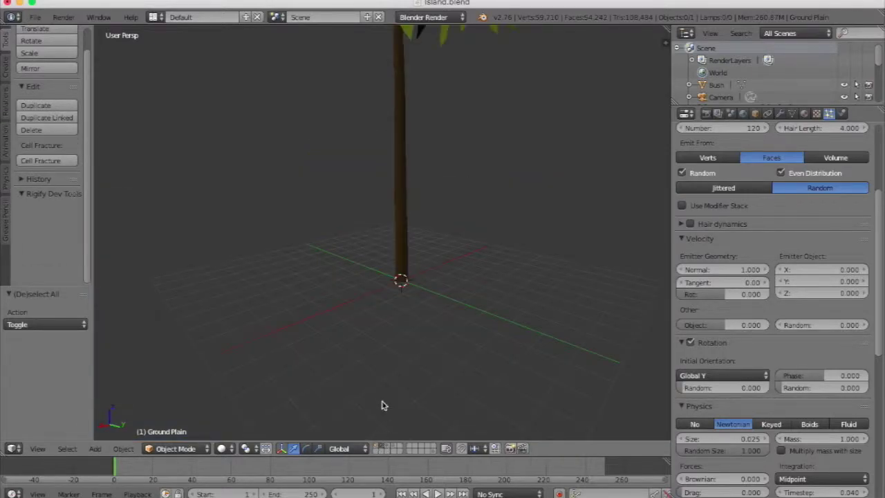
{"action": "right_click", "coordinate": [398, 243]}
{"action": "key", "text": "KP_Decimal"}
{"action": "left_click", "coordinate": [803, 114]}
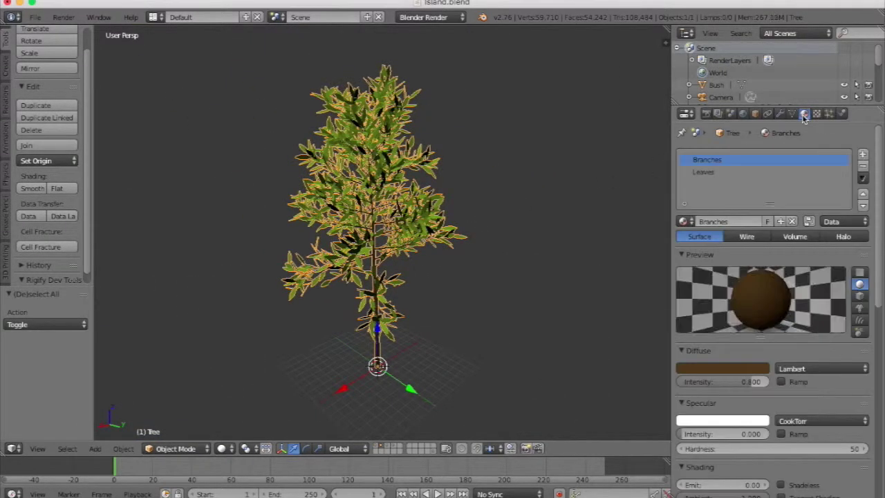
{"action": "left_click", "coordinate": [703, 172]}
{"action": "left_click", "coordinate": [693, 368]}
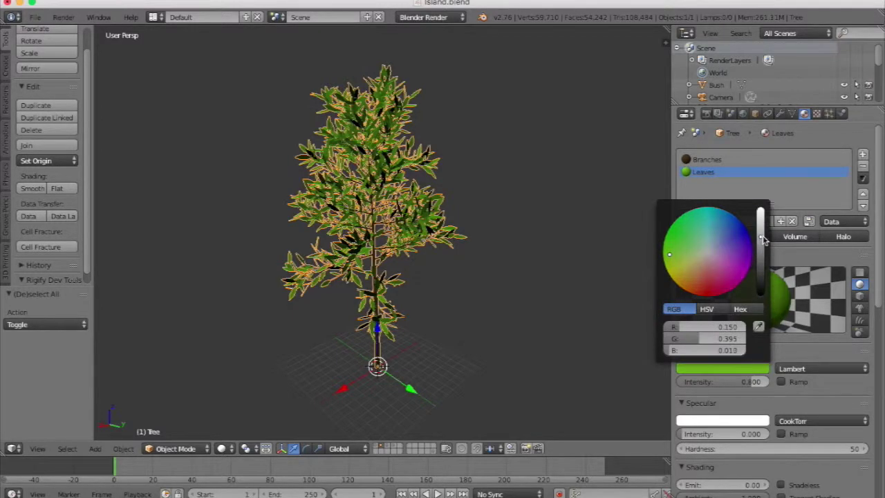
Darken the source bush's diffuse green and return to the island layer in camera view
{"action": "left_click", "coordinate": [391, 448]}
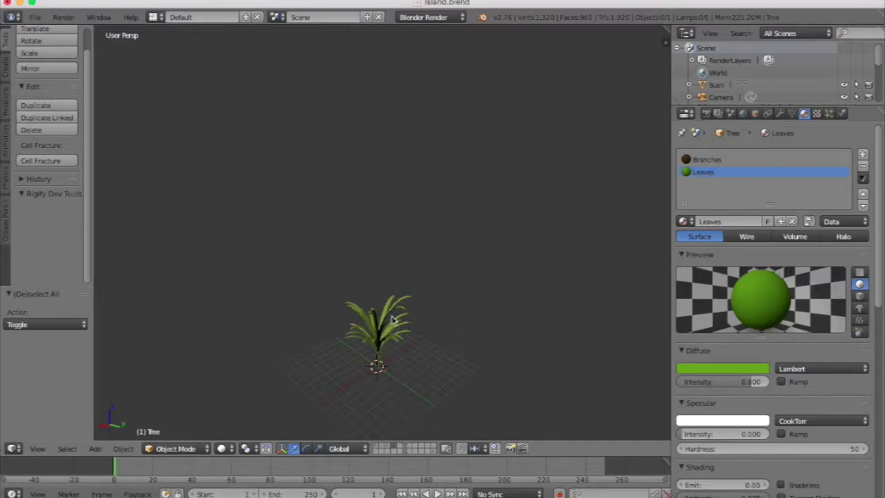
{"action": "right_click", "coordinate": [394, 319]}
{"action": "left_click", "coordinate": [695, 340]}
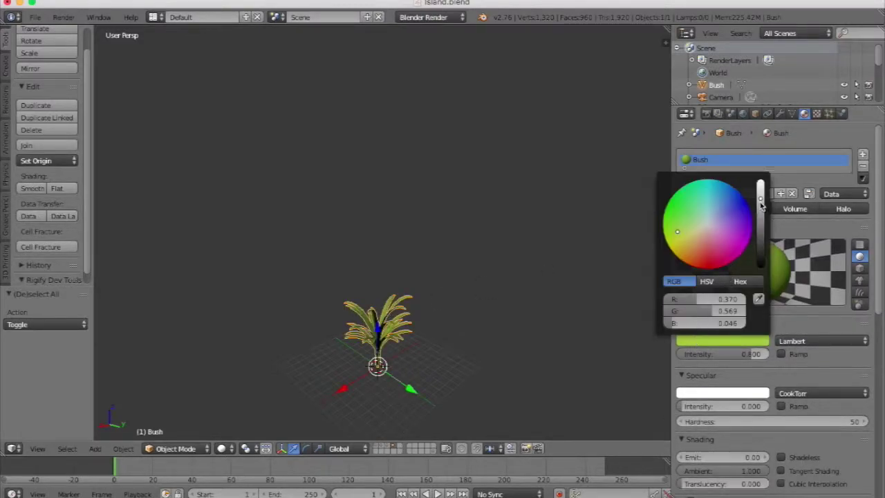
{"action": "key", "text": "a"}
{"action": "left_click", "coordinate": [379, 446]}
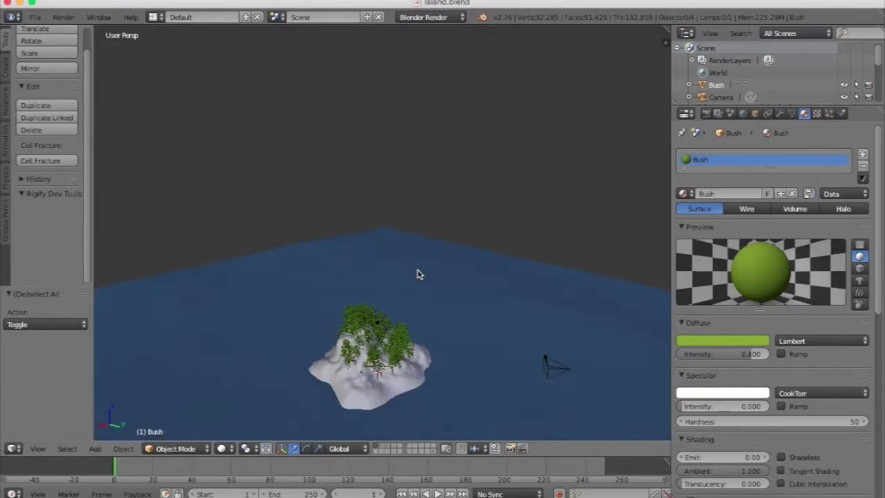
{"action": "key", "text": "KP_0"}
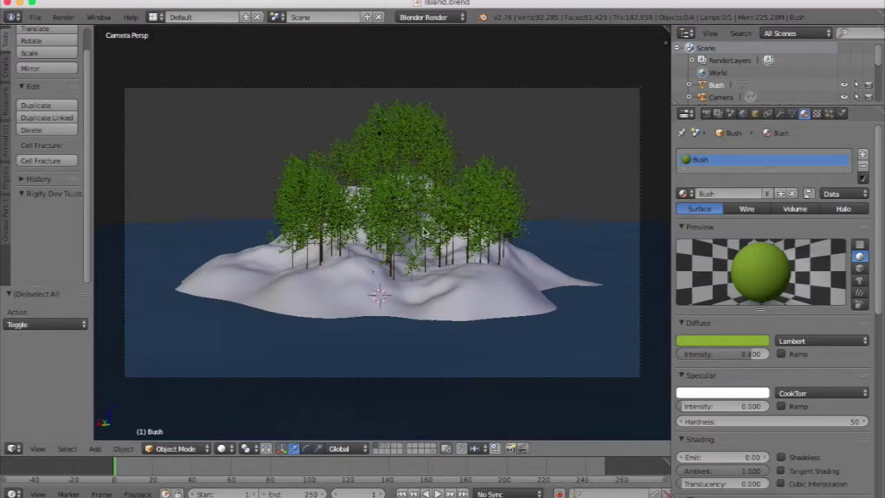
Hide the Ground Plain's ParticleSystem 1 trees in the viewport and deselect everything
{"action": "left_click", "coordinate": [743, 113]}
{"action": "scroll", "coordinate": [751, 294], "scroll_direction": "down", "scroll_amount": 5}
{"action": "right_click", "coordinate": [444, 242]}
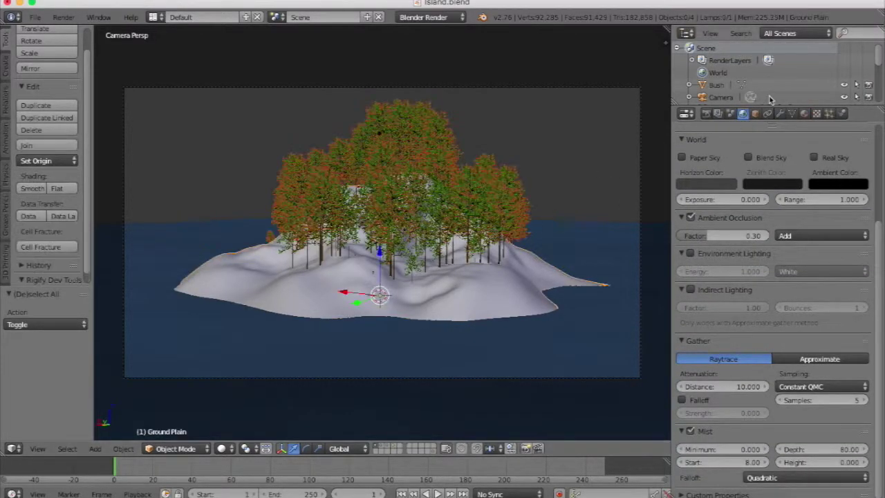
{"action": "left_click", "coordinate": [780, 113]}
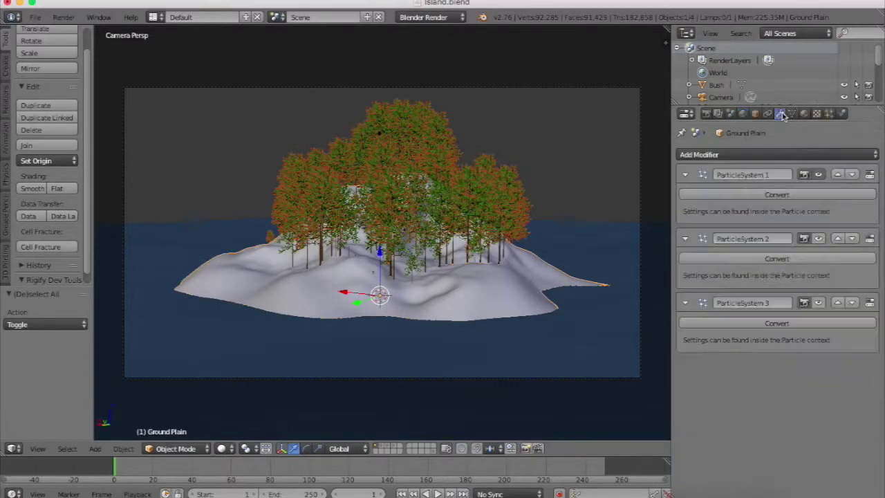
{"action": "left_click", "coordinate": [819, 176]}
{"action": "key", "text": "a"}
{"action": "middle_click_drag", "start_coordinate": [417, 204], "coordinate": [418, 211]}
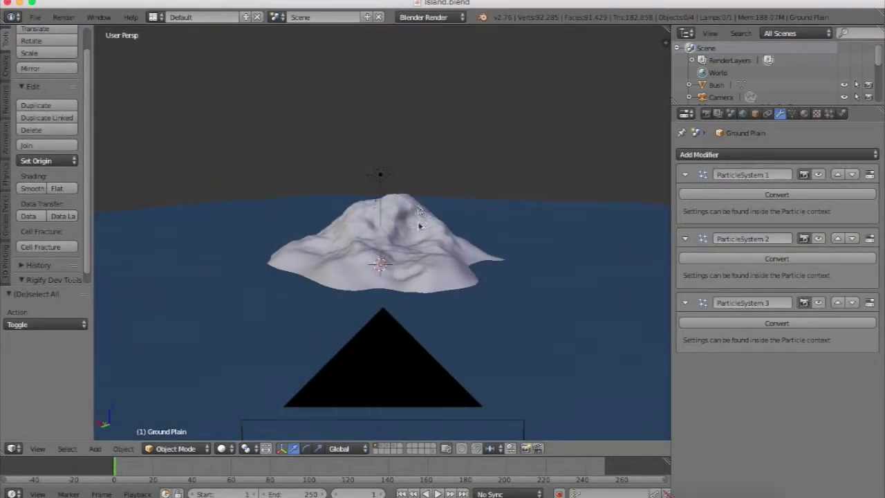
Switch to an empty layer and add a plane at the origin
{"action": "left_click", "coordinate": [399, 448]}
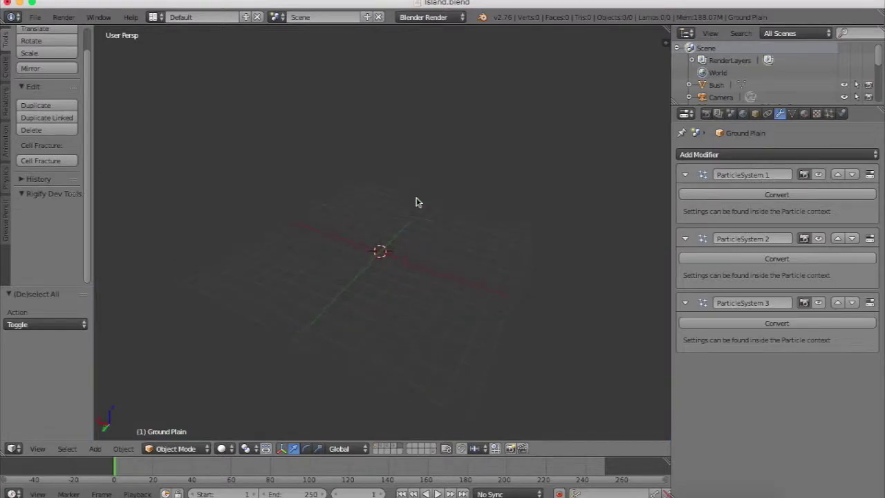
{"action": "key", "text": "shift+a"}
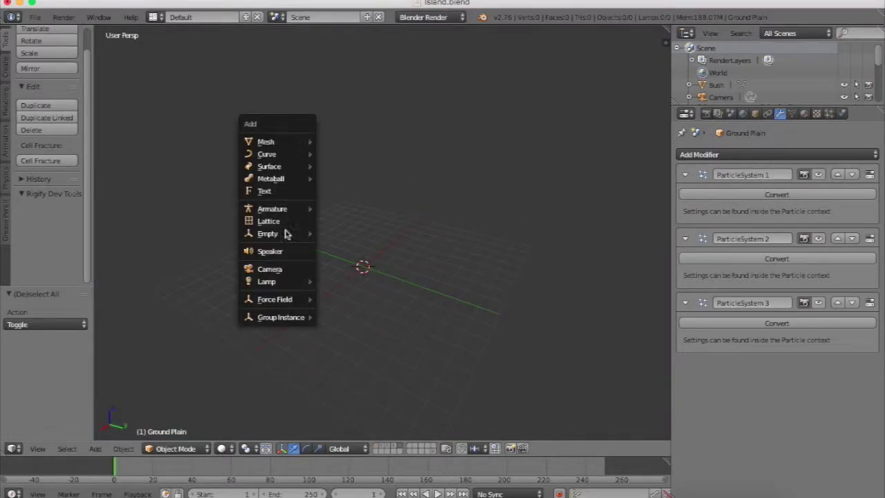
{"action": "mouse_move", "coordinate": [274, 143]}
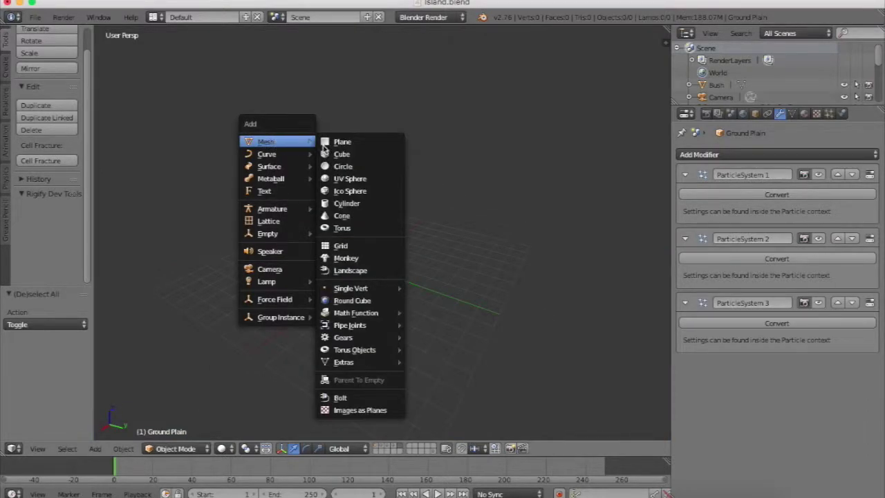
{"action": "left_click", "coordinate": [341, 141]}
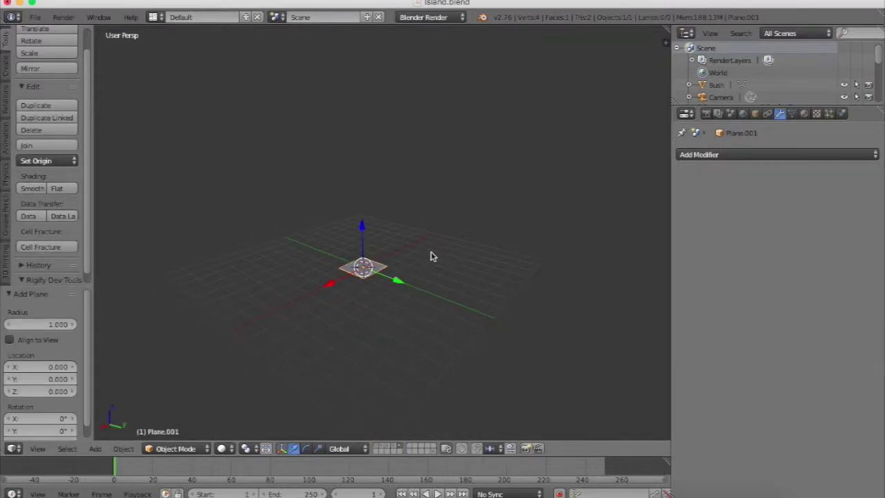
Raise the plane's mesh 1 unit along Z in Edit Mode, leaving its origin in place
{"action": "scroll", "coordinate": [431, 261], "scroll_direction": "up", "scroll_amount": 3}
{"action": "key", "text": "Tab"}
{"action": "key", "text": "g"}
{"action": "key", "text": "z"}
{"action": "key", "text": "1"}
{"action": "key", "text": "Return"}
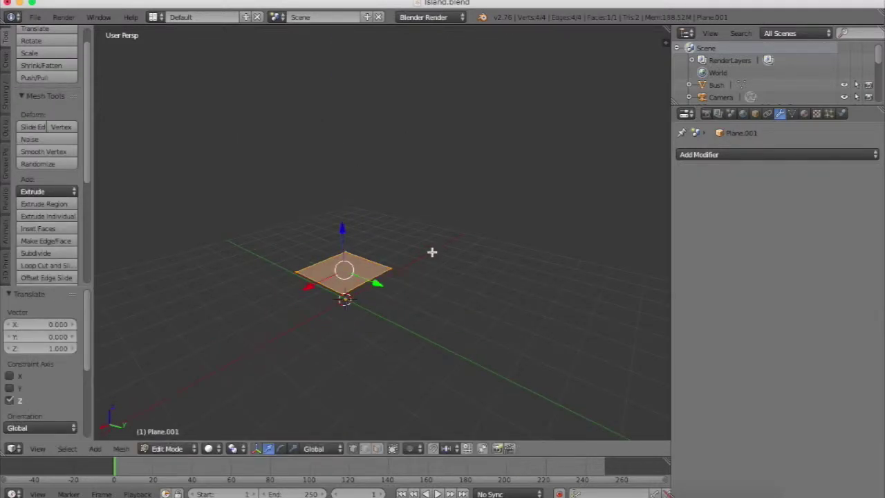
Rotate the plane's mesh 90° about X so it stands upright on its origin
{"action": "key", "text": "r"}
{"action": "key", "text": "x"}
{"action": "key", "text": "9"}
{"action": "key", "text": "0"}
{"action": "key", "text": "Return"}
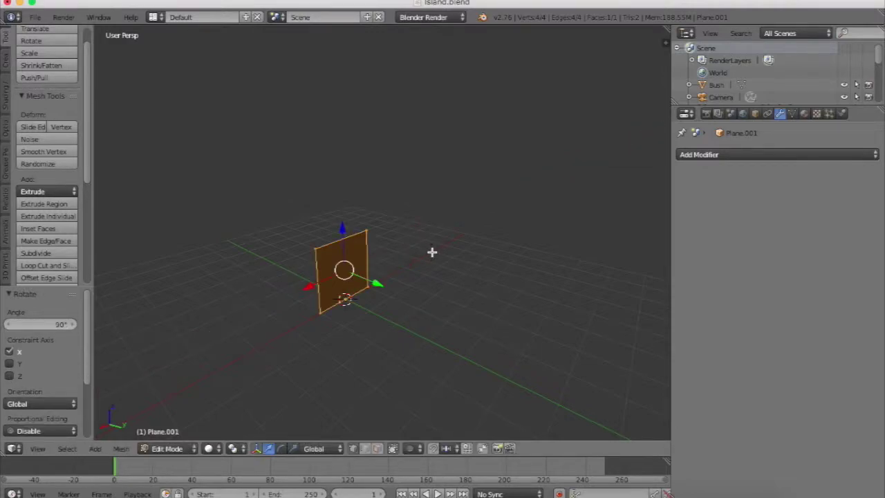
Scale the upright plane to 0.2 along X in Object Mode and resume editing its mesh
{"action": "key", "text": "Tab"}
{"action": "key", "text": "s"}
{"action": "key", "text": "x"}
{"action": "key", "text": "period"}
{"action": "key", "text": "2"}
{"action": "key", "text": "Return"}
{"action": "key", "text": "Tab"}
{"action": "scroll", "coordinate": [432, 252], "scroll_direction": "right", "scroll_amount": 5}
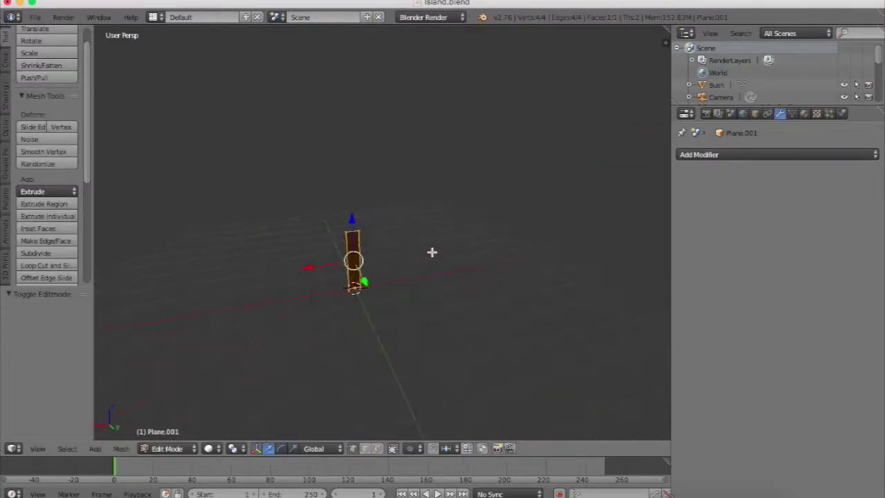
Extrude the strip's top edge three times in right view, curving toward negative Y with offsets of about -0.15, -0.43 and -1.13
{"action": "right_click", "coordinate": [375, 237]}
{"action": "key", "text": "KP_3"}
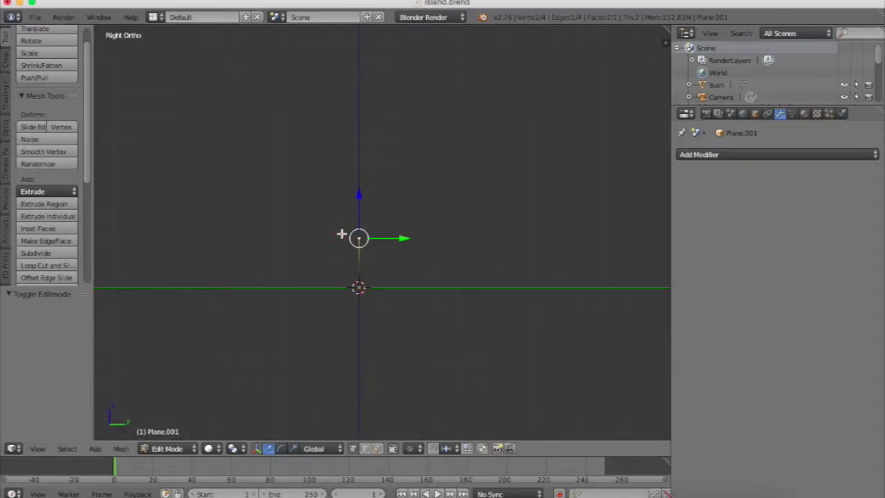
{"action": "key", "text": "e"}
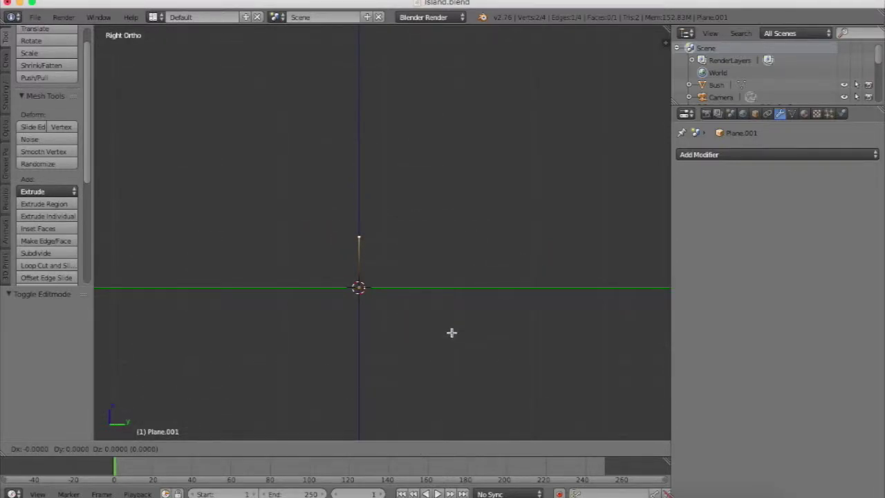
{"action": "left_click", "coordinate": [448, 276]}
{"action": "key", "text": "e"}
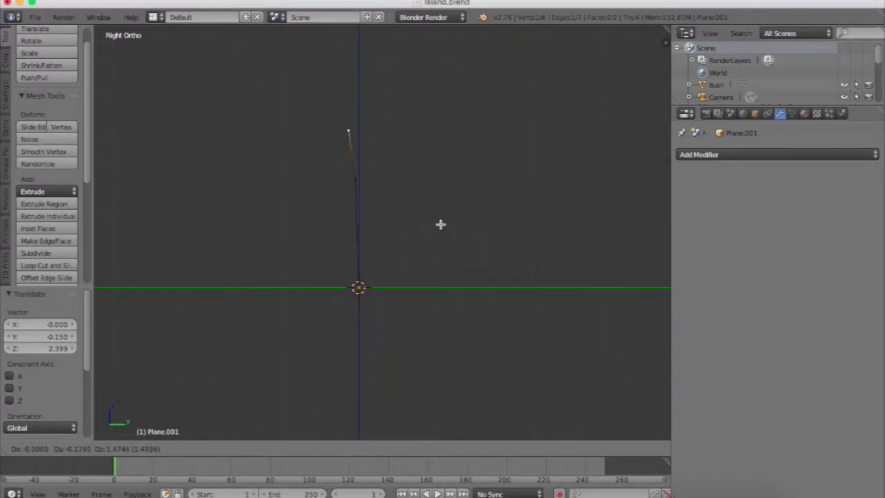
{"action": "left_click", "coordinate": [437, 218]}
{"action": "key", "text": "e"}
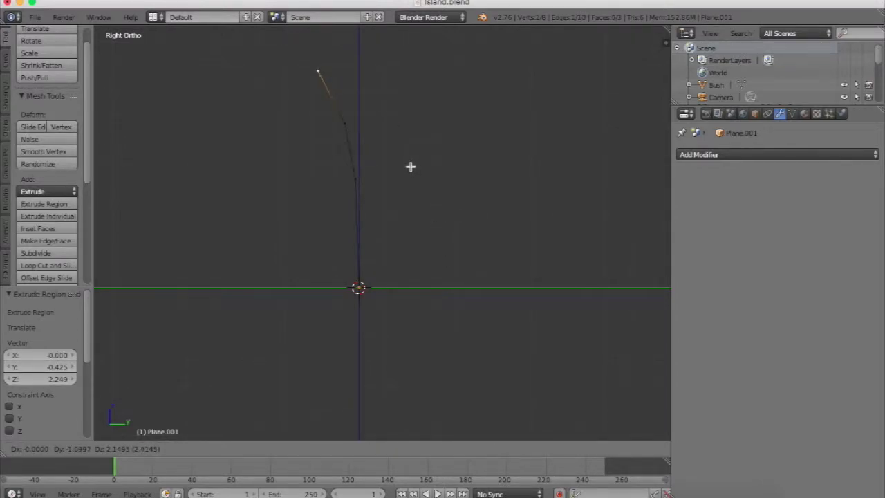
{"action": "left_click", "coordinate": [409, 164]}
{"action": "scroll", "coordinate": [410, 164], "scroll_direction": "left", "scroll_amount": 10}
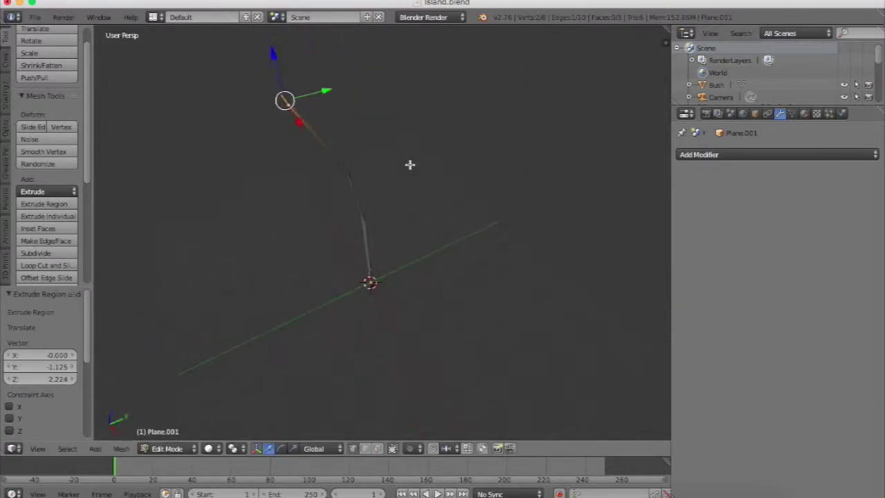
Scale the blade's top edge to about 0.25 along X, shrink it further into a pointed tip, and leave Edit Mode
{"action": "scroll", "coordinate": [410, 165], "scroll_direction": "down", "scroll_amount": 5}
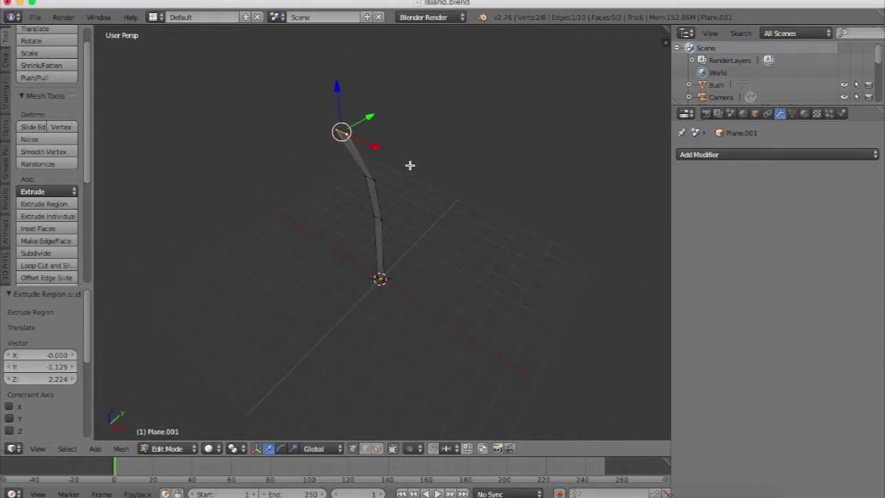
{"action": "key", "text": "s"}
{"action": "key", "text": "x"}
{"action": "left_click", "coordinate": [393, 154]}
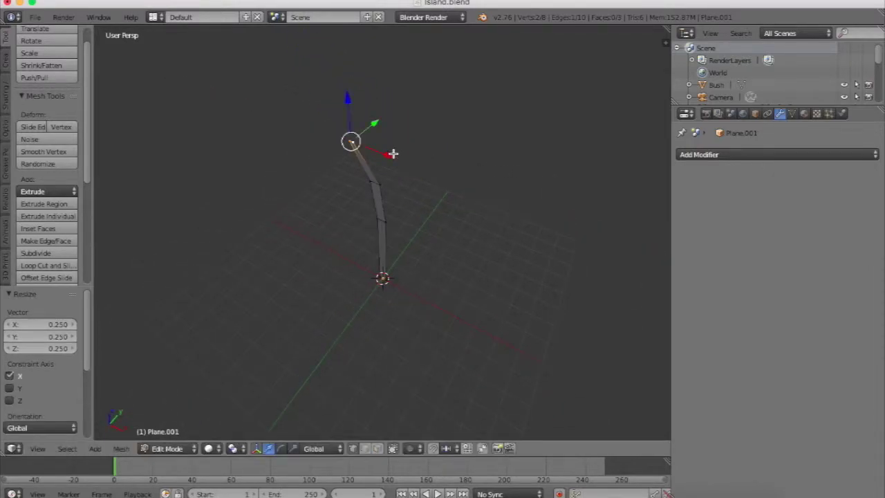
{"action": "scroll", "coordinate": [393, 154], "scroll_direction": "up", "scroll_amount": 5}
{"action": "key", "text": "s"}
{"action": "left_click", "coordinate": [490, 148]}
{"action": "scroll", "coordinate": [490, 148], "scroll_direction": "left", "scroll_amount": 10}
{"action": "key", "text": "Tab"}
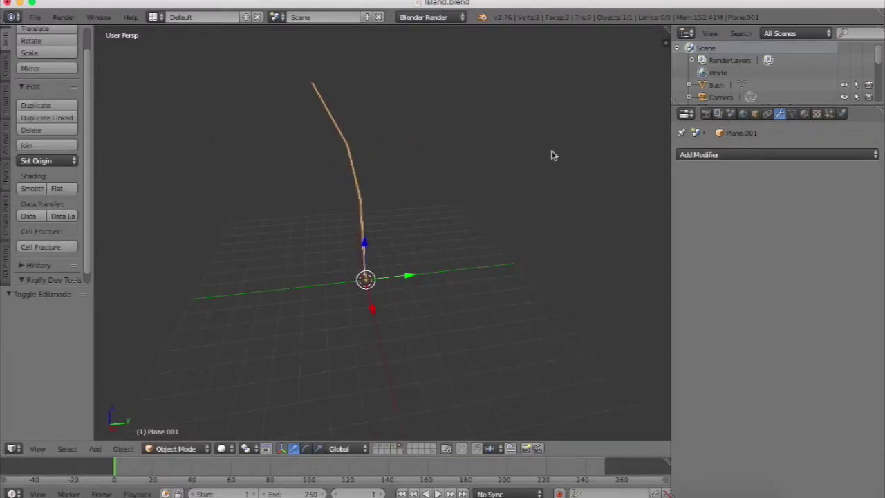
Add a Subdivision Surface modifier to the blade
{"action": "left_click", "coordinate": [719, 155]}
{"action": "left_click", "coordinate": [650, 354]}
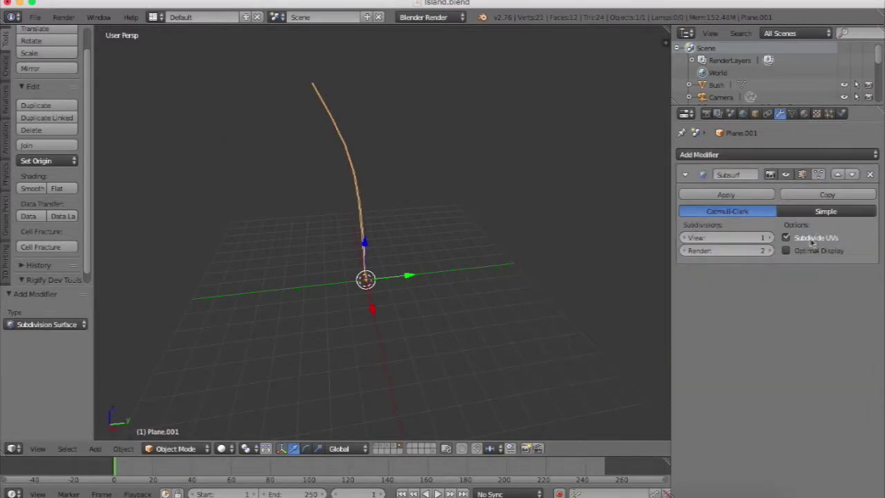
{"action": "scroll", "coordinate": [628, 219], "scroll_direction": "left", "scroll_amount": 8}
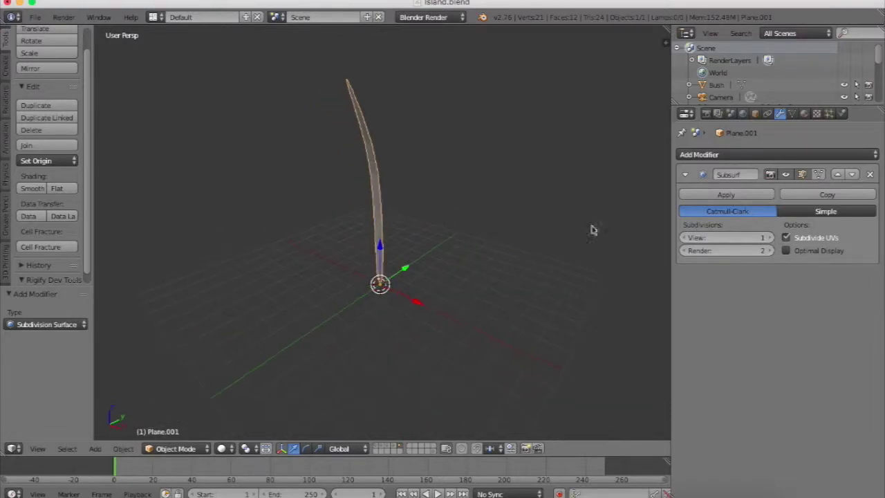
Add one loop cut to the blade's lowest segment and slide it to the base
{"action": "key", "text": "Tab"}
{"action": "key", "text": "e"}
{"action": "left_click", "coordinate": [378, 236]}
{"action": "key", "text": "Tab"}
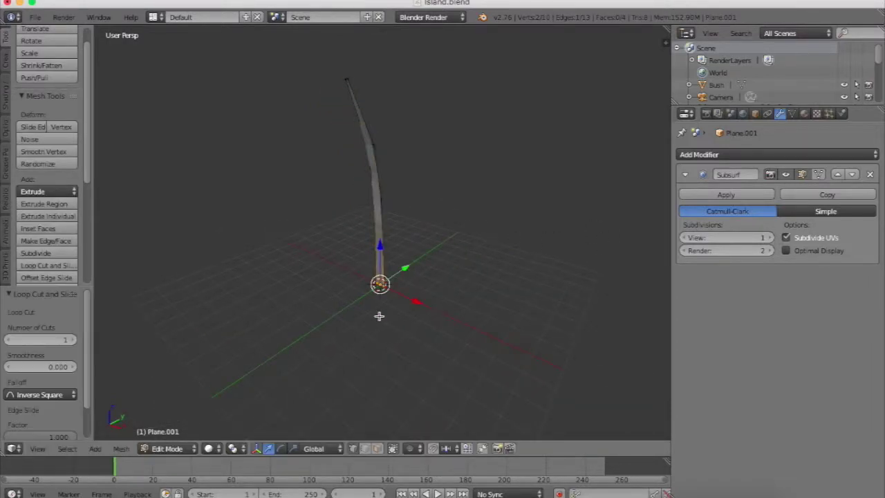
{"action": "scroll", "coordinate": [448, 225], "scroll_direction": "left", "scroll_amount": 10}
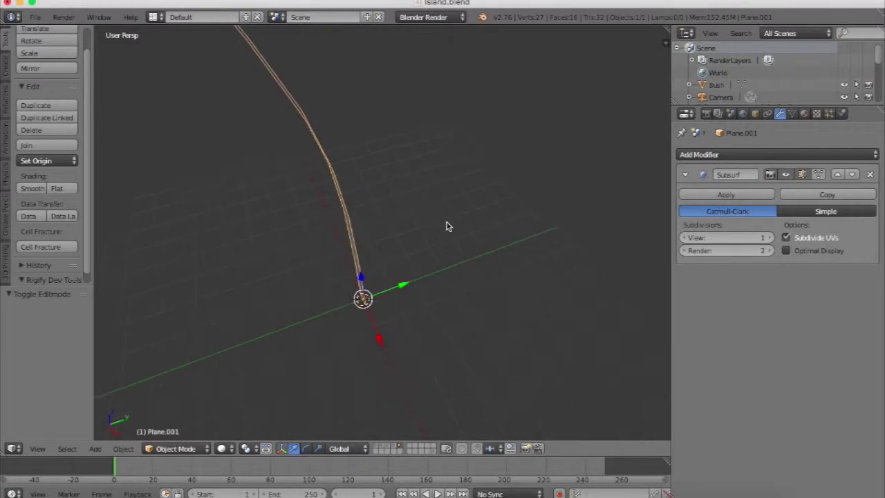
Duplicate the blade in place and rotate the copy about 69° around Z in top view
{"action": "key", "text": "KP_7"}
{"action": "key", "text": "shift+d"}
{"action": "right_click", "coordinate": [429, 330]}
{"action": "key", "text": "r"}
{"action": "left_click", "coordinate": [467, 259]}
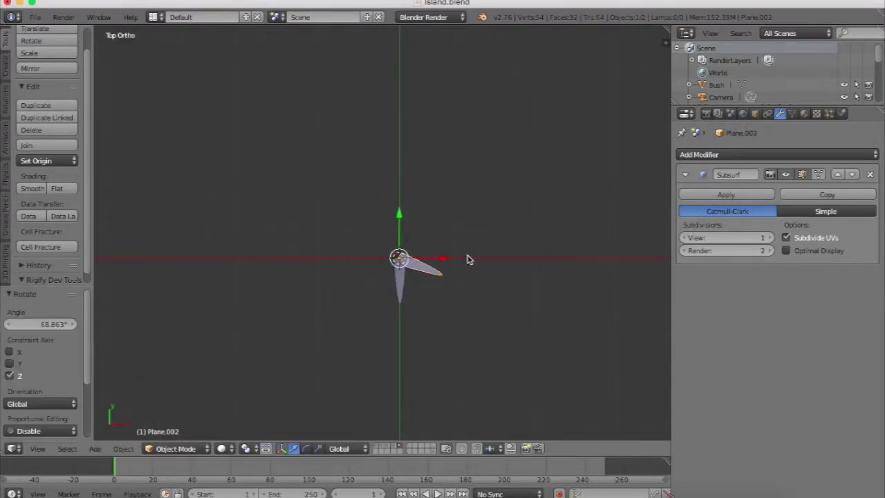
Select both blades, duplicate them in place and rotate the copies about 144° around Z
{"action": "key", "text": "a"}
{"action": "key", "text": "shift+d"}
{"action": "right_click", "coordinate": [462, 194]}
{"action": "key", "text": "r"}
{"action": "left_click", "coordinate": [250, 292]}
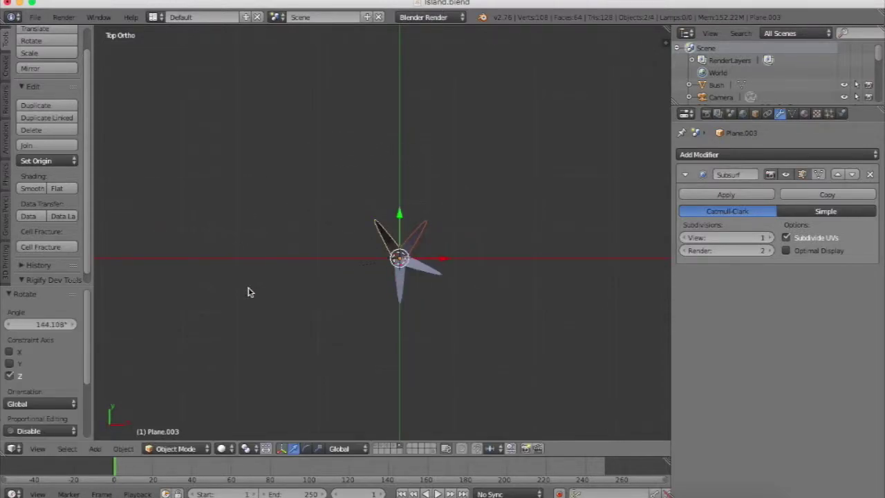
Duplicate the newest pair of blades and rotate it around Z to fill the remaining gap, leaving nothing selected
{"action": "key", "text": "shift+d"}
{"action": "right_click", "coordinate": [444, 277]}
{"action": "key", "text": "r"}
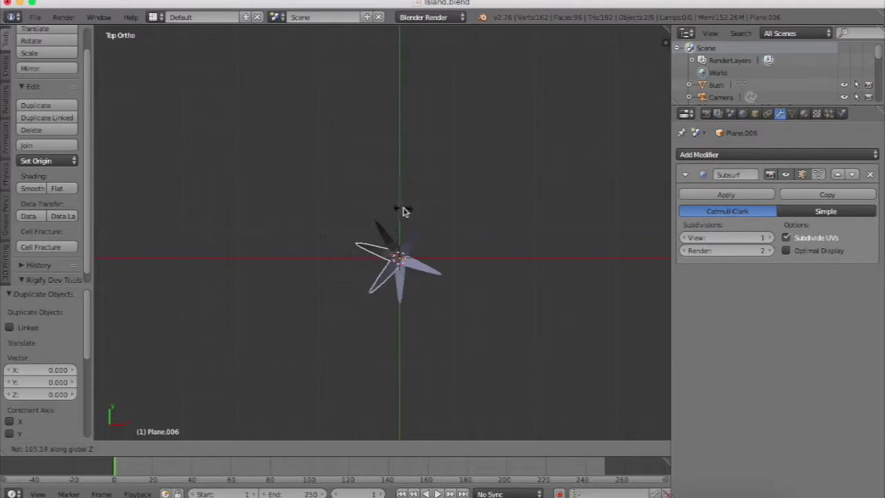
{"action": "left_click", "coordinate": [390, 206]}
{"action": "mouse_move", "coordinate": [391, 206]}
{"action": "middle_mouse_down"}
{"action": "mouse_move", "coordinate": [395, 253]}
{"action": "mouse_move", "coordinate": [394, 205]}
{"action": "mouse_move", "coordinate": [391, 217]}
{"action": "middle_mouse_up"}
{"action": "key", "text": "a"}
{"action": "key", "text": "shift+a"}
{"action": "mouse_move", "coordinate": [375, 259]}
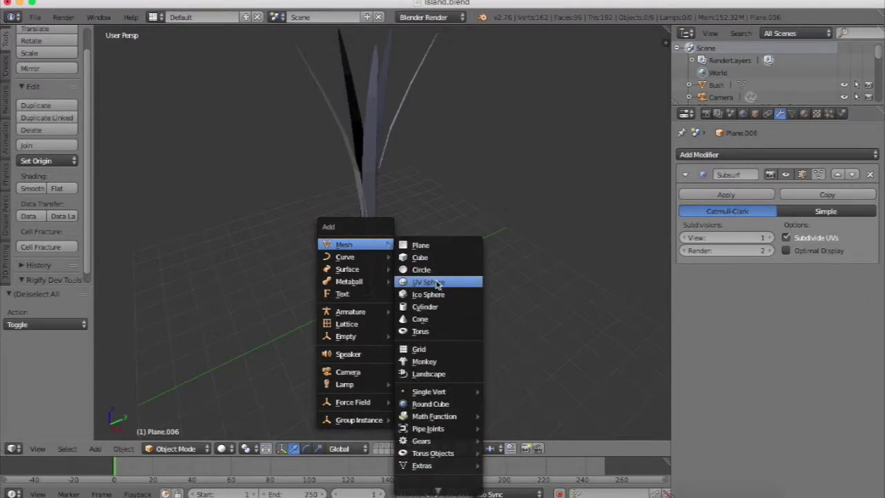
{"action": "left_click", "coordinate": [425, 309]}
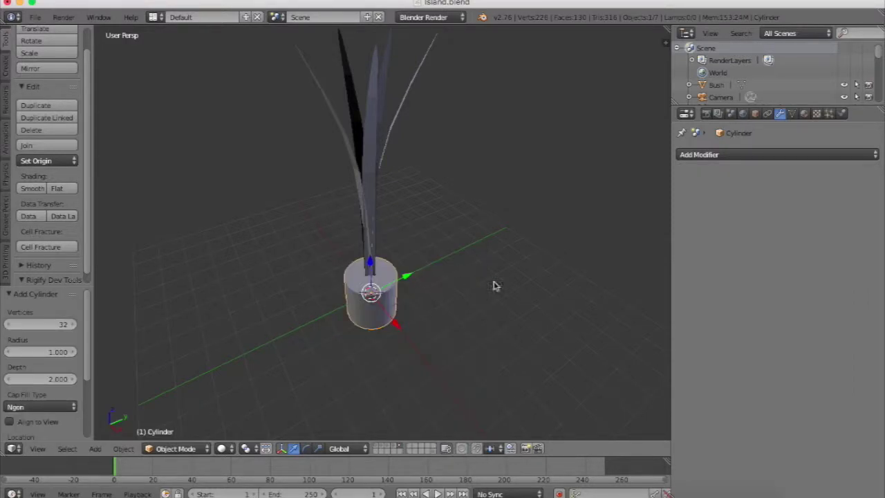
{"action": "key", "text": "s"}
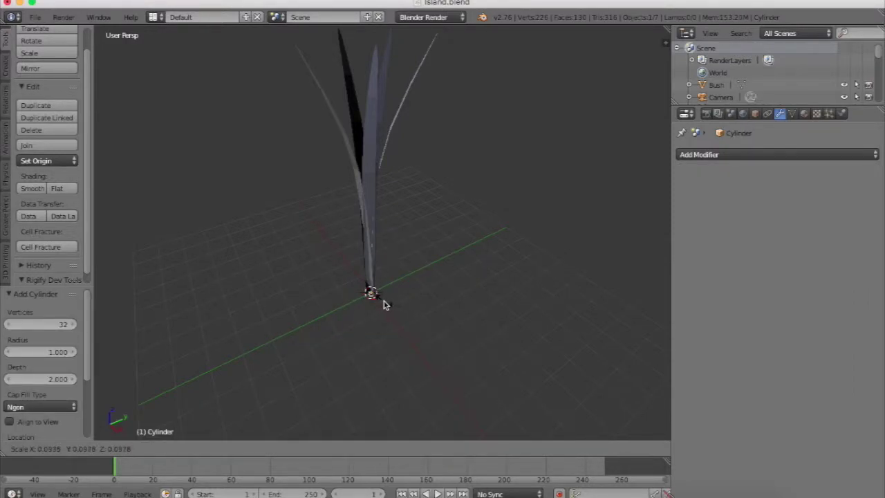
{"action": "left_click", "coordinate": [384, 305]}
{"action": "key", "text": "Tab"}
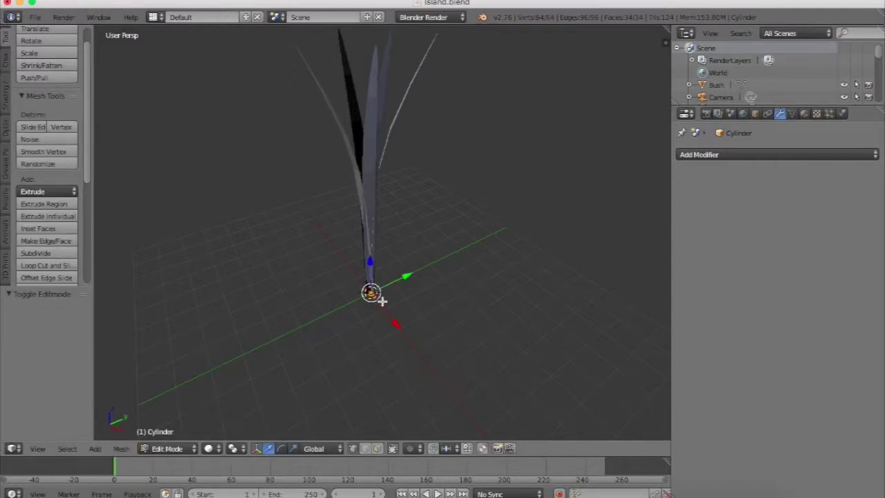
{"action": "key", "text": "g"}
{"action": "key", "text": "z"}
{"action": "left_click", "coordinate": [378, 297]}
{"action": "key", "text": "Tab"}
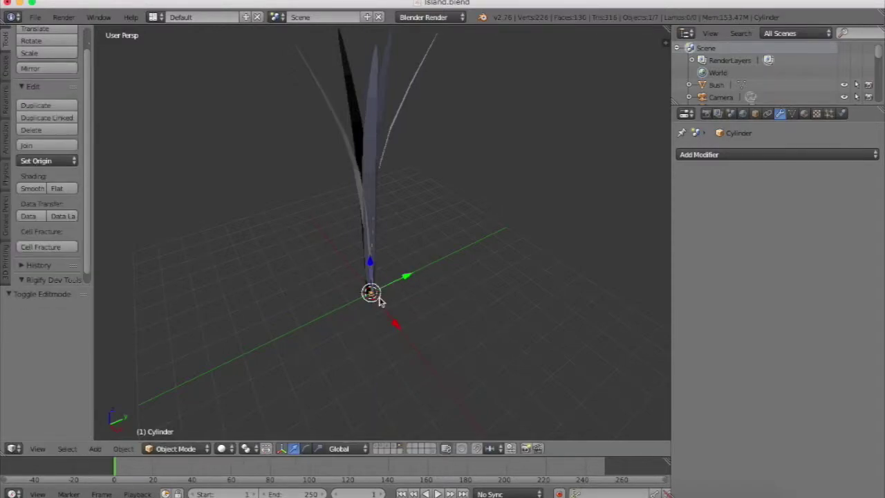
{"action": "key", "text": "x"}
{"action": "left_click", "coordinate": [378, 298]}
Add a cylinder at the blades' base and raise its mesh along Z to stand above its origin
{"action": "key", "text": "shift+a"}
{"action": "mouse_move", "coordinate": [360, 269]}
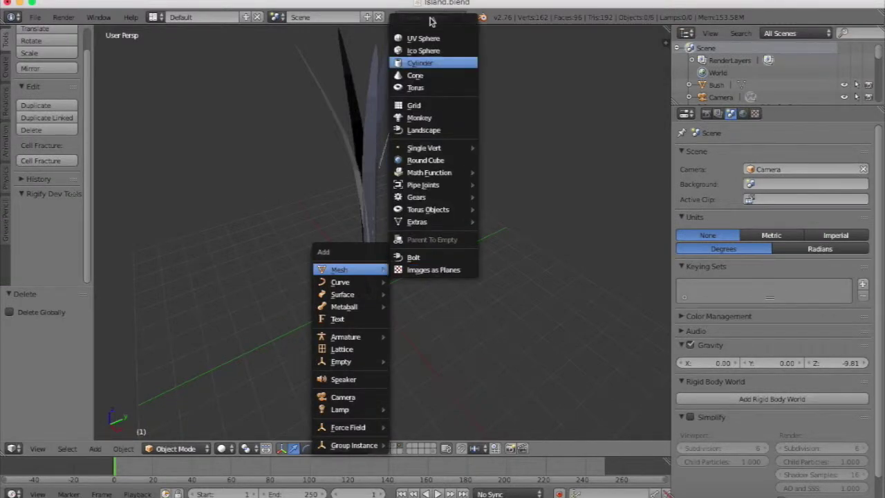
{"action": "left_click", "coordinate": [418, 86]}
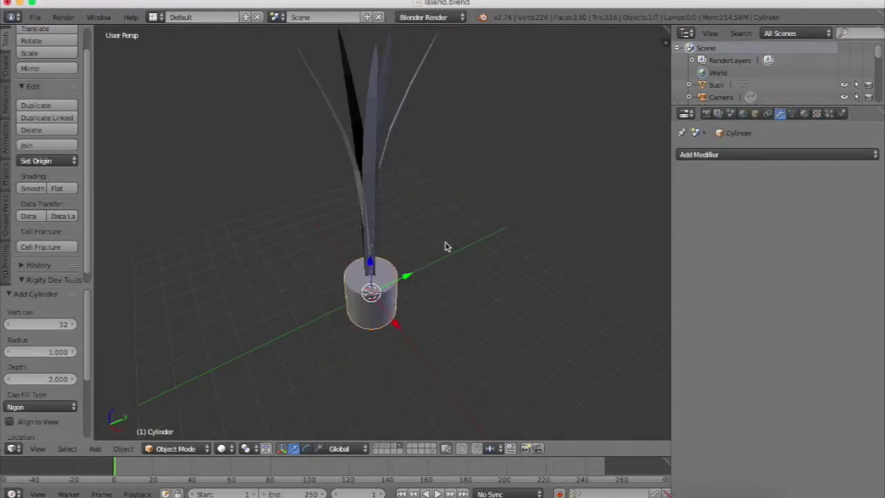
{"action": "key", "text": "Tab"}
{"action": "key", "text": "g"}
{"action": "key", "text": "z"}
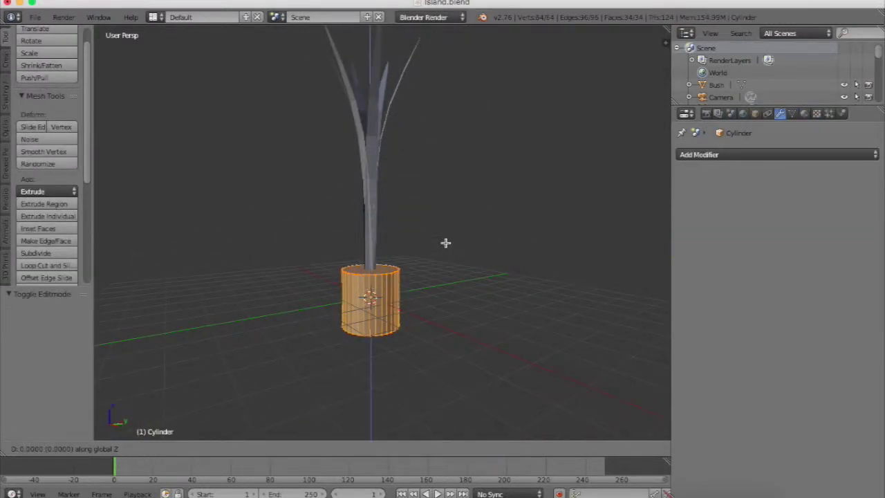
{"action": "left_click", "coordinate": [446, 243]}
{"action": "key", "text": "Tab"}
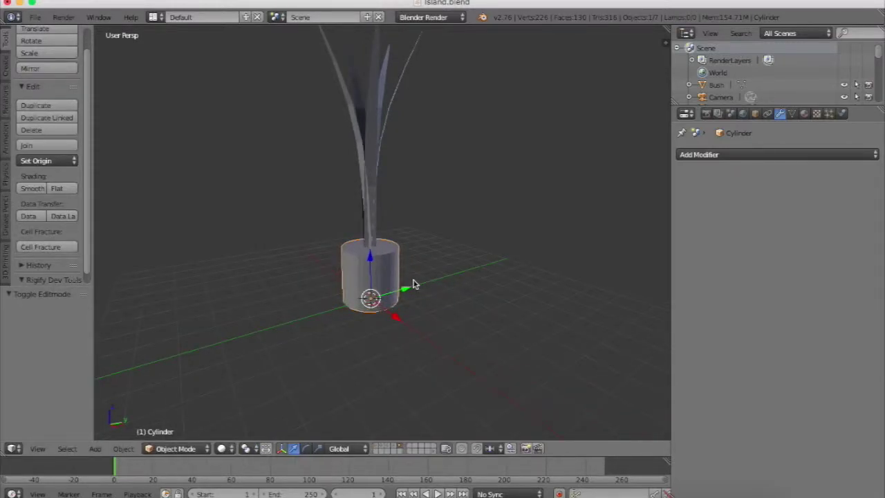
Scale the cylinder down into a very thin stem between the blades and stretch it by about 2.18 along Z
{"action": "key", "text": "s"}
{"action": "key", "text": "z"}
{"action": "left_click", "coordinate": [527, 207]}
{"action": "key", "text": "s"}
{"action": "key", "text": "z"}
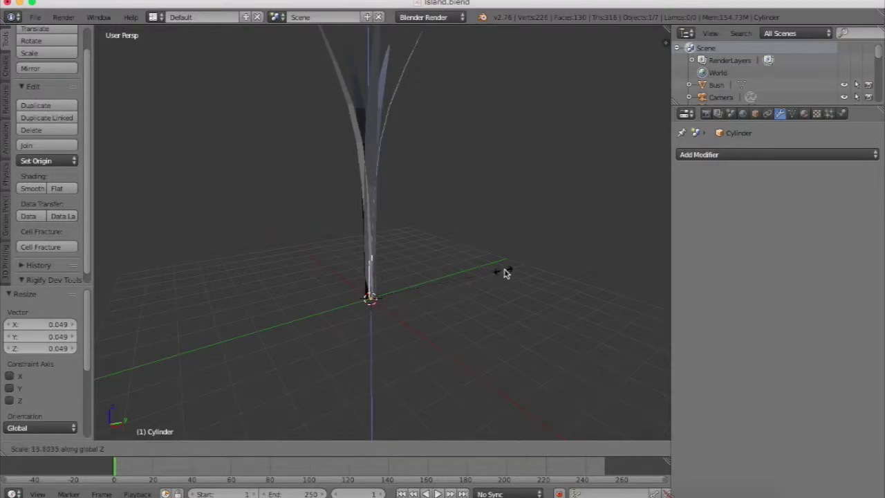
{"action": "right_click", "coordinate": [546, 247]}
{"action": "key", "text": "s"}
{"action": "left_click", "coordinate": [458, 266]}
{"action": "key", "text": "s"}
{"action": "key", "text": "z"}
{"action": "left_click", "coordinate": [429, 253]}
Add a UV sphere at the base of the plant
{"action": "scroll", "coordinate": [424, 254], "scroll_direction": "up", "scroll_amount": 4}
{"action": "scroll", "coordinate": [424, 254], "scroll_direction": "up", "scroll_amount": 5}
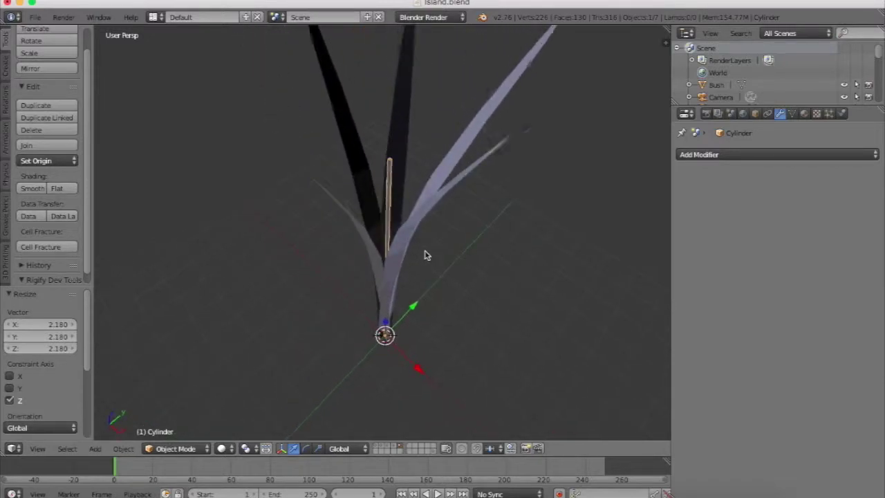
{"action": "key", "text": "shift+a"}
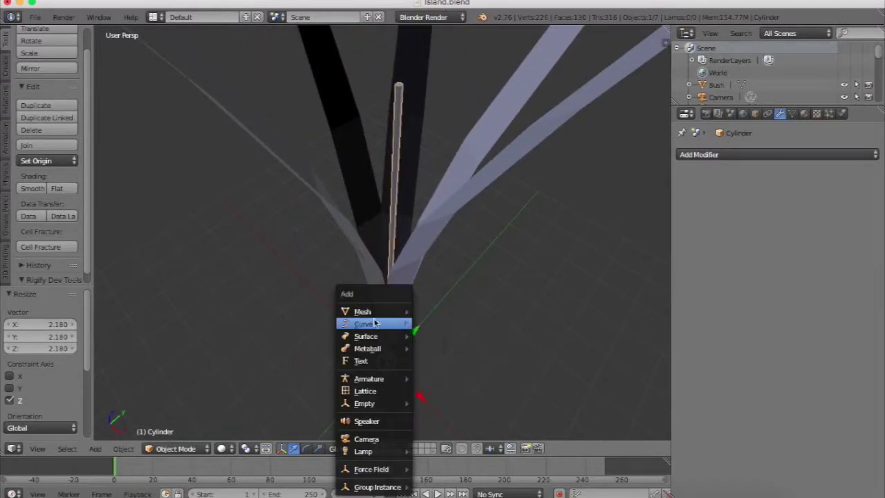
{"action": "mouse_move", "coordinate": [387, 312]}
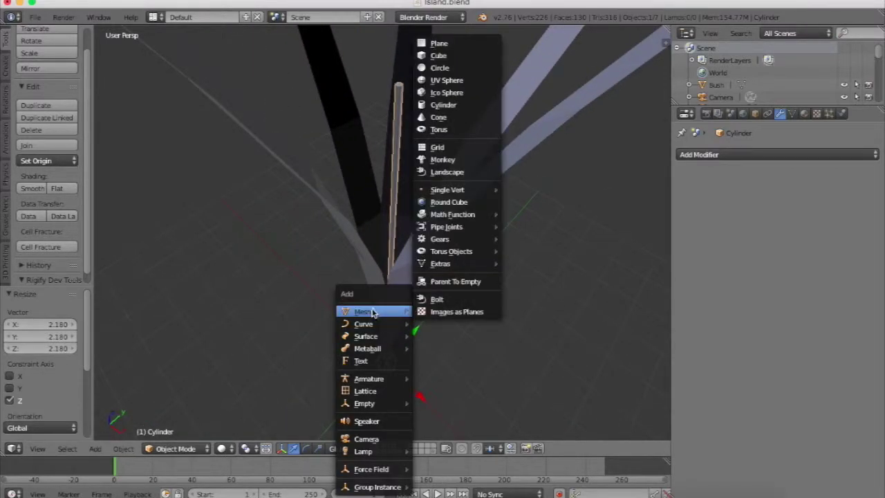
{"action": "left_click", "coordinate": [462, 81]}
{"action": "scroll", "coordinate": [462, 239], "scroll_direction": "down", "scroll_amount": 4}
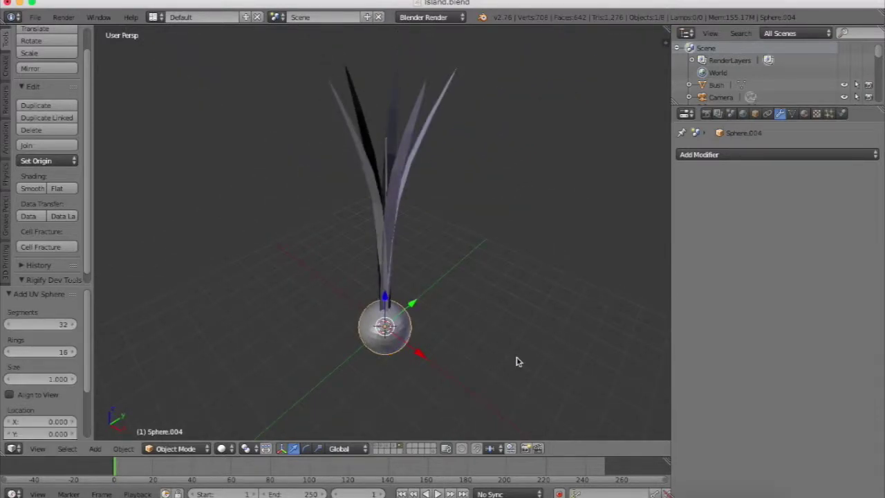
Stretch the sphere along Z by about 2.391 and again by about 1.542 into a long ellipsoid
{"action": "scroll", "coordinate": [518, 362], "scroll_direction": "up", "scroll_amount": 4}
{"action": "key", "text": "s"}
{"action": "key", "text": "z"}
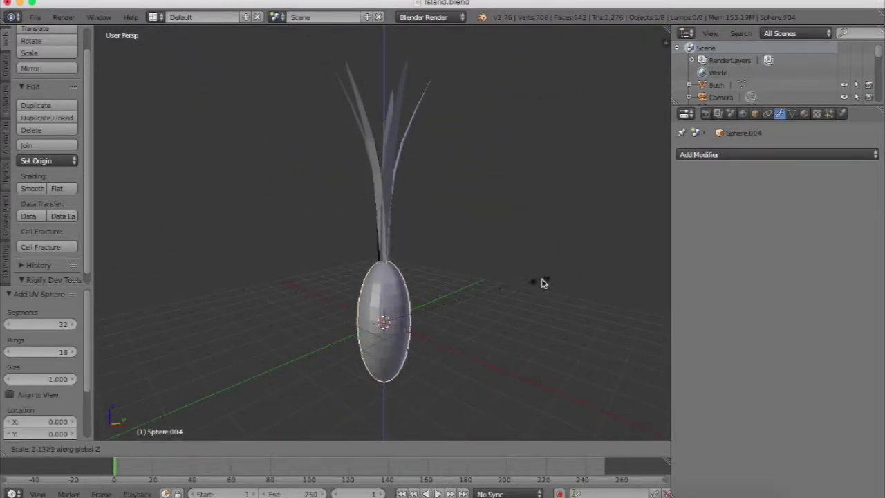
{"action": "left_click", "coordinate": [537, 281]}
{"action": "key", "text": "s"}
{"action": "key", "text": "z"}
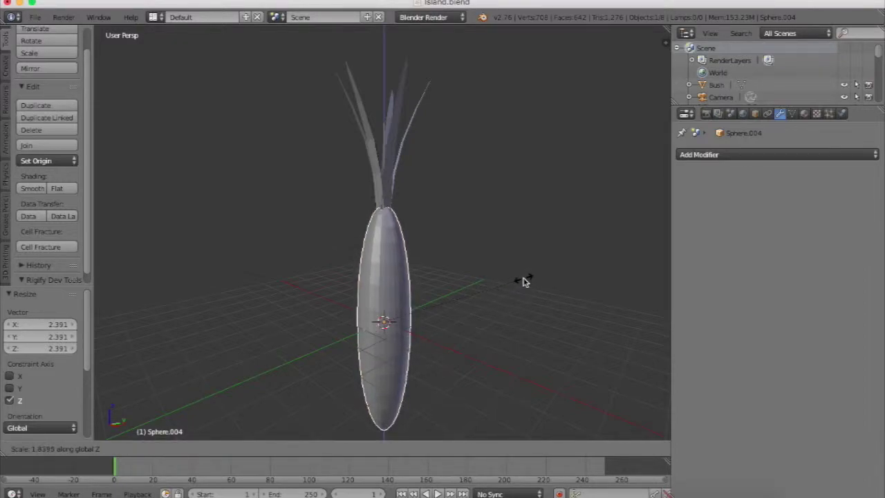
{"action": "left_click", "coordinate": [501, 289]}
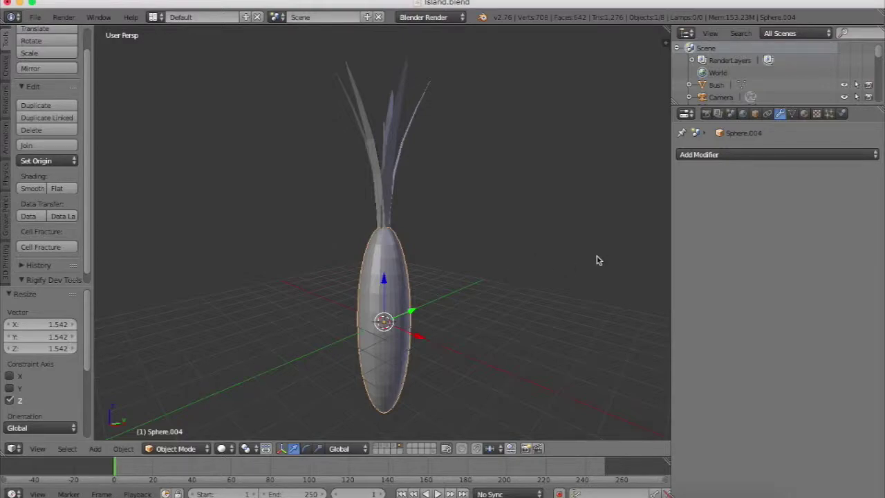
Scale the ellipsoid down to about 0.255 and raise it about 7.564 along Z to the top of the stem
{"action": "key", "text": "s"}
{"action": "left_click", "coordinate": [439, 323]}
{"action": "key", "text": "g"}
{"action": "key", "text": "z"}
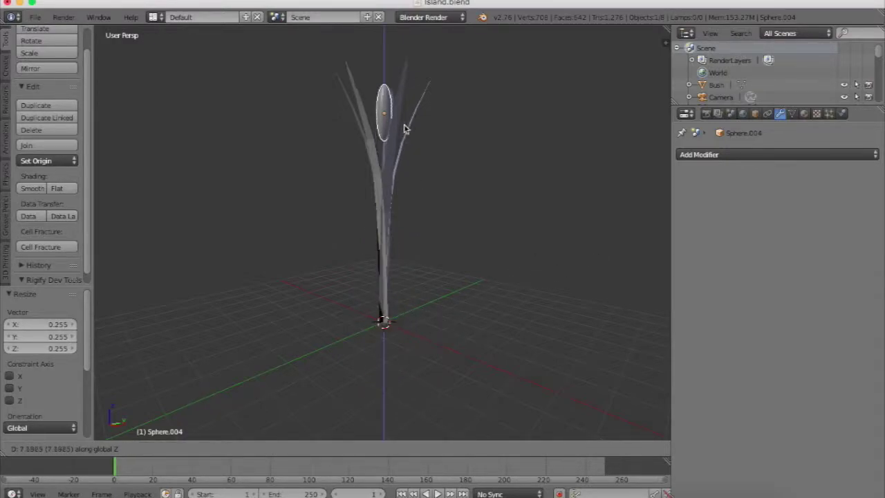
{"action": "left_click", "coordinate": [403, 130]}
{"action": "key", "text": "KP_Decimal"}
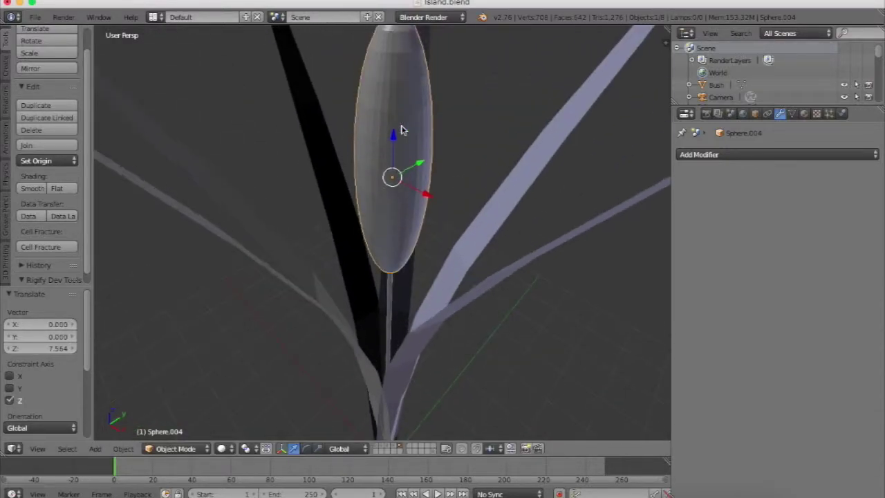
Refine the cattail head's proportions by scaling it to about 0.588, adjusting its length along Z, and scaling it again by about 0.77
{"action": "key", "text": "s"}
{"action": "left_click", "coordinate": [474, 179]}
{"action": "scroll", "coordinate": [473, 179], "scroll_direction": "down", "scroll_amount": 5}
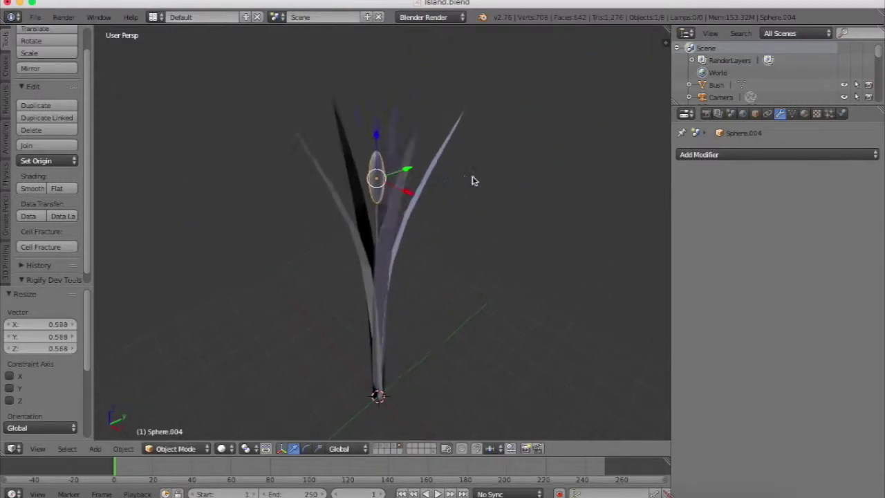
{"action": "key", "text": "KP_8"}
{"action": "key", "text": "KP_8"}
{"action": "key", "text": "s"}
{"action": "key", "text": "z"}
{"action": "left_click", "coordinate": [515, 188]}
{"action": "key", "text": "s"}
{"action": "left_click", "coordinate": [491, 187]}
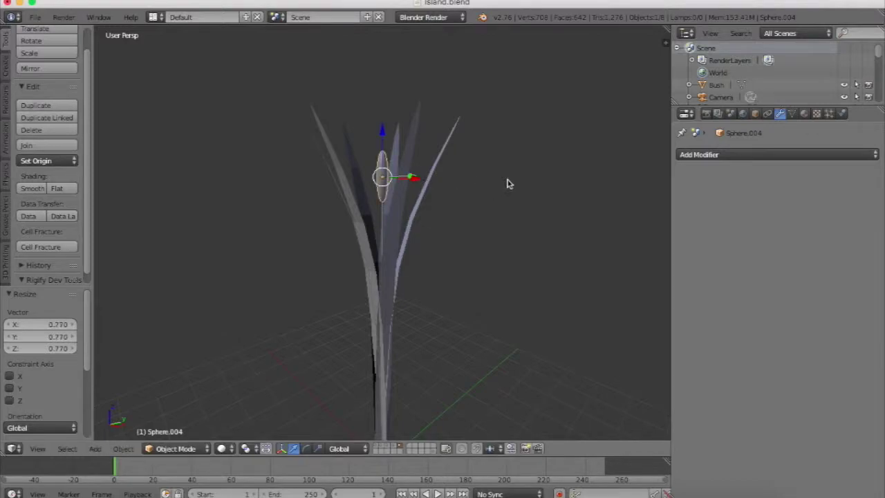
Create a material named Cattail for the head with a dark brown diffuse colour and specular intensity 0
{"action": "left_click", "coordinate": [804, 115]}
{"action": "left_click", "coordinate": [731, 192]}
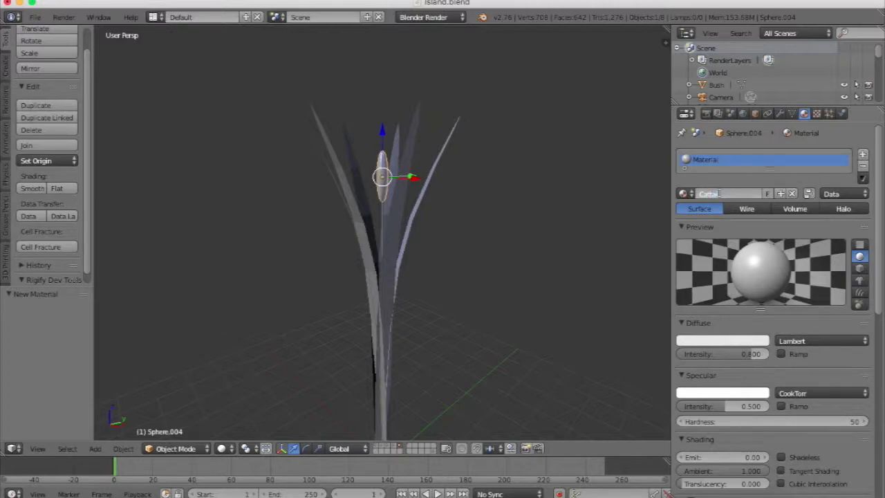
{"action": "left_click", "coordinate": [701, 339]}
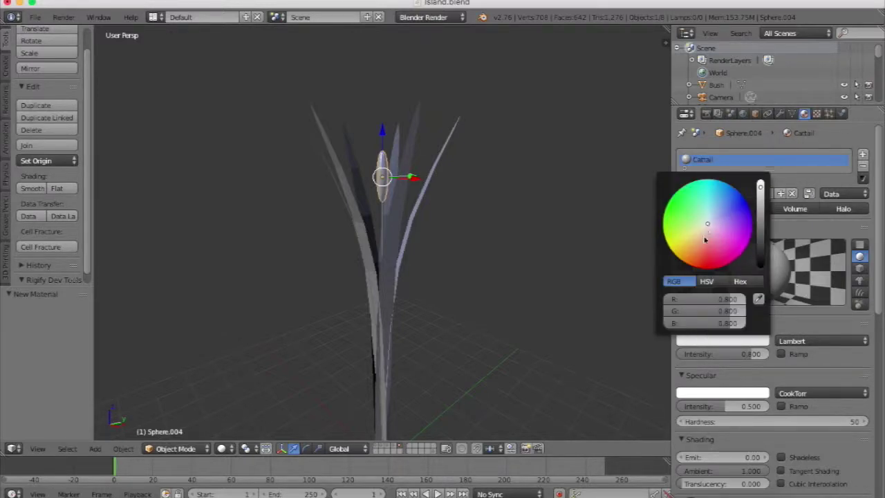
{"action": "left_click_drag", "start_coordinate": [705, 238], "coordinate": [700, 249]}
{"action": "left_click_drag", "start_coordinate": [761, 219], "coordinate": [754, 238]}
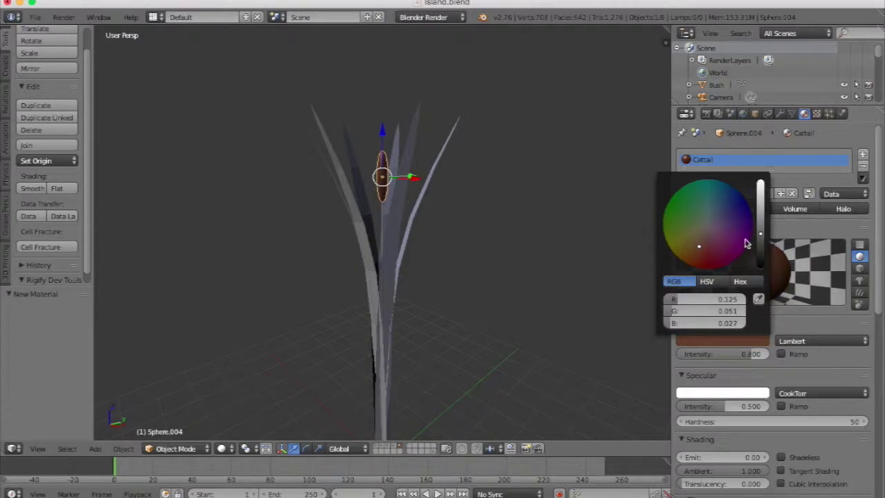
{"action": "left_click_drag", "start_coordinate": [732, 407], "coordinate": [578, 310]}
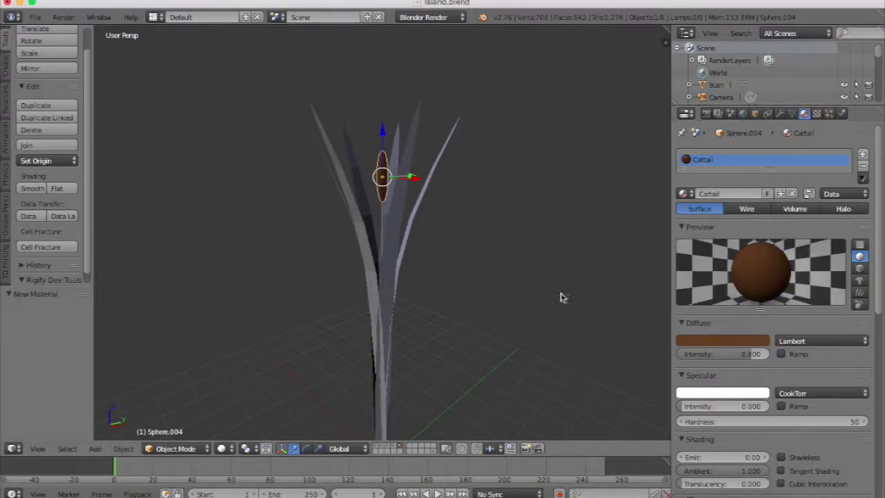
Give one outer blade a material named Reeds with a yellow-green diffuse colour and specular intensity 0
{"action": "right_click", "coordinate": [430, 192]}
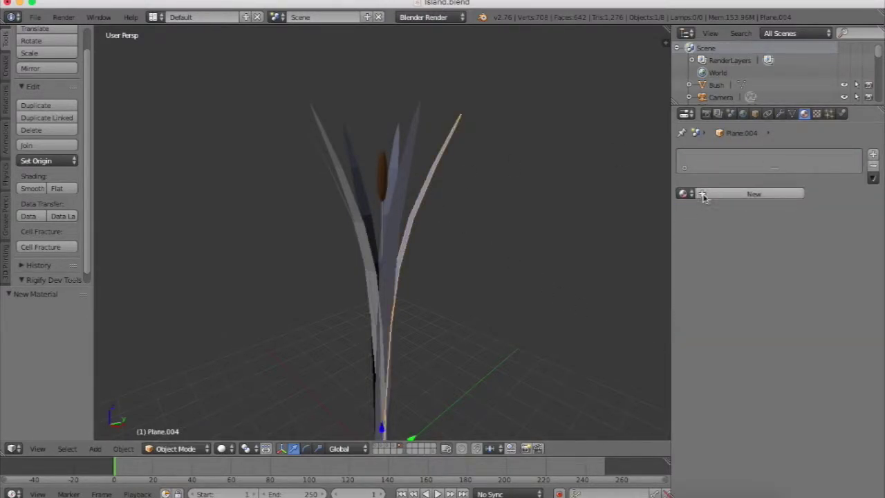
{"action": "left_click", "coordinate": [732, 194]}
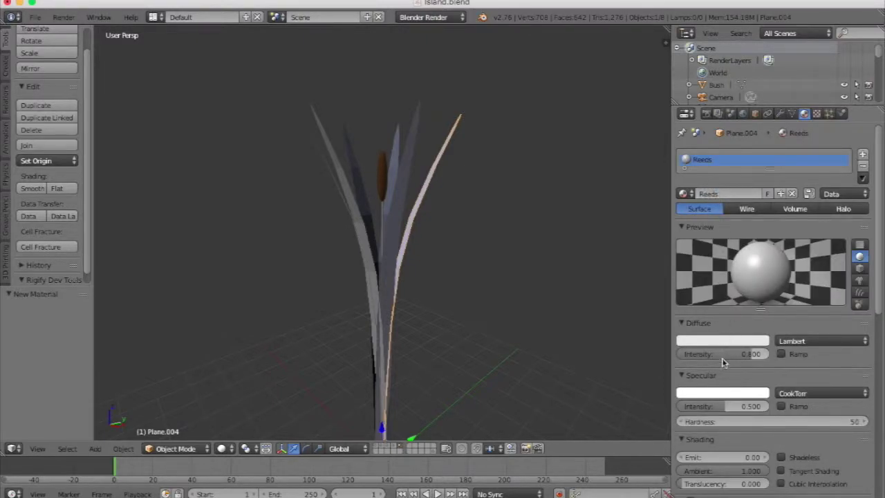
{"action": "left_click", "coordinate": [714, 341]}
{"action": "left_click", "coordinate": [674, 220]}
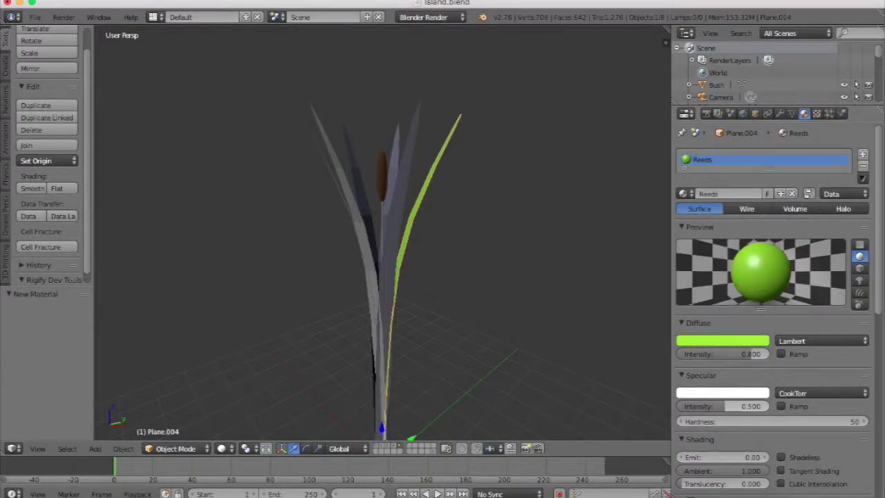
{"action": "left_click_drag", "start_coordinate": [728, 406], "coordinate": [678, 405]}
{"action": "left_click", "coordinate": [706, 341]}
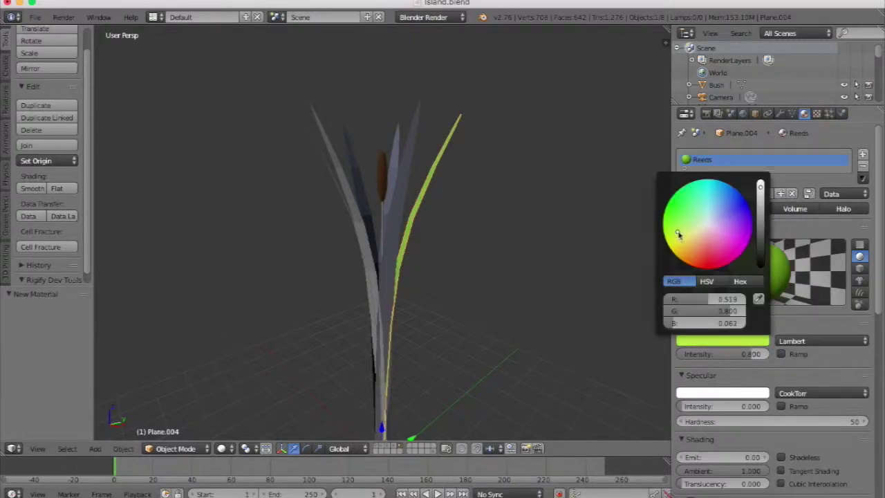
Examine the completed clump of reeds and cattails from several angles and distances
{"action": "middle_click_drag", "start_coordinate": [369, 211], "coordinate": [464, 180]}
{"action": "key", "text": "a"}
{"action": "right_click", "coordinate": [410, 207]}
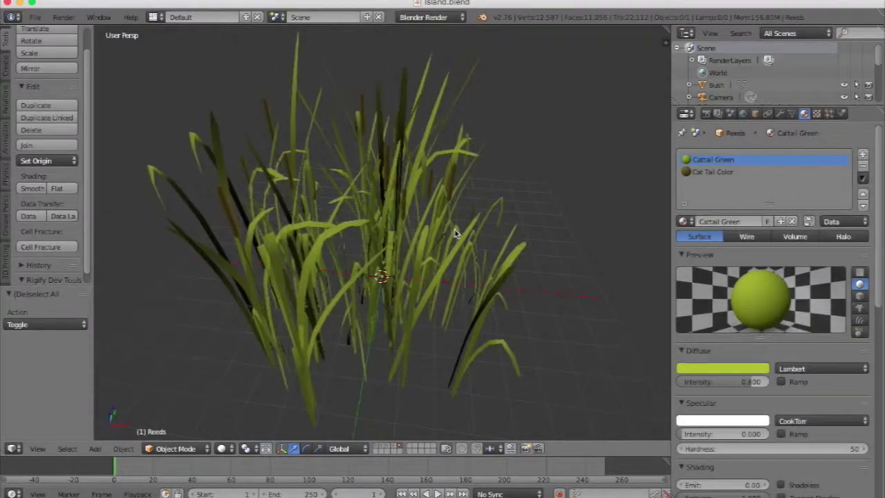
{"action": "middle_click_drag", "start_coordinate": [455, 234], "coordinate": [455, 234]}
{"action": "scroll", "coordinate": [455, 234], "scroll_direction": "up", "scroll_amount": 5}
{"action": "scroll", "coordinate": [455, 233], "scroll_direction": "down", "scroll_amount": 4}
{"action": "scroll", "coordinate": [454, 234], "scroll_direction": "up", "scroll_amount": 5}
{"action": "right_click", "coordinate": [407, 213]}
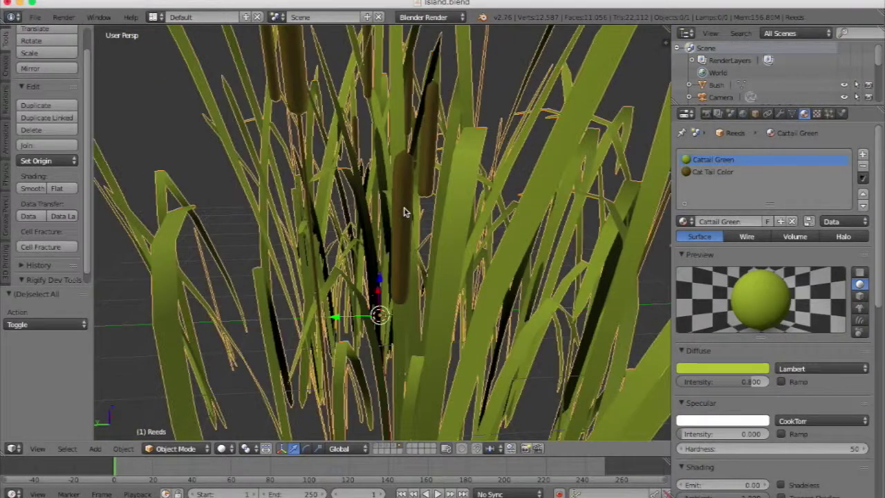
{"action": "middle_click_drag", "start_coordinate": [407, 212], "coordinate": [406, 212]}
{"action": "scroll", "coordinate": [407, 213], "scroll_direction": "down", "scroll_amount": 5}
{"action": "scroll", "coordinate": [406, 213], "scroll_direction": "down", "scroll_amount": 5}
{"action": "scroll", "coordinate": [407, 207], "scroll_direction": "up", "scroll_amount": 5}
{"action": "scroll", "coordinate": [408, 205], "scroll_direction": "down", "scroll_amount": 5}
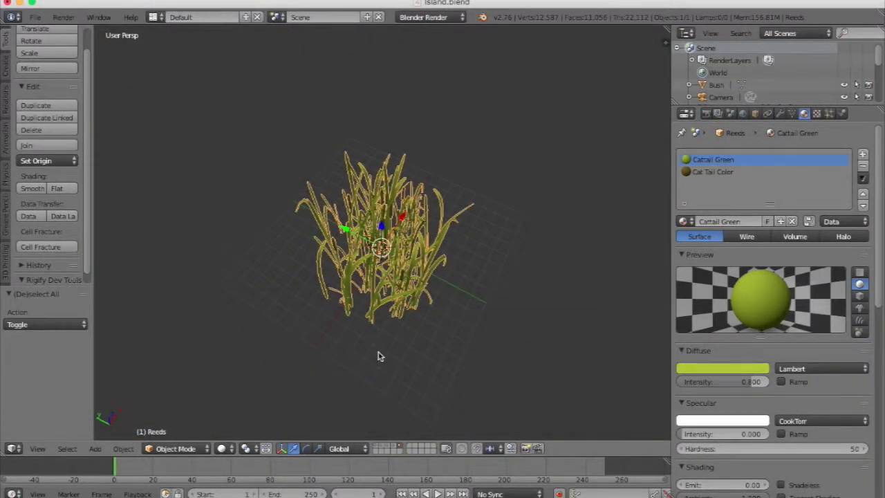
{"action": "scroll", "coordinate": [378, 356], "scroll_direction": "up", "scroll_amount": 5}
{"action": "scroll", "coordinate": [378, 356], "scroll_direction": "down", "scroll_amount": 3}
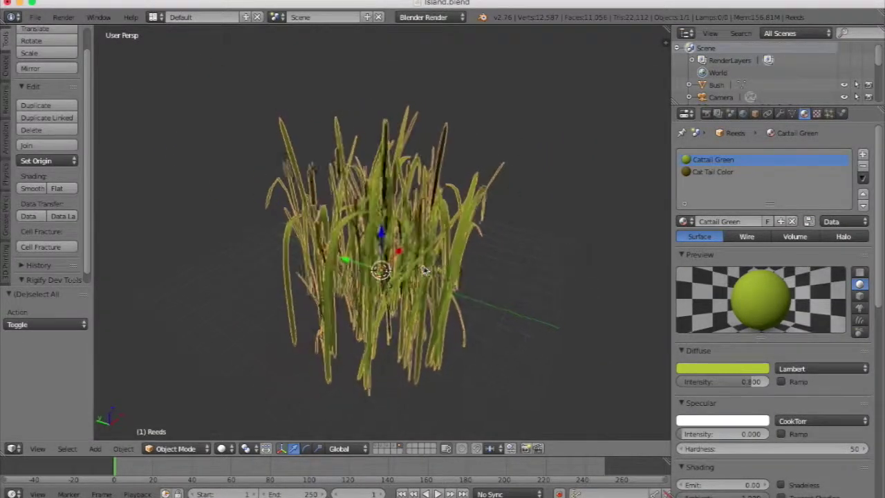
{"action": "scroll", "coordinate": [424, 271], "scroll_direction": "up", "scroll_amount": 3}
{"action": "scroll", "coordinate": [424, 271], "scroll_direction": "down", "scroll_amount": 4}
Select a linked piece of the reeds mesh in Edit Mode, hide it and return to Object Mode
{"action": "scroll", "coordinate": [423, 267], "scroll_direction": "up", "scroll_amount": 3}
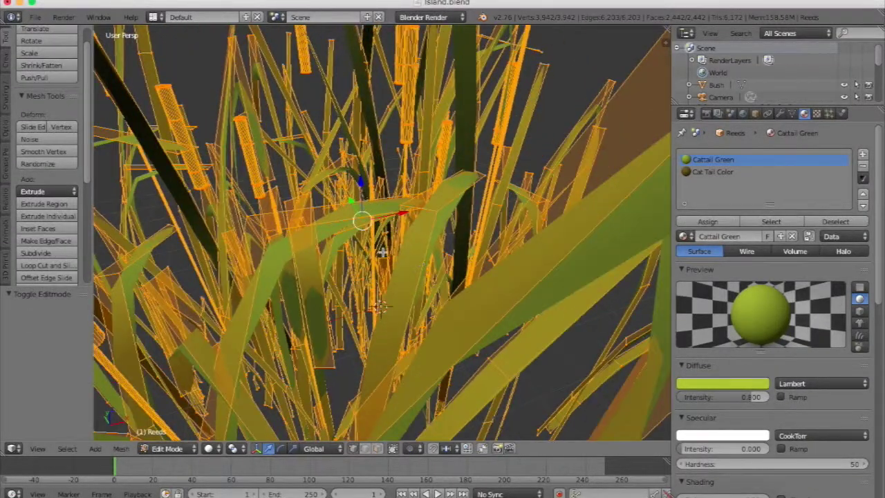
{"action": "scroll", "coordinate": [296, 228], "scroll_direction": "down", "scroll_amount": 3}
{"action": "right_click", "coordinate": [323, 233]}
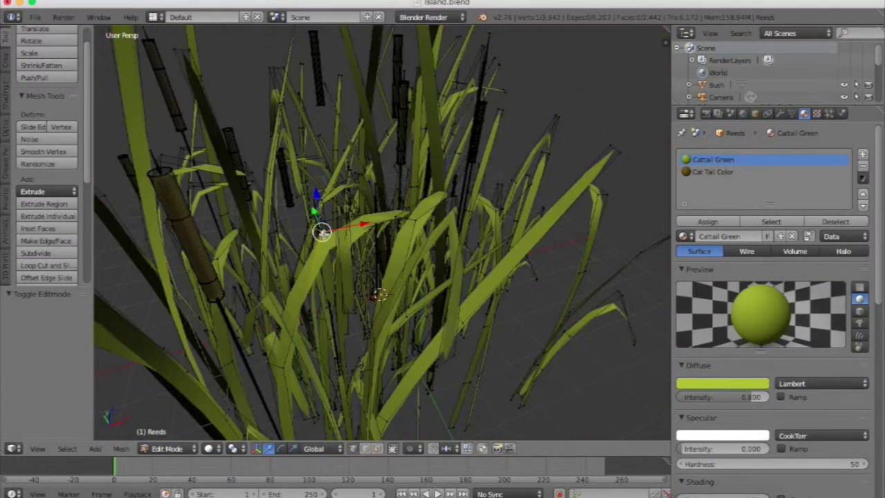
{"action": "key", "text": "l"}
{"action": "scroll", "coordinate": [352, 245], "scroll_direction": "down", "scroll_amount": 3}
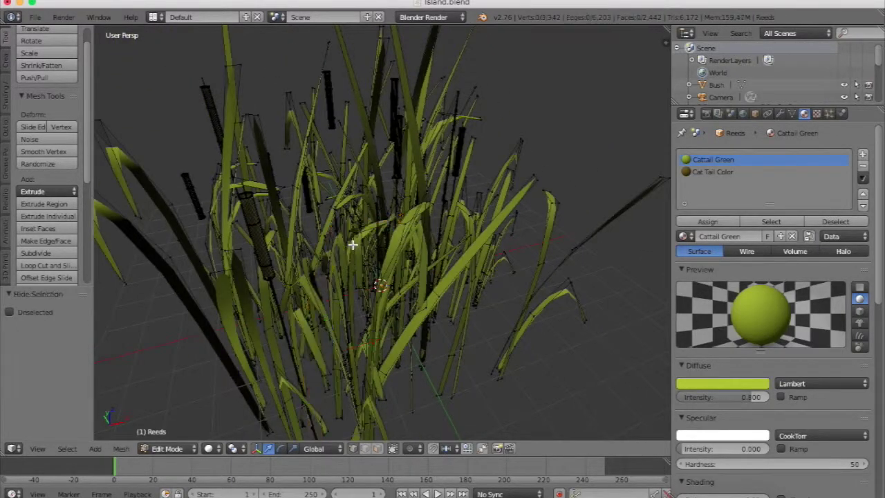
{"action": "key", "text": "Tab"}
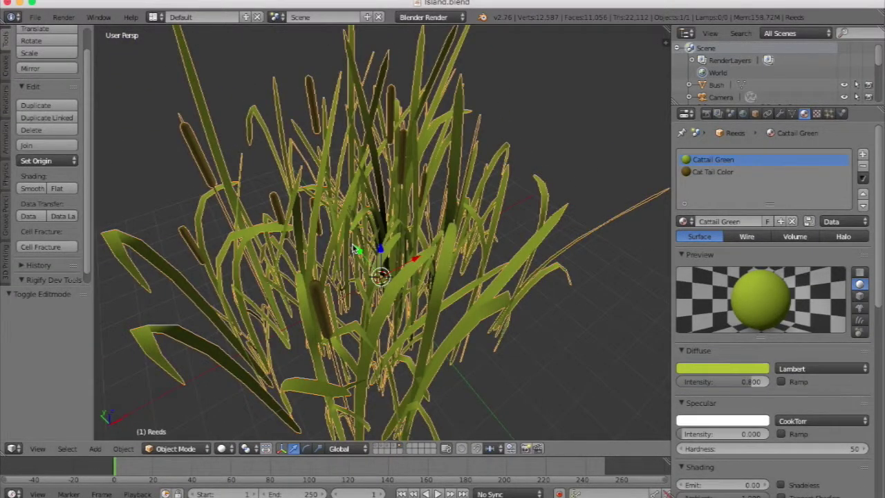
{"action": "scroll", "coordinate": [353, 248], "scroll_direction": "down", "scroll_amount": 5}
{"action": "scroll", "coordinate": [353, 249], "scroll_direction": "left", "scroll_amount": 5}
{"action": "scroll", "coordinate": [354, 250], "scroll_direction": "left", "scroll_amount": 5}
{"action": "scroll", "coordinate": [354, 250], "scroll_direction": "right", "scroll_amount": 3}
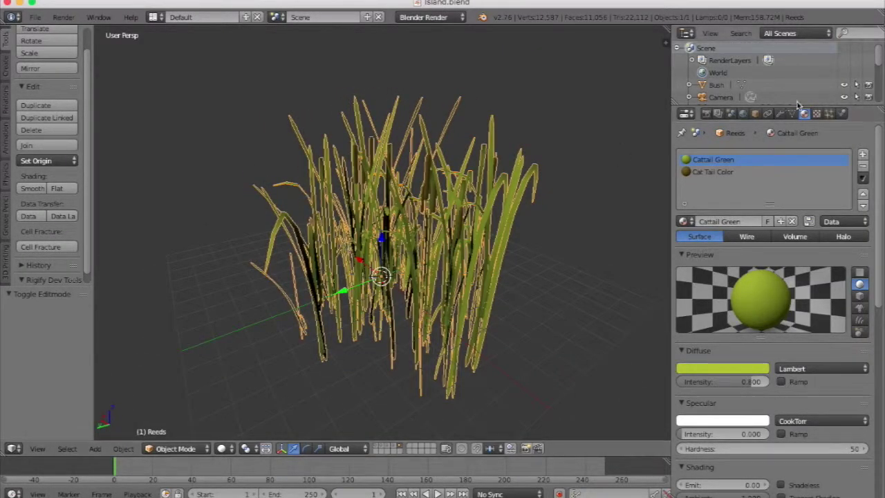
{"action": "left_click", "coordinate": [755, 114]}
{"action": "left_click", "coordinate": [803, 113]}
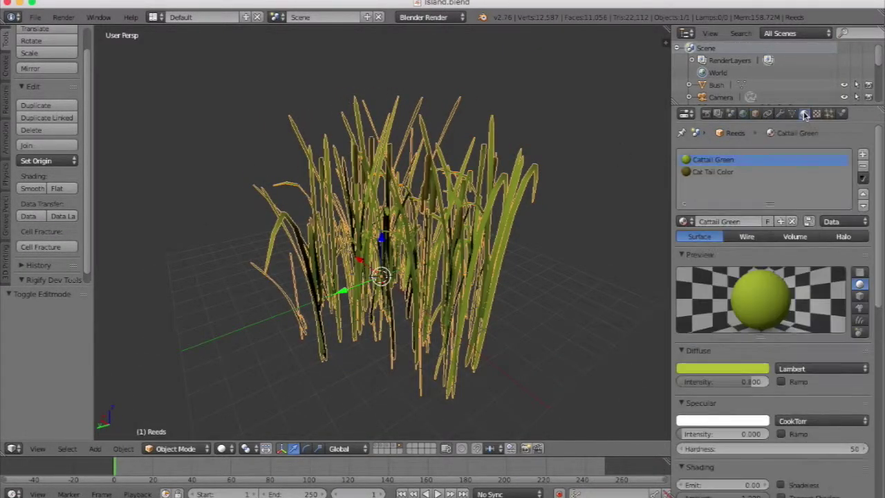
Deselect the reeds, show the island's layer, and save the file with the ground mesh selected
{"action": "key", "text": "a"}
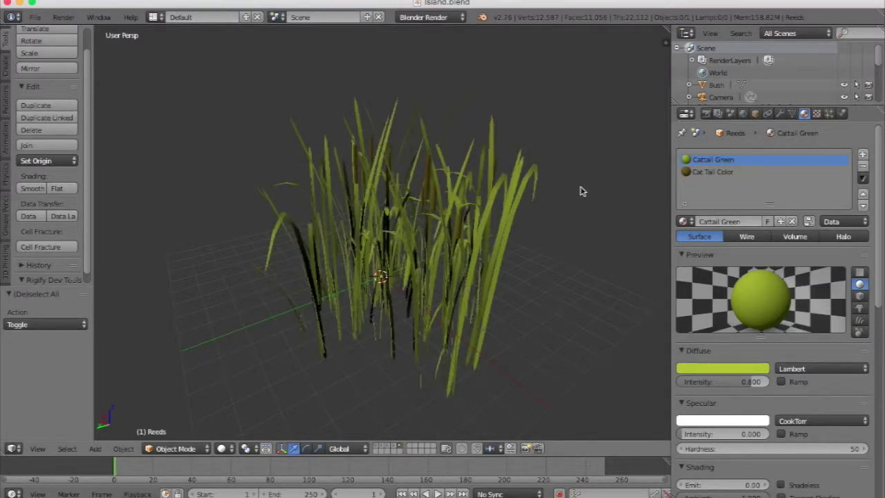
{"action": "scroll", "coordinate": [582, 191], "scroll_direction": "left", "scroll_amount": 5}
{"action": "left_click", "coordinate": [378, 446]}
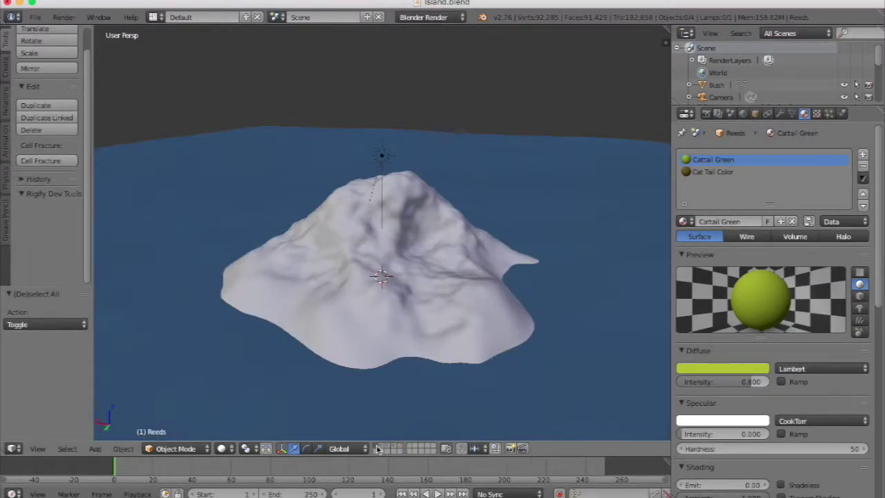
{"action": "right_click", "coordinate": [397, 266]}
{"action": "key", "text": "ctrl+s"}
{"action": "left_click", "coordinate": [397, 264]}
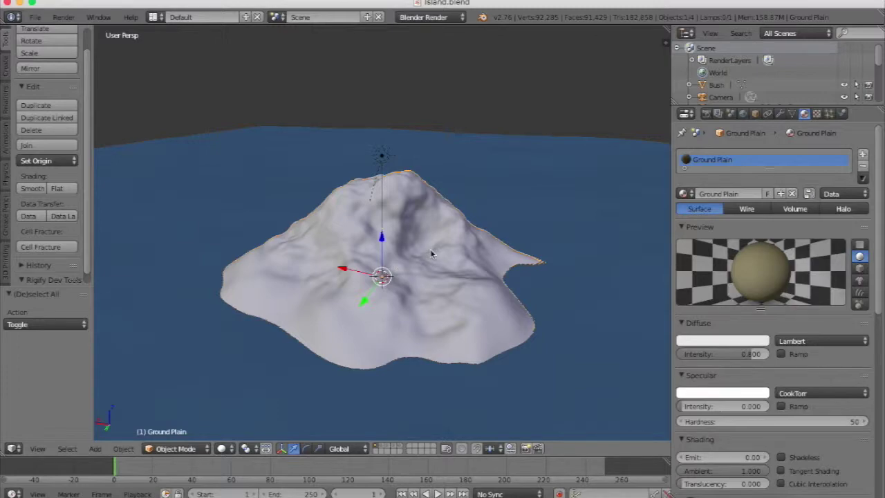
Add a particle system to the ground mesh and name both the system and its settings Reeds
{"action": "key", "text": "KP_0"}
{"action": "left_click", "coordinate": [829, 114]}
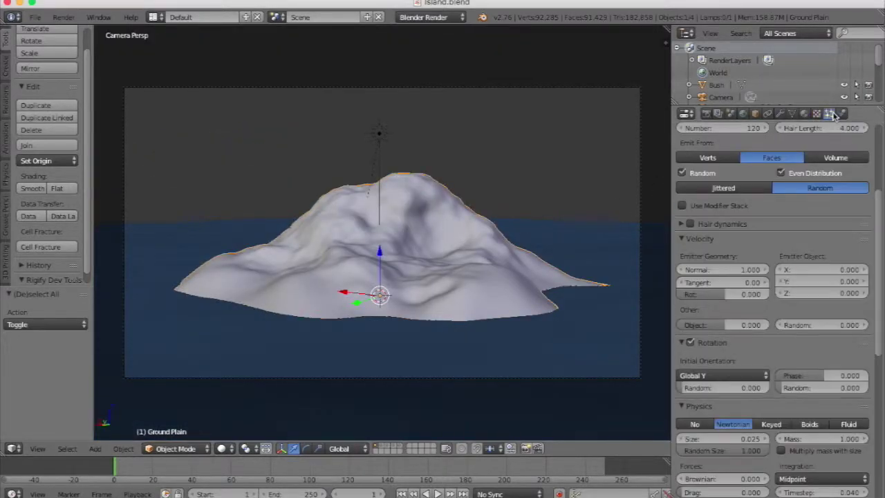
{"action": "scroll", "coordinate": [805, 182], "scroll_direction": "up", "scroll_amount": 5}
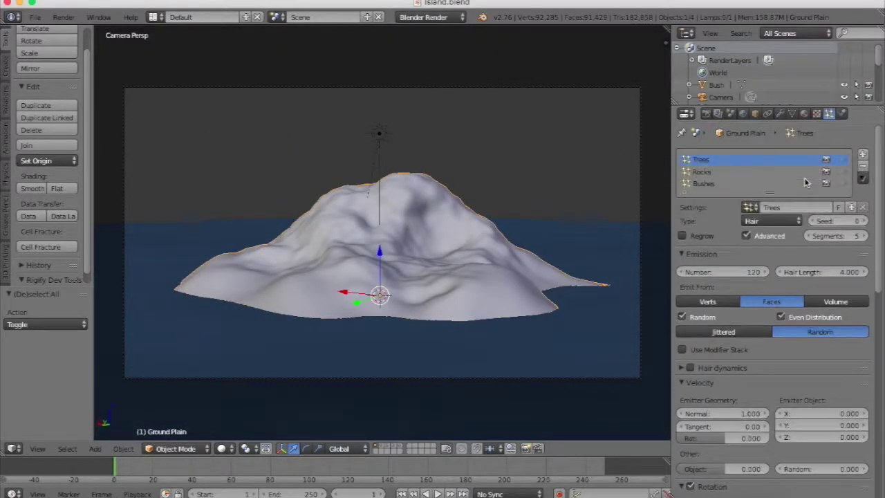
{"action": "left_click", "coordinate": [863, 155]}
{"action": "double_click", "coordinate": [718, 196]}
{"action": "type", "text": "Reeds"}
{"action": "key", "text": "Return"}
{"action": "double_click", "coordinate": [775, 219]}
{"action": "type", "text": "R"}
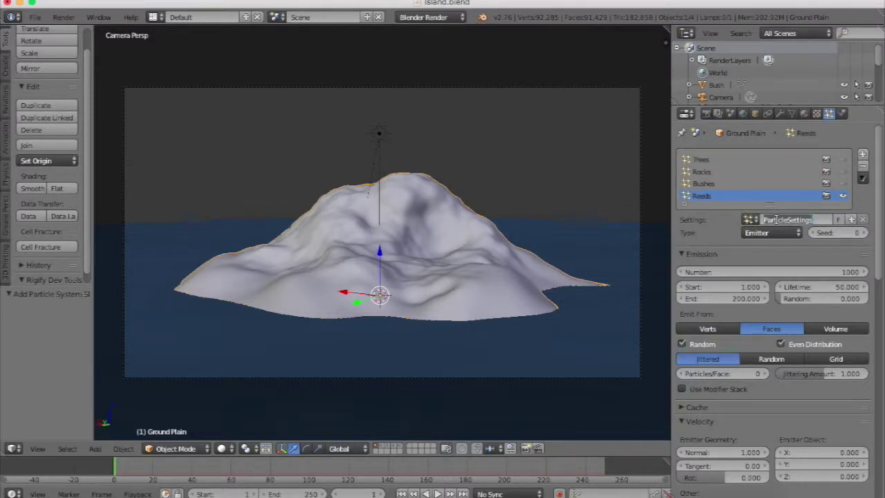
{"action": "type", "text": "eeds"}
{"action": "key", "text": "Return"}
Make the Reeds particle system a Hair type with 500 particles, using advanced settings and random distribution
{"action": "left_click", "coordinate": [752, 236]}
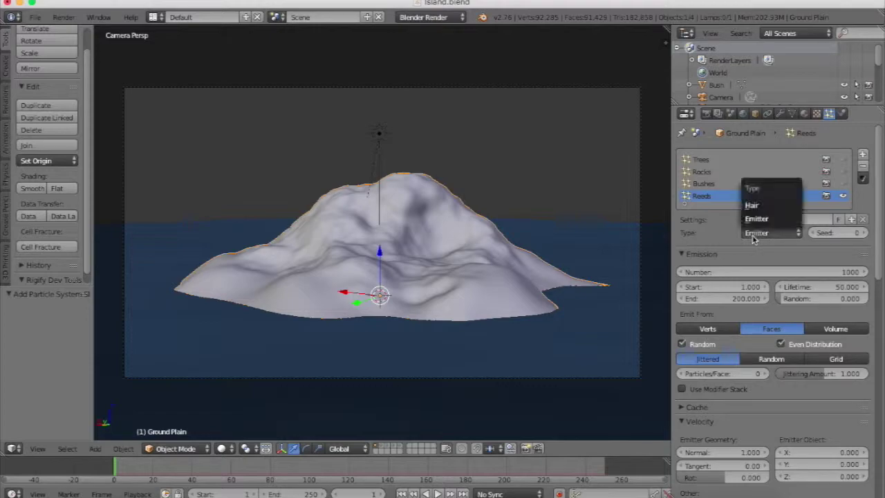
{"action": "left_click", "coordinate": [758, 206]}
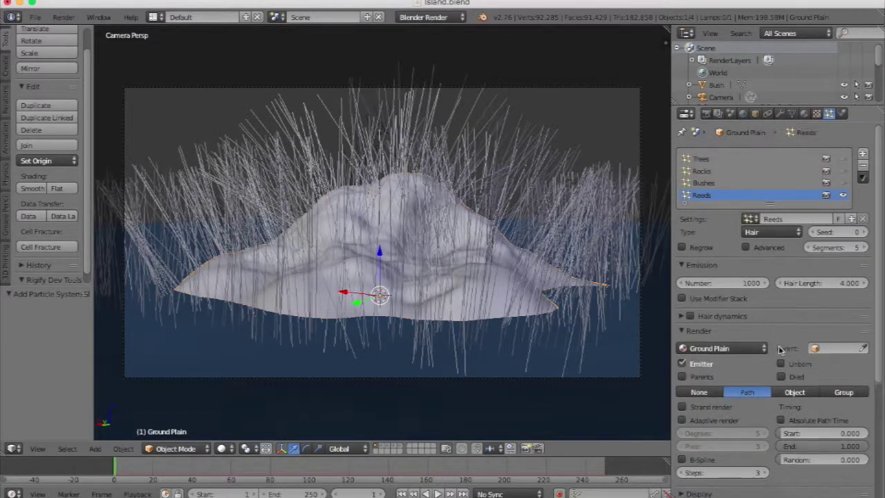
{"action": "scroll", "coordinate": [757, 296], "scroll_direction": "down", "scroll_amount": 1}
{"action": "left_click", "coordinate": [730, 270]}
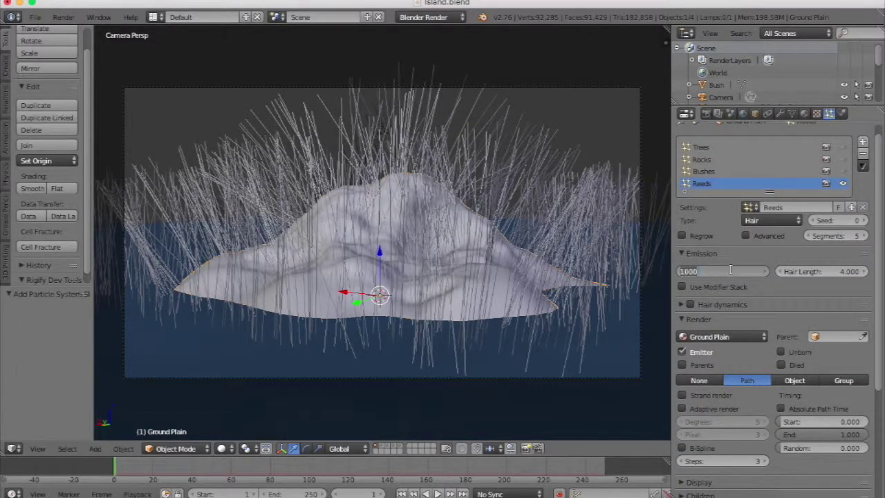
{"action": "type", "text": "500"}
{"action": "key", "text": "Return"}
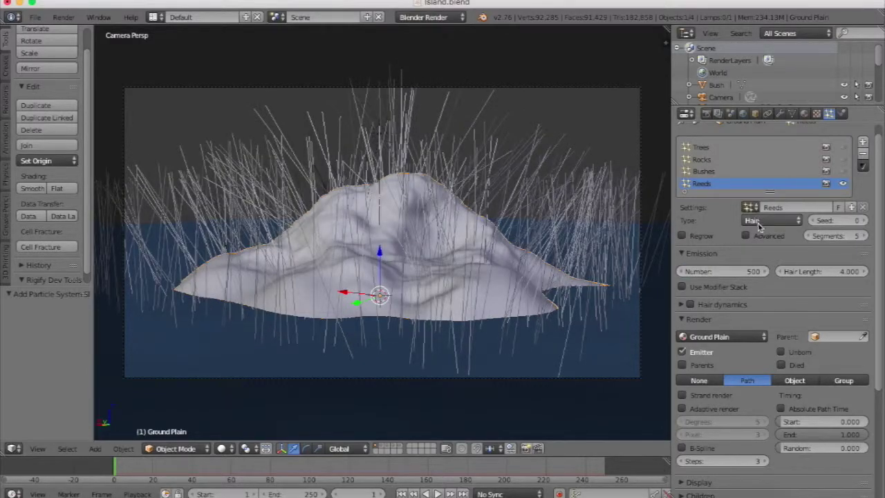
{"action": "left_click", "coordinate": [758, 237]}
{"action": "left_click", "coordinate": [815, 333]}
Render the Reeds particles as object instances using the Reeds object
{"action": "scroll", "coordinate": [744, 369], "scroll_direction": "down", "scroll_amount": 1}
{"action": "scroll", "coordinate": [745, 368], "scroll_direction": "down", "scroll_amount": 10}
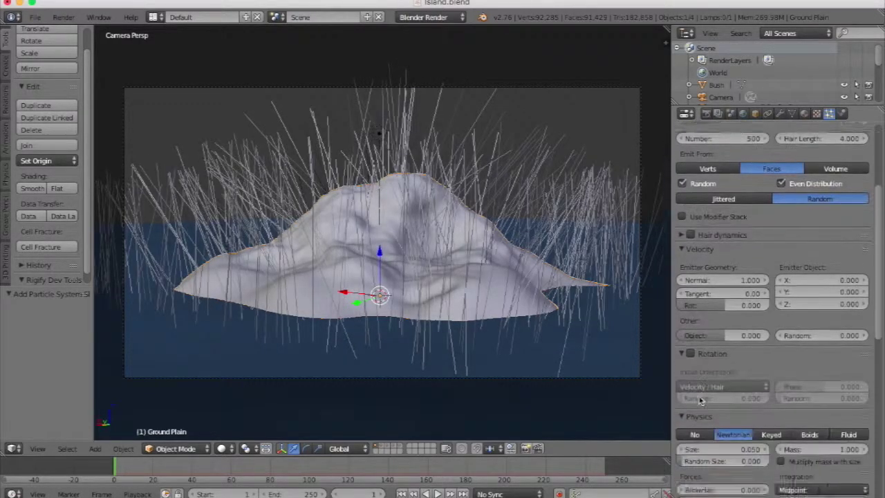
{"action": "left_click", "coordinate": [794, 456]}
{"action": "left_click", "coordinate": [769, 472]}
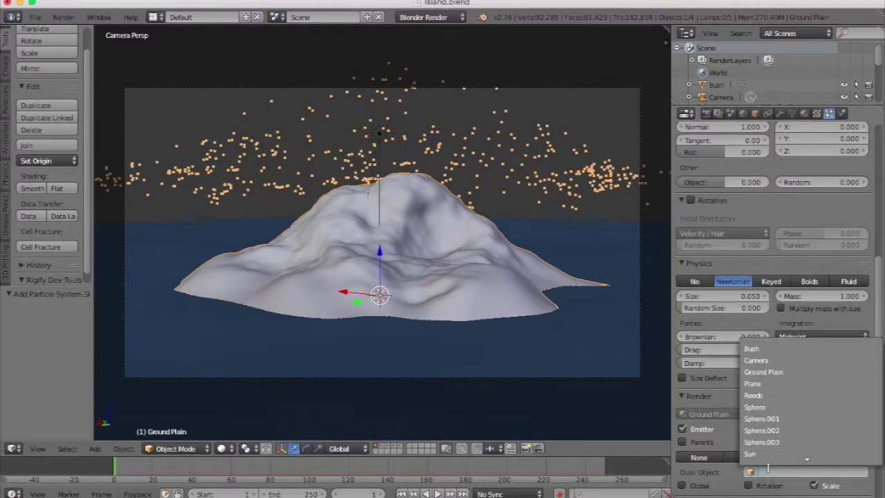
{"action": "type", "text": "re"}
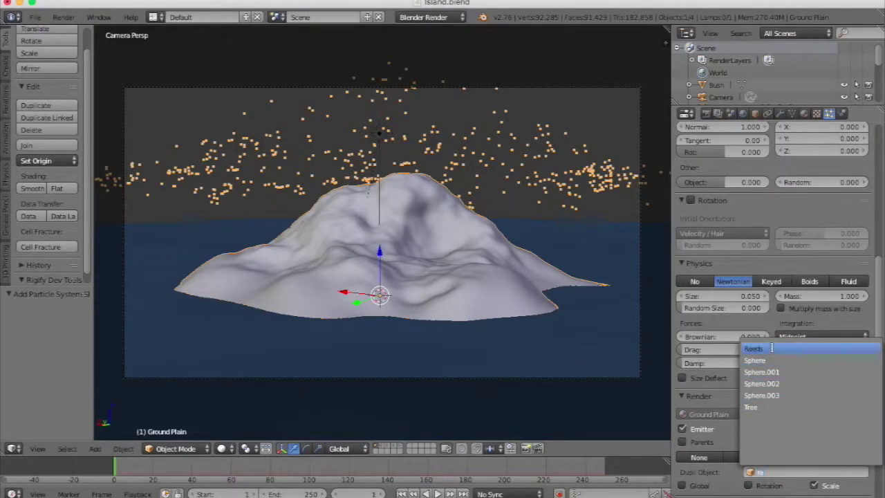
{"action": "left_click", "coordinate": [770, 348]}
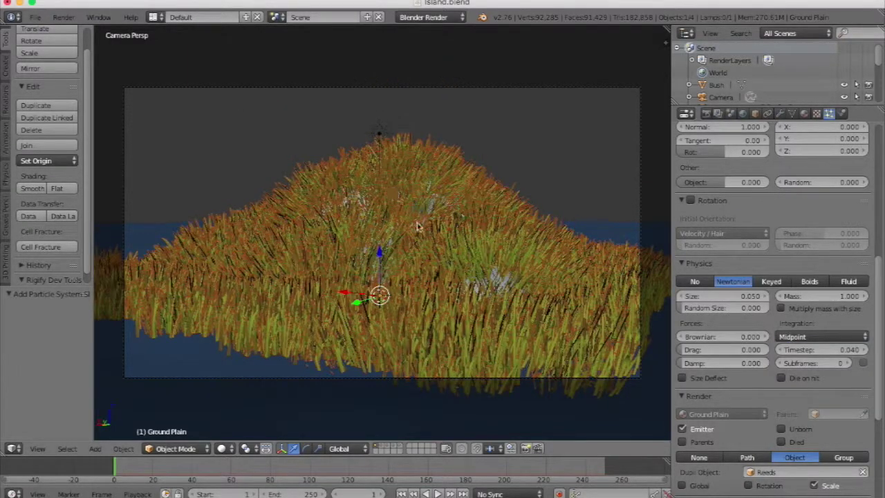
Limit the Reeds particles' density to the Reeds vertex group
{"action": "scroll", "coordinate": [824, 439], "scroll_direction": "down", "scroll_amount": 6}
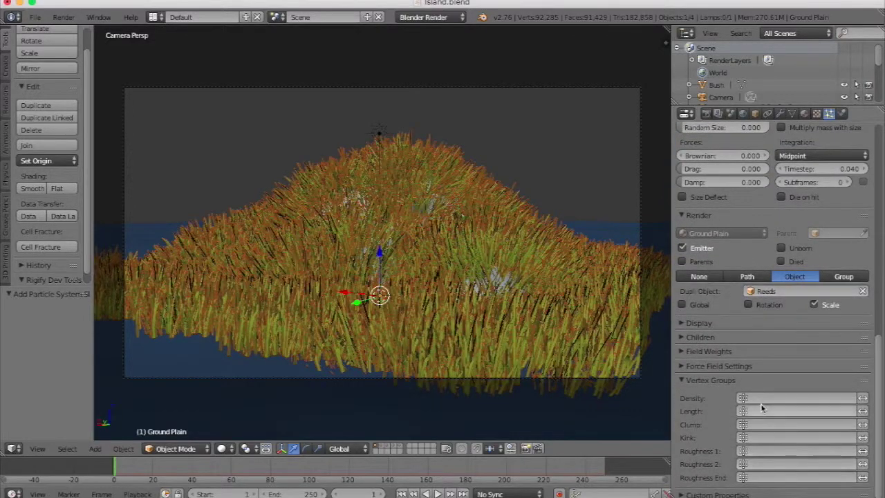
{"action": "left_click", "coordinate": [767, 398]}
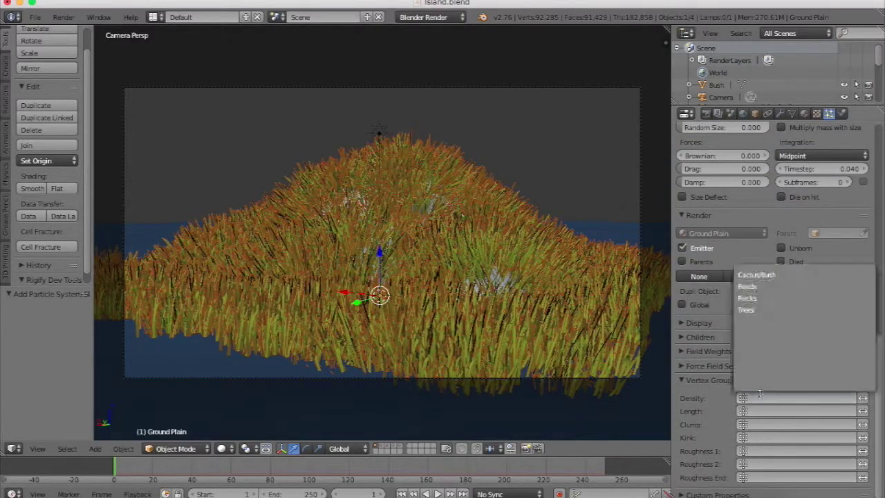
{"action": "left_click", "coordinate": [766, 286]}
Enable rotation for the Reeds particles and set their initial orientation to Global Y
{"action": "scroll", "coordinate": [727, 256], "scroll_direction": "up", "scroll_amount": 8}
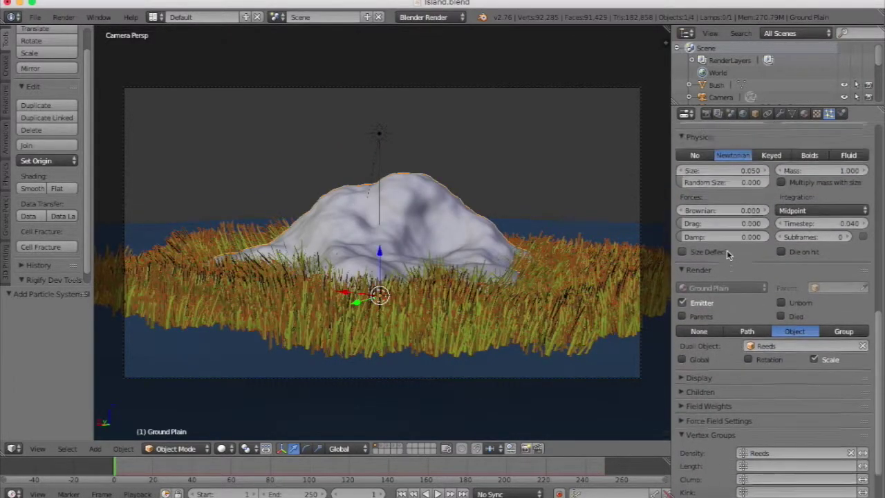
{"action": "left_click", "coordinate": [689, 282]}
{"action": "left_click", "coordinate": [691, 283]}
{"action": "left_click", "coordinate": [690, 281]}
{"action": "left_click", "coordinate": [693, 314]}
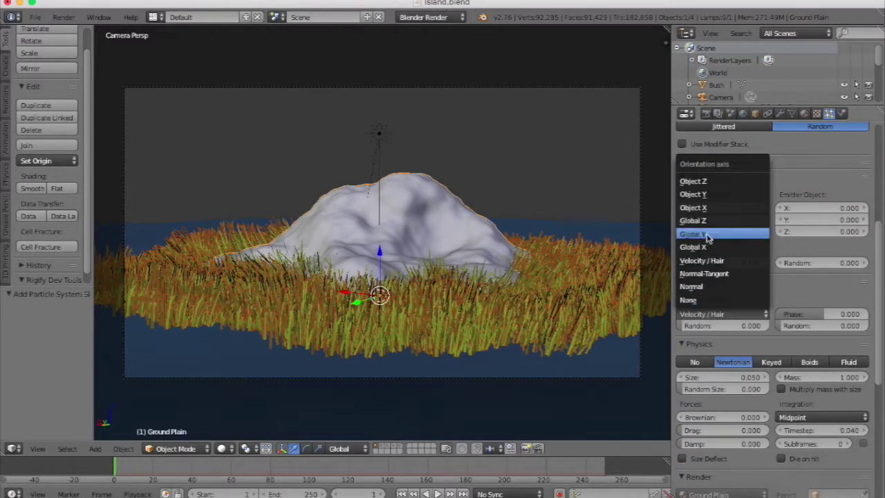
{"action": "left_click", "coordinate": [700, 235]}
Change the Reeds particles' initial orientation to Global Z and inspect the island from outside the camera view
{"action": "scroll", "coordinate": [705, 290], "scroll_direction": "down", "scroll_amount": 1}
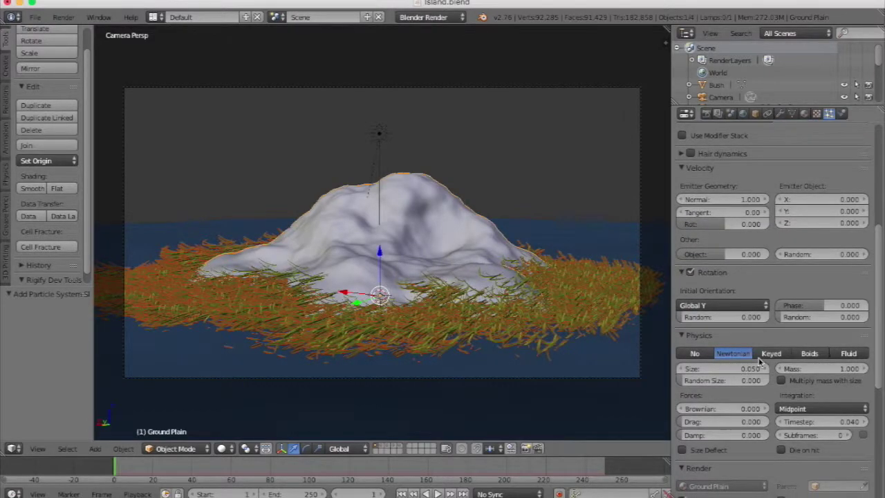
{"action": "left_click", "coordinate": [706, 308]}
{"action": "left_click", "coordinate": [711, 212]}
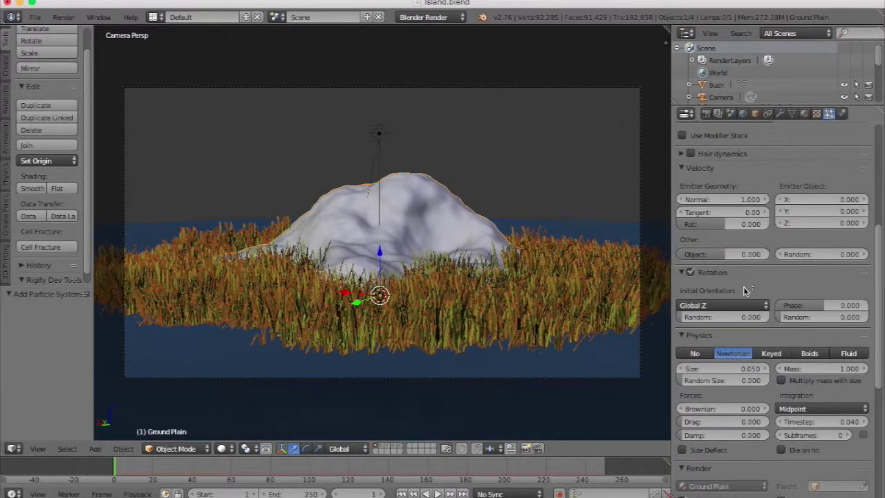
{"action": "key", "text": "KP_0"}
{"action": "scroll", "coordinate": [615, 307], "scroll_direction": "down", "scroll_amount": 5}
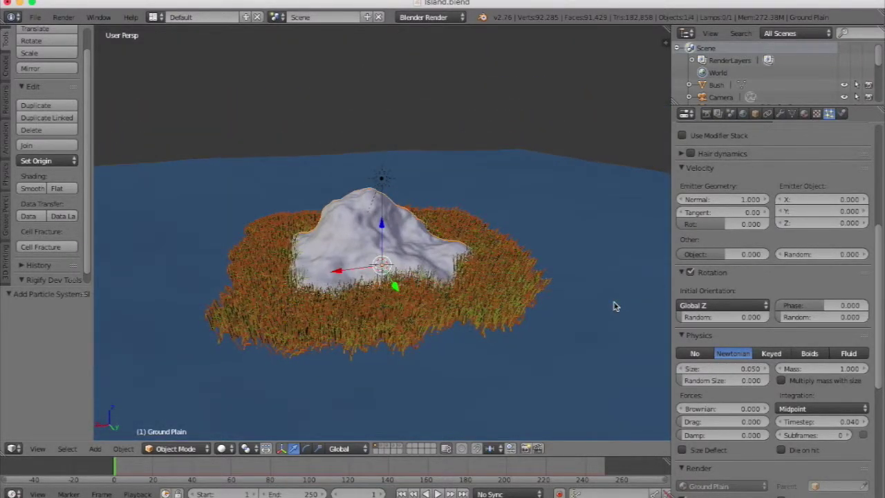
{"action": "key", "text": "KP_0"}
Set the size of the Reeds particles to 0.02
{"action": "scroll", "coordinate": [702, 357], "scroll_direction": "down", "scroll_amount": 2}
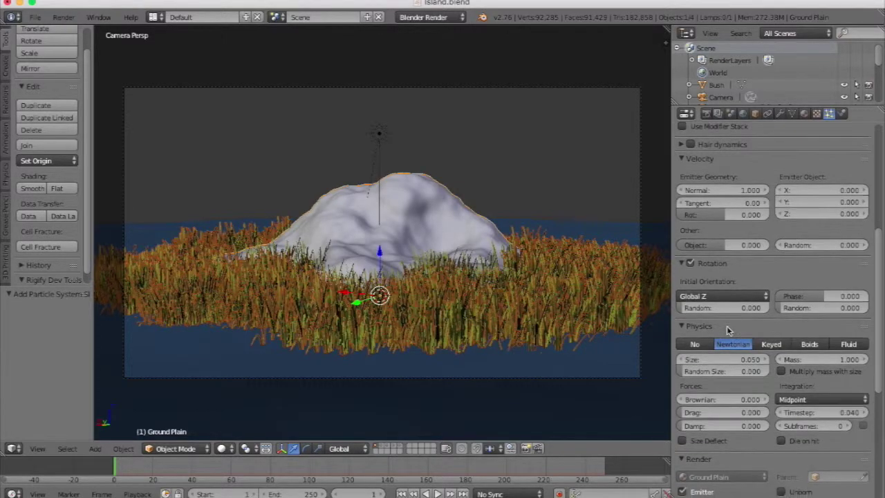
{"action": "left_click", "coordinate": [711, 342]}
{"action": "key", "text": "BackSpace"}
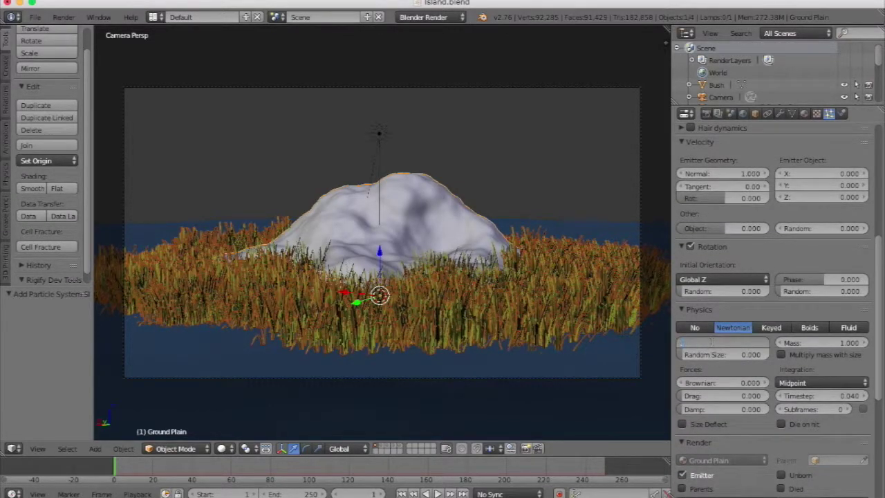
{"action": "type", "text": ".02"}
{"action": "key", "text": "Return"}
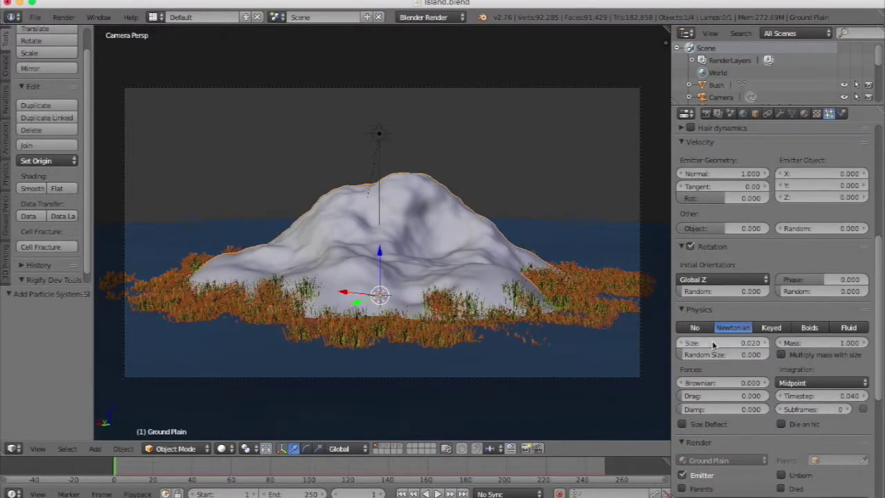
Set the Reeds particles' size to 0.017 and their random size to 0.35
{"action": "left_click", "coordinate": [713, 343]}
{"action": "type", "text": ".017"}
{"action": "key", "text": "Return"}
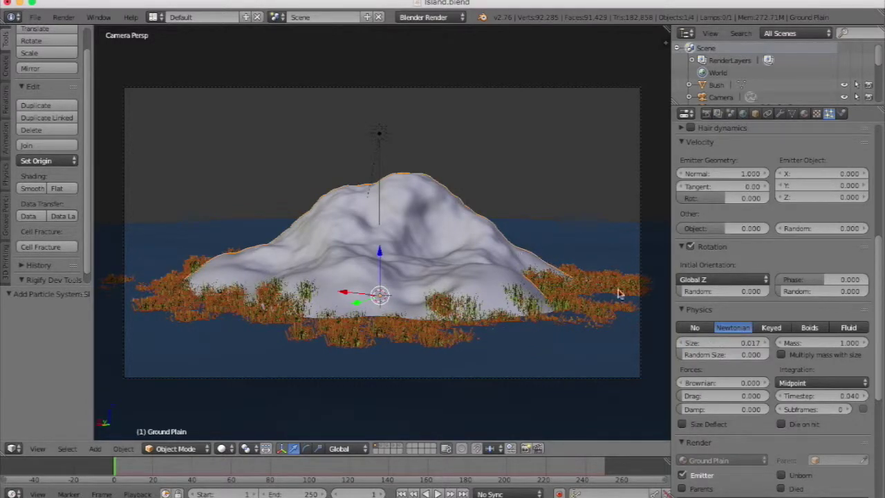
{"action": "left_click_drag", "start_coordinate": [719, 354], "coordinate": [740, 354]}
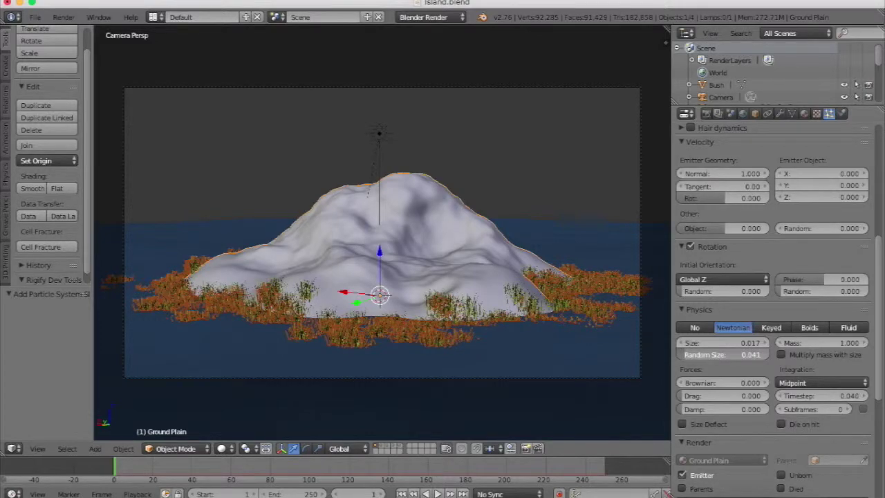
{"action": "left_click", "coordinate": [691, 354]}
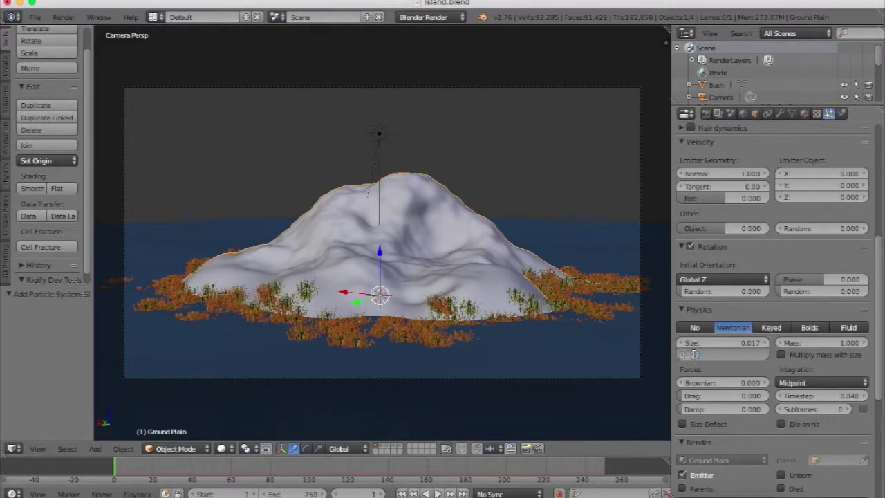
{"action": "key", "text": "Return"}
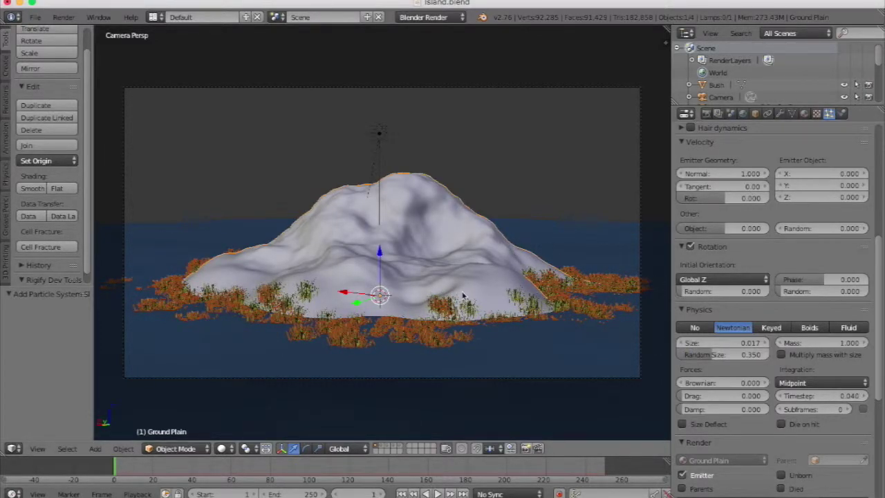
Deselect everything and save the island file
{"action": "key", "text": "a"}
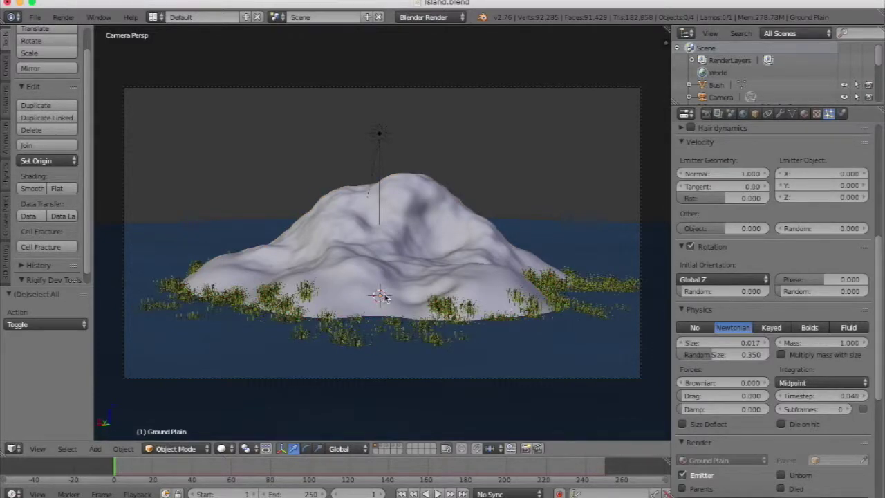
{"action": "key", "text": "ctrl+s"}
{"action": "left_click", "coordinate": [420, 277]}
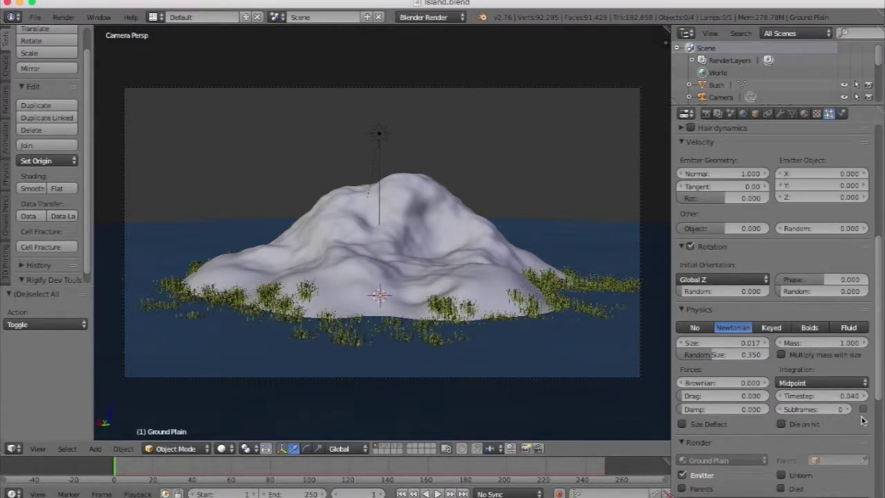
Render a still image of the island with its vegetation, and return to the 3D view
{"action": "scroll", "coordinate": [862, 419], "scroll_direction": "down", "scroll_amount": 5}
{"action": "scroll", "coordinate": [863, 419], "scroll_direction": "down", "scroll_amount": 5}
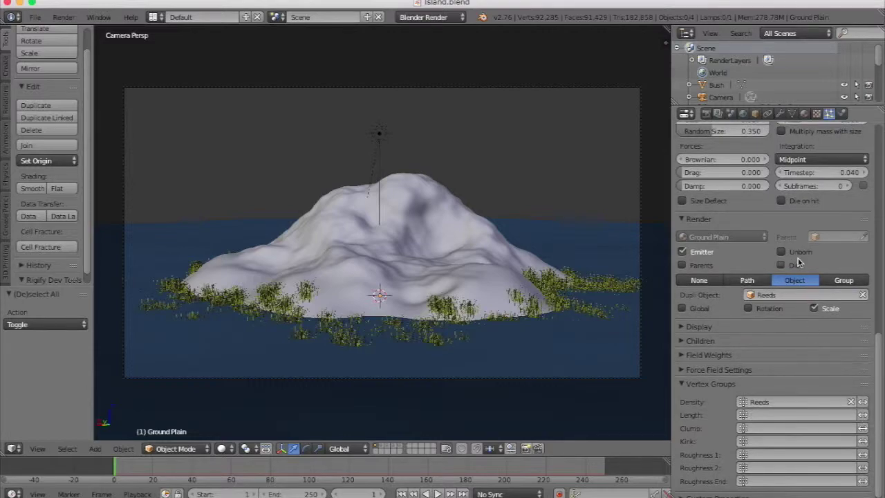
{"action": "scroll", "coordinate": [797, 261], "scroll_direction": "up", "scroll_amount": 15}
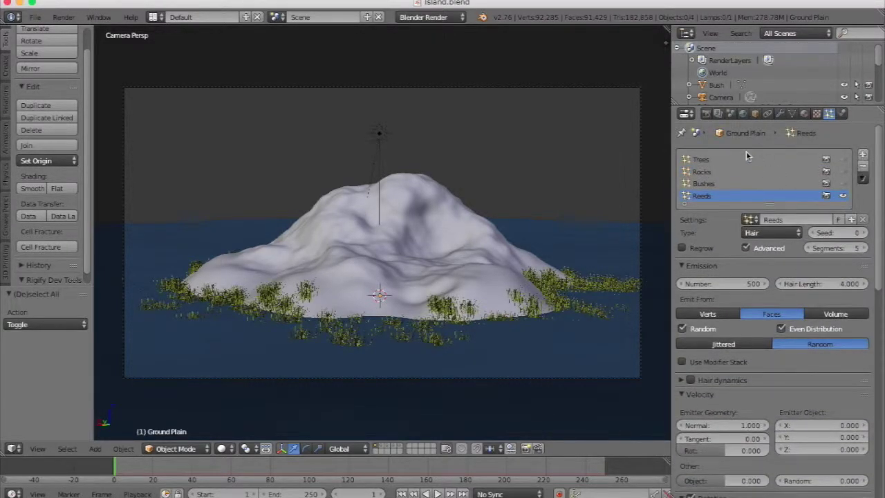
{"action": "left_click", "coordinate": [63, 17]}
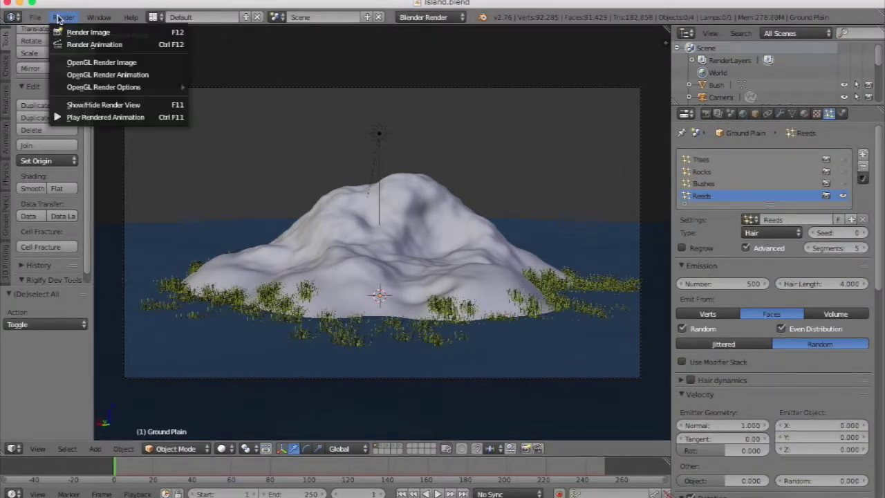
{"action": "left_click", "coordinate": [63, 31]}
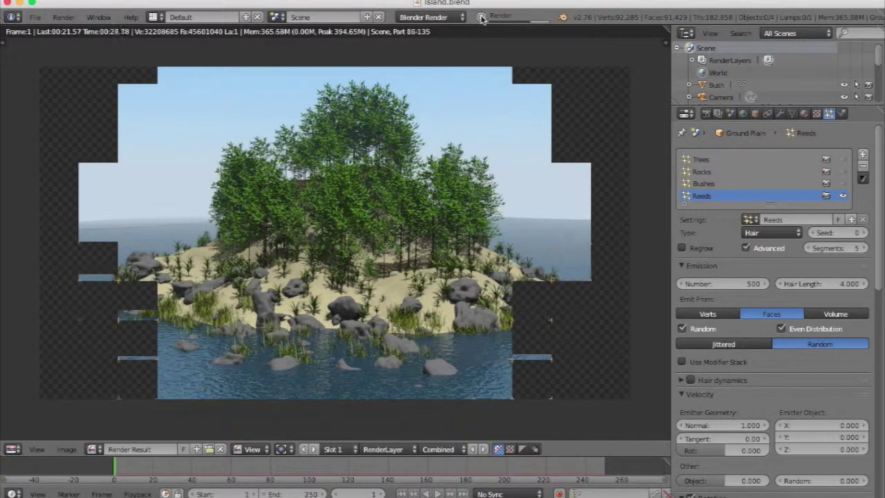
{"action": "left_click", "coordinate": [14, 450]}
{"action": "left_click", "coordinate": [38, 427]}
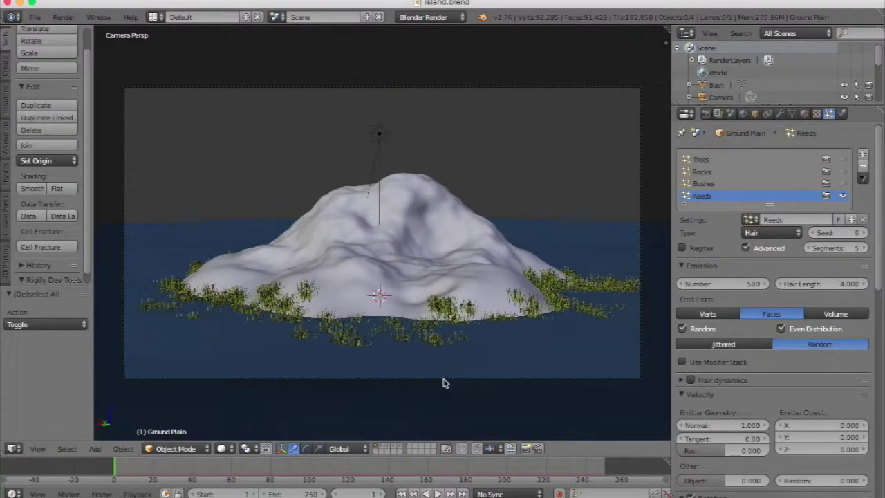
Show the rocks' layer, select the large rock and adjust the diffuse colour of its Rocks material
{"action": "left_click", "coordinate": [387, 448]}
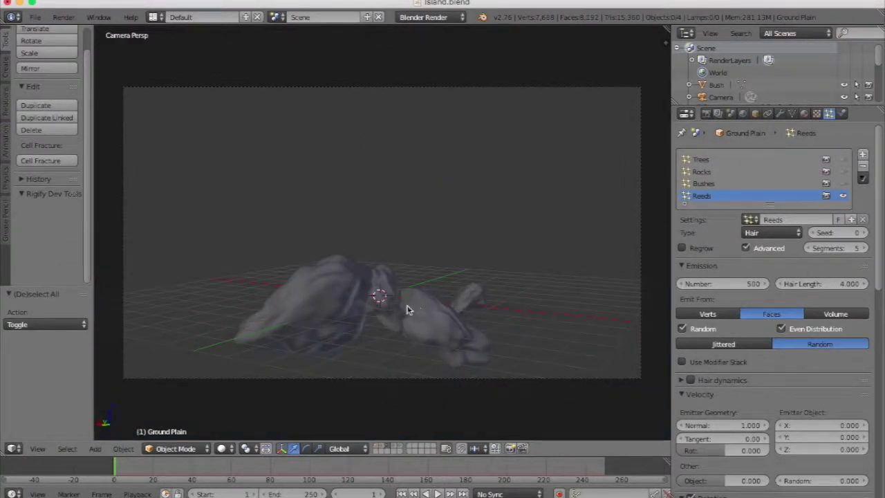
{"action": "right_click", "coordinate": [343, 302]}
{"action": "left_click", "coordinate": [804, 114]}
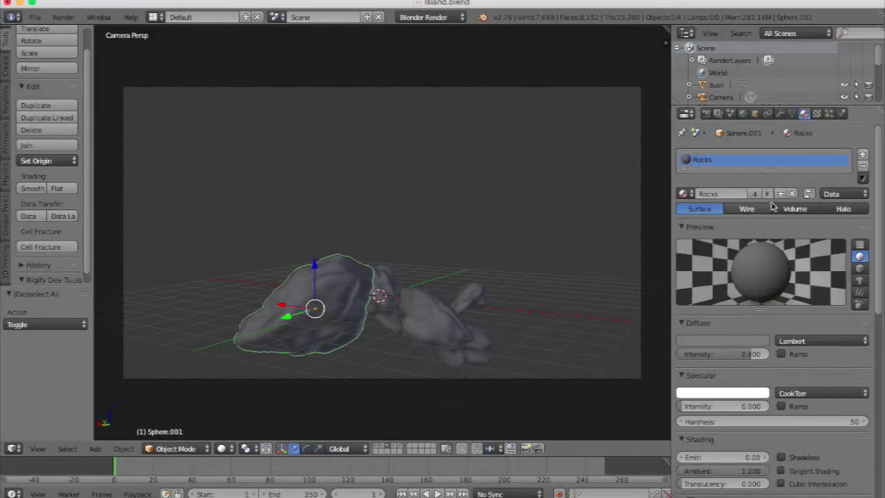
{"action": "left_click", "coordinate": [700, 340]}
{"action": "left_click_drag", "start_coordinate": [760, 244], "coordinate": [762, 242]}
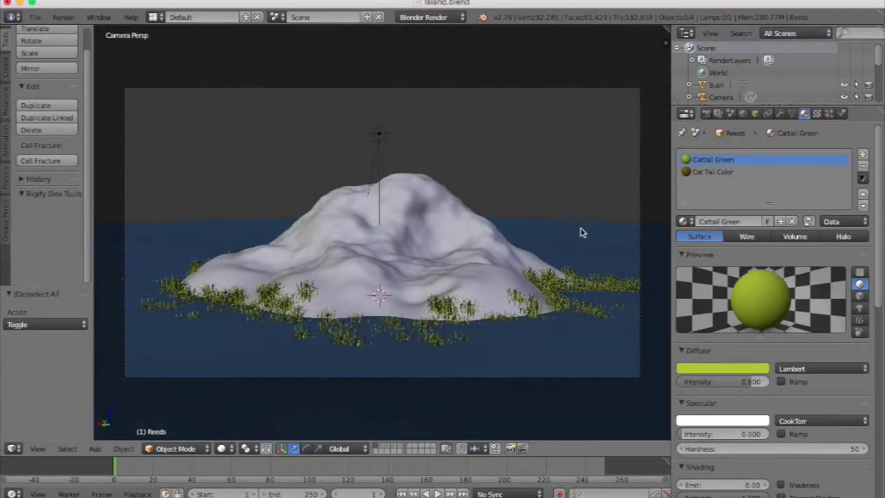
Darken the colour ramp's blue in the ocean plane's Ocean Color texture and save the file
{"action": "right_click", "coordinate": [580, 232]}
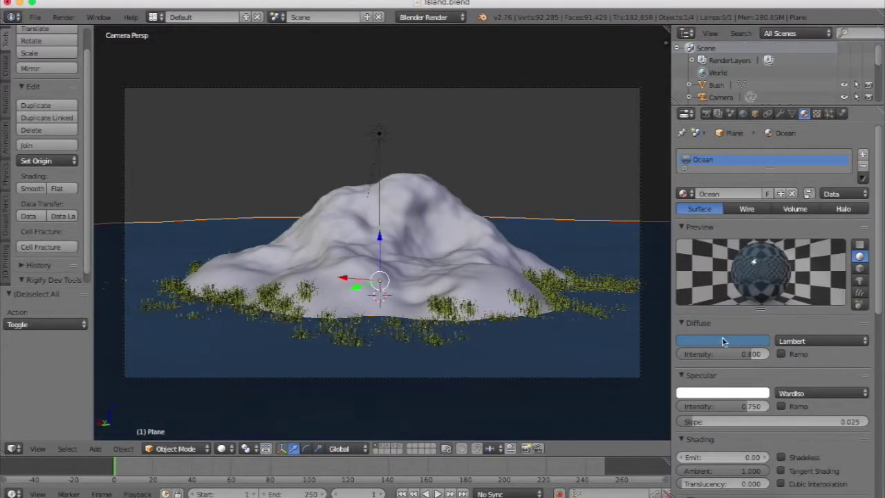
{"action": "left_click", "coordinate": [816, 114]}
{"action": "scroll", "coordinate": [770, 399], "scroll_direction": "down", "scroll_amount": 5}
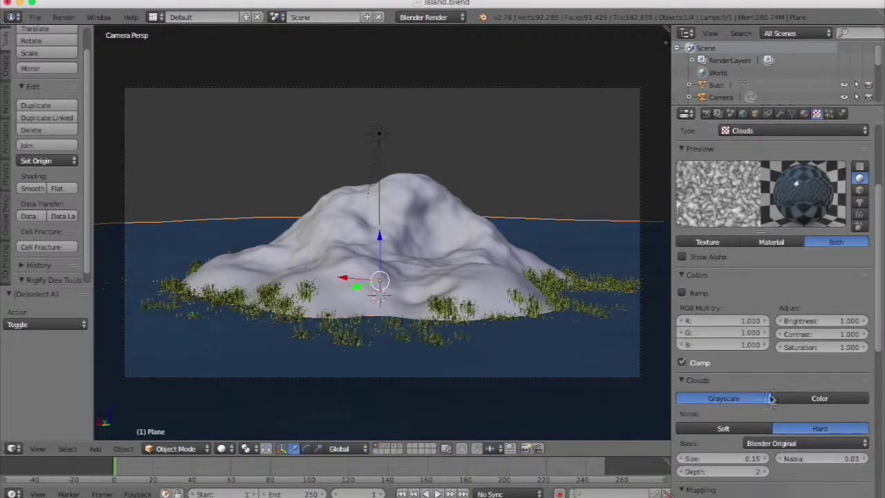
{"action": "scroll", "coordinate": [771, 387], "scroll_direction": "up", "scroll_amount": 5}
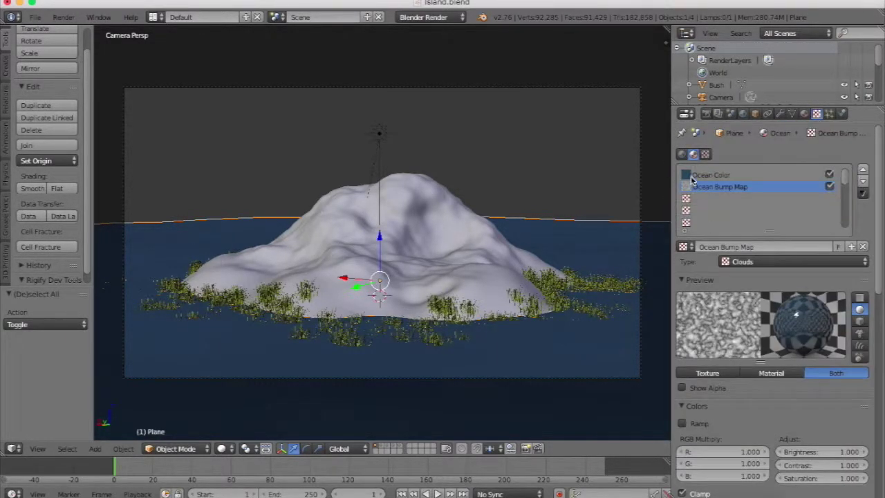
{"action": "left_click", "coordinate": [698, 175]}
{"action": "scroll", "coordinate": [710, 202], "scroll_direction": "down", "scroll_amount": 2}
{"action": "left_click", "coordinate": [816, 423]}
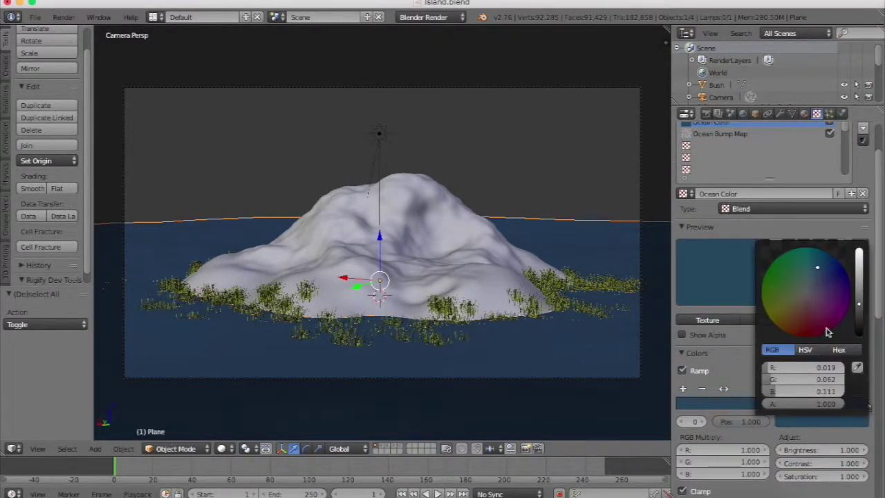
{"action": "left_click_drag", "start_coordinate": [858, 304], "coordinate": [860, 317]}
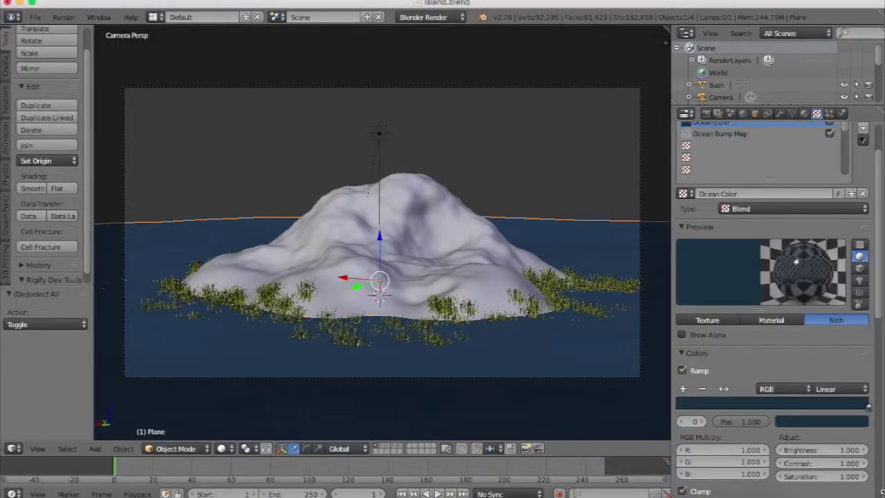
{"action": "key", "text": "ctrl+s"}
{"action": "left_click", "coordinate": [385, 291]}
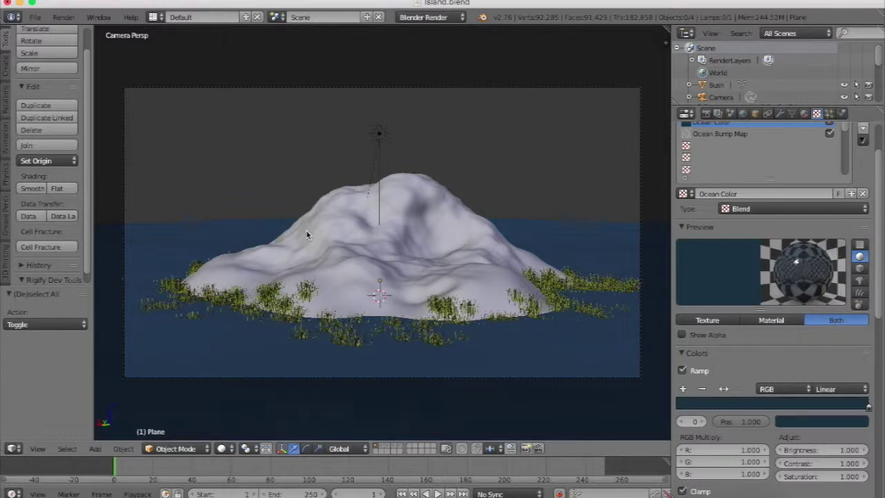
Leave the camera view and examine the island and its surrounding reeds from several sides
{"action": "key", "text": "KP_0"}
{"action": "middle_click_drag", "start_coordinate": [308, 234], "coordinate": [304, 227]}
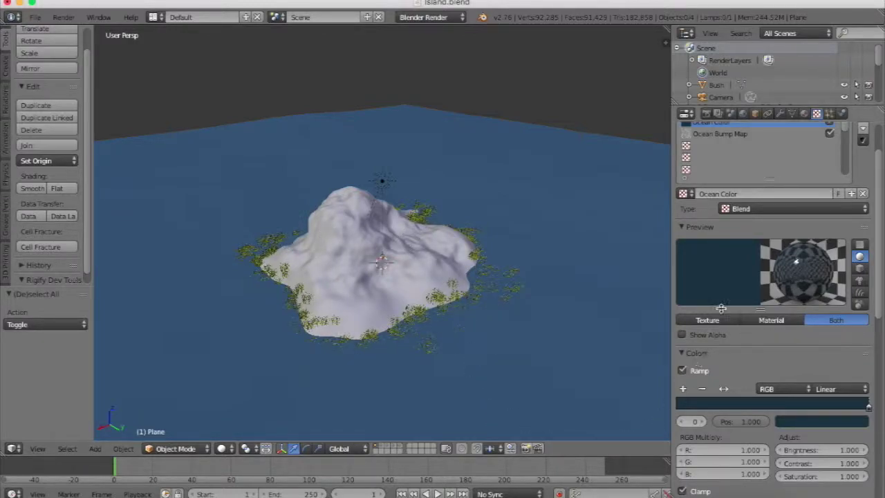
{"action": "middle_click_drag", "start_coordinate": [463, 311], "coordinate": [464, 310]}
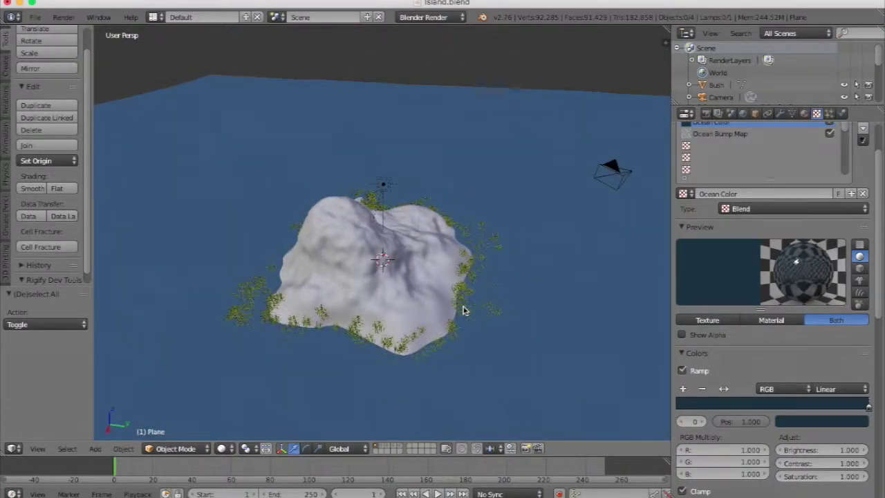